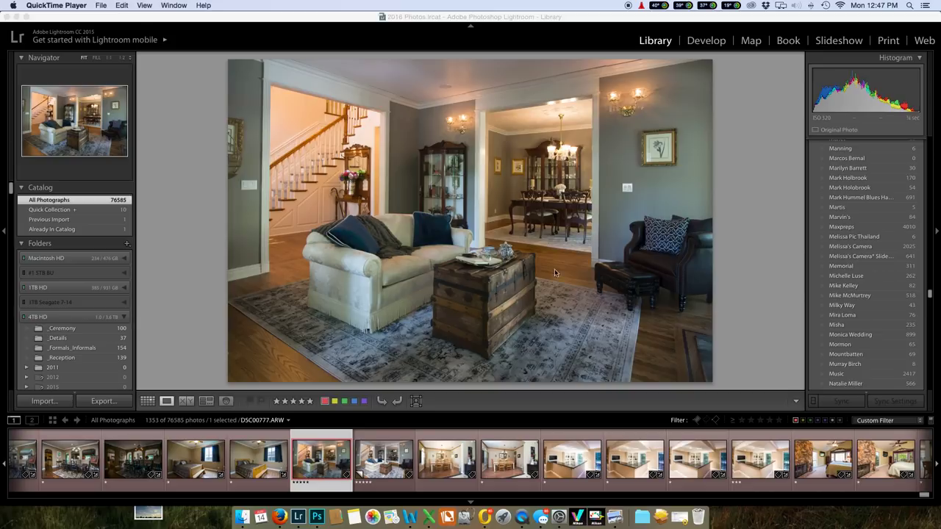
Step: Compare darker DSC00777 with brighter Copy 1 in the filmstrip, checking the staircase mirror at 1:1
click(391, 462)
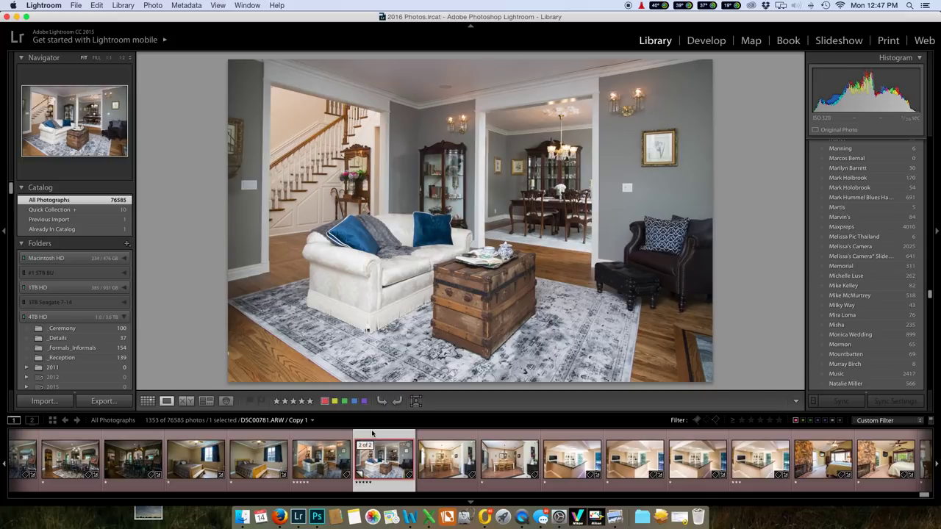
click(338, 461)
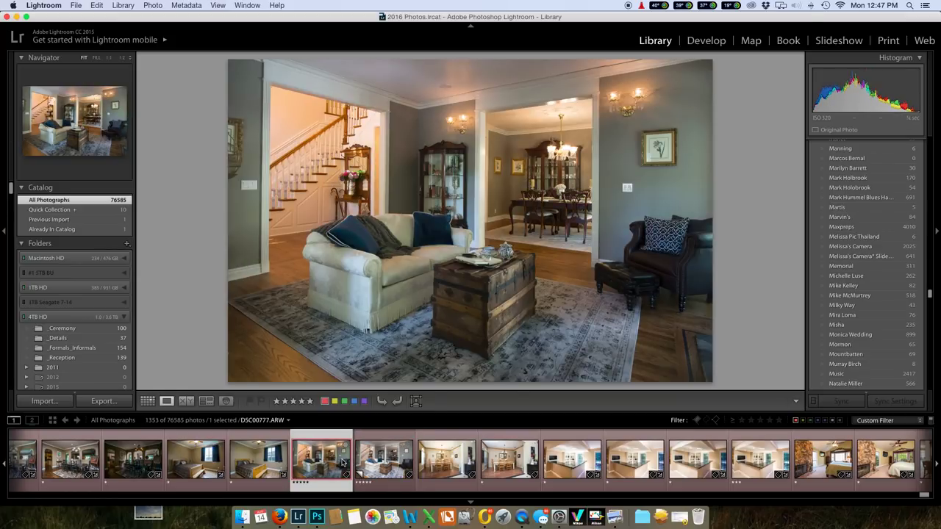
click(365, 462)
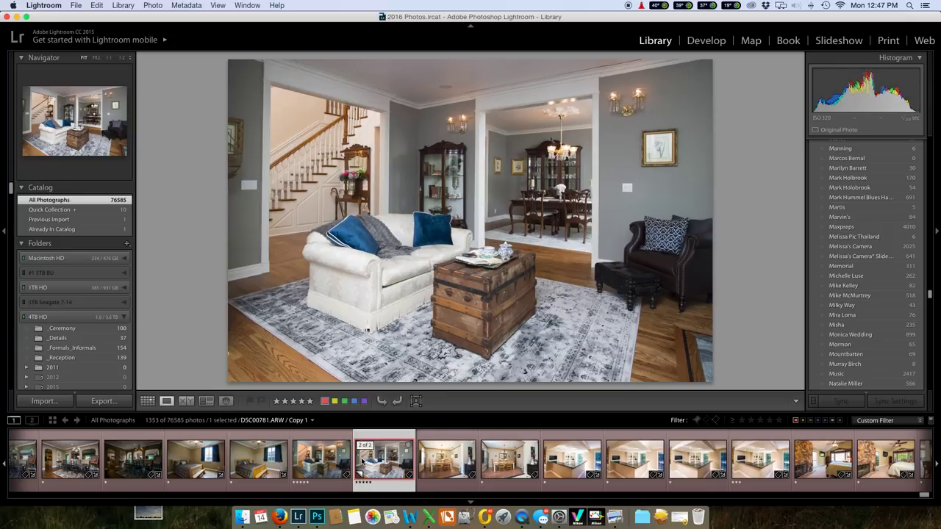
click(321, 462)
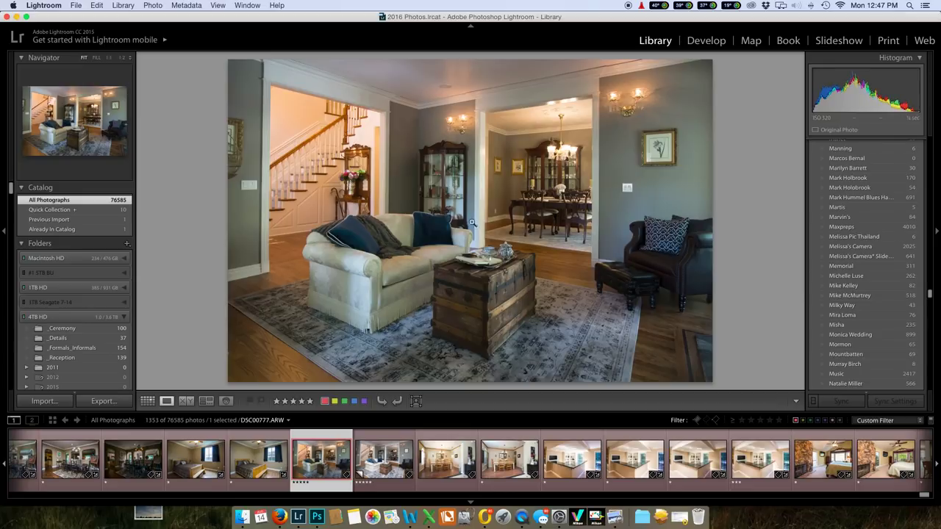
click(354, 147)
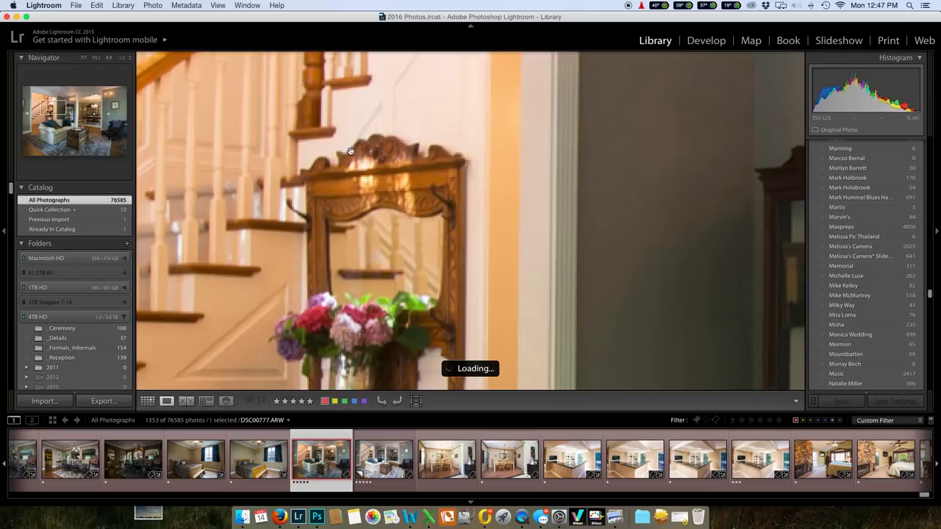
click(352, 150)
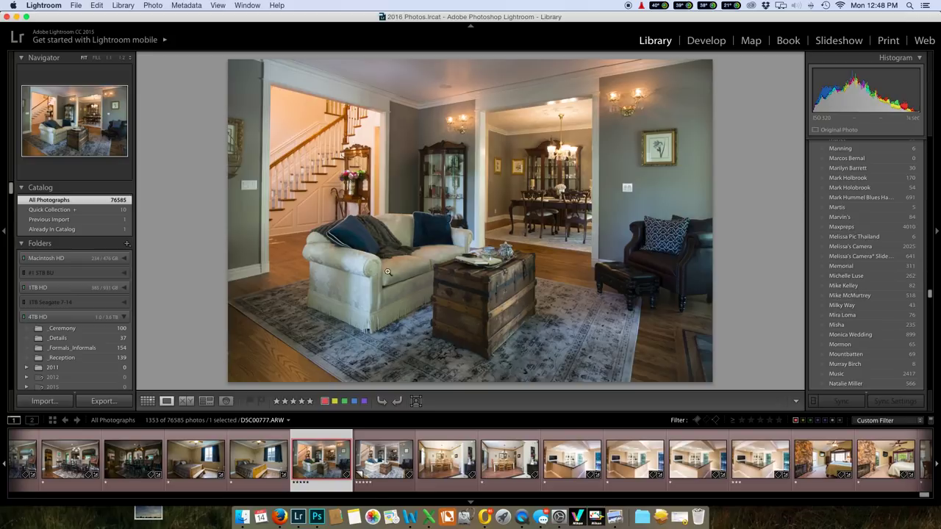
Step: Flip between Copy 1 and DSC00777 again, then open DSC00777 in the Develop module
click(377, 459)
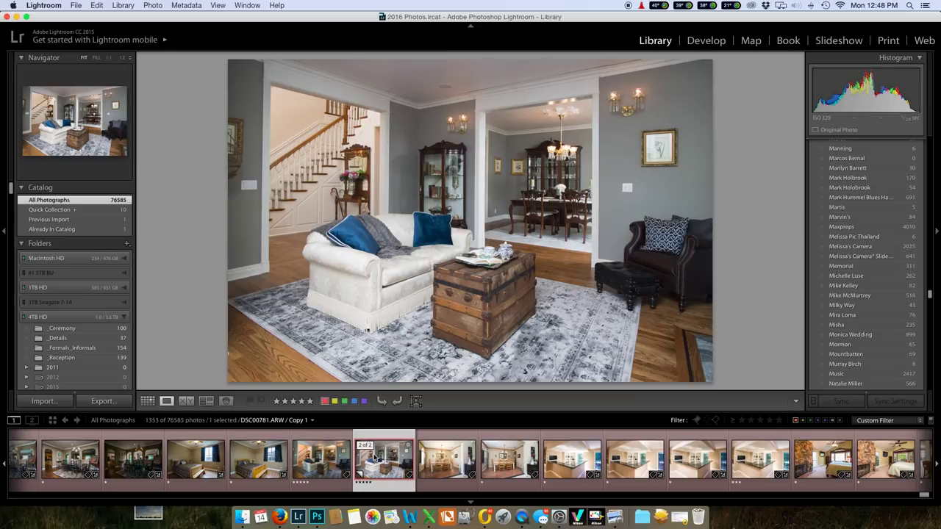
click(370, 448)
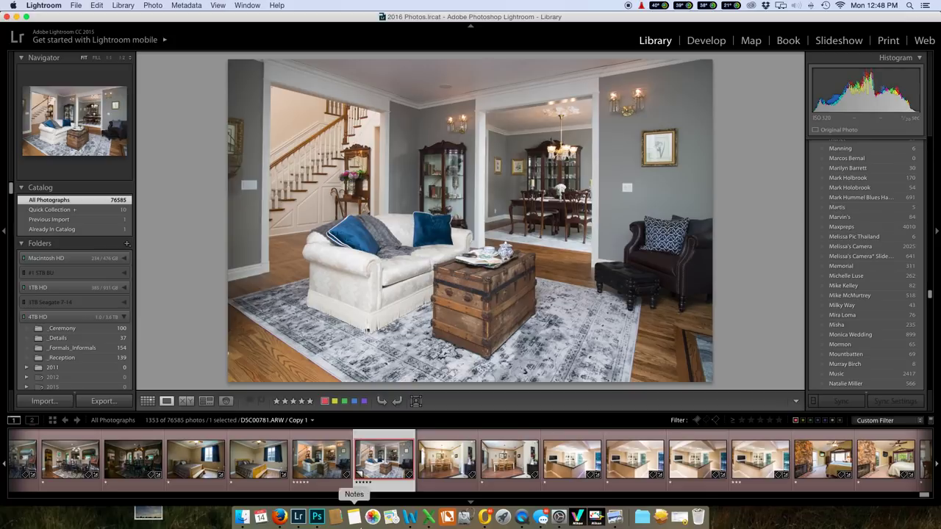
click(329, 458)
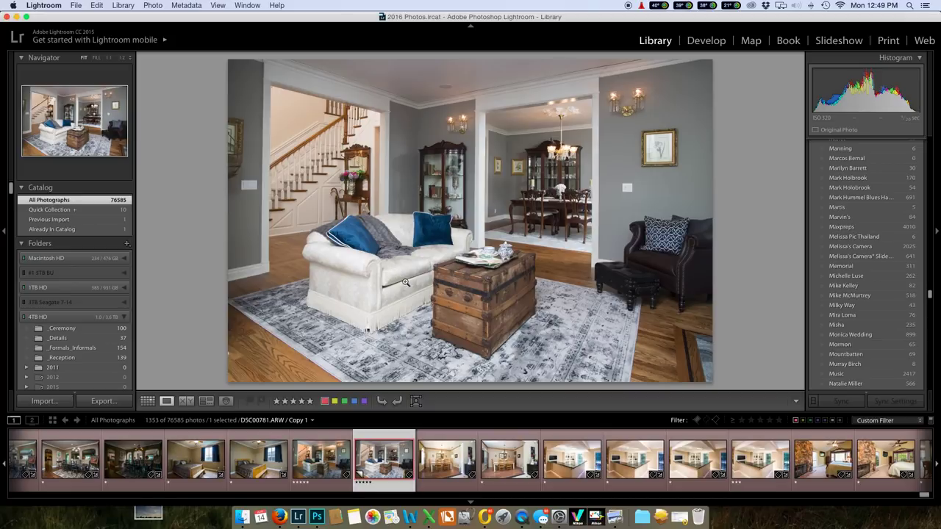
click(337, 468)
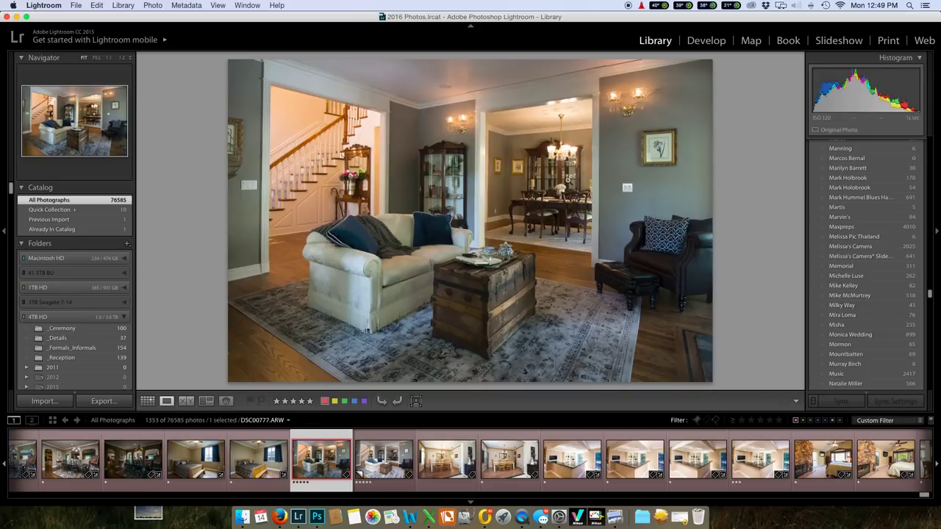
scroll(915, 319, up, 15)
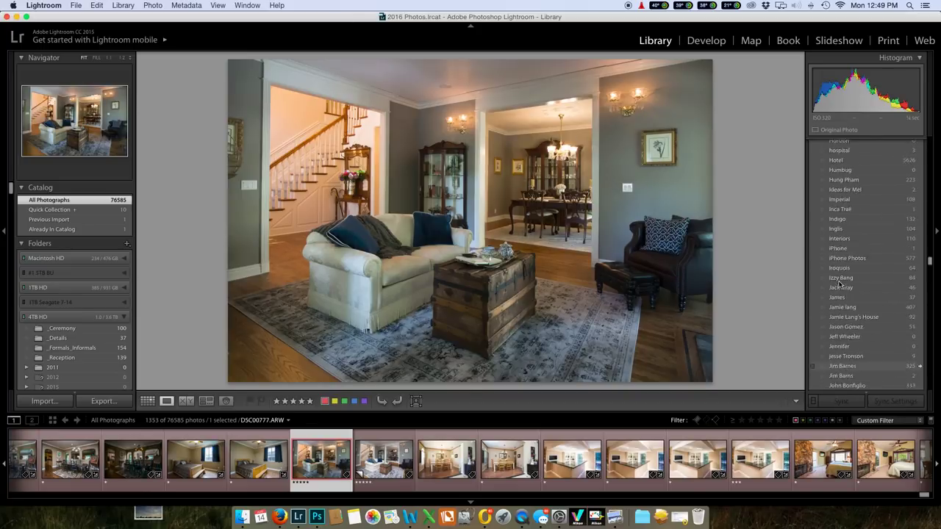
click(709, 42)
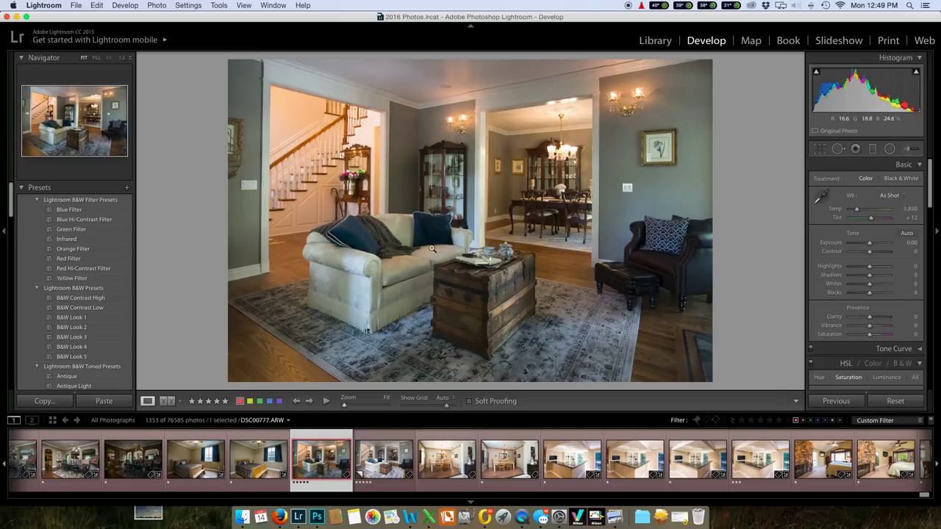
Step: Compare DSC00777 with Copy 1 in Develop and end on the darker DSC00777
key(super+apostrophe)
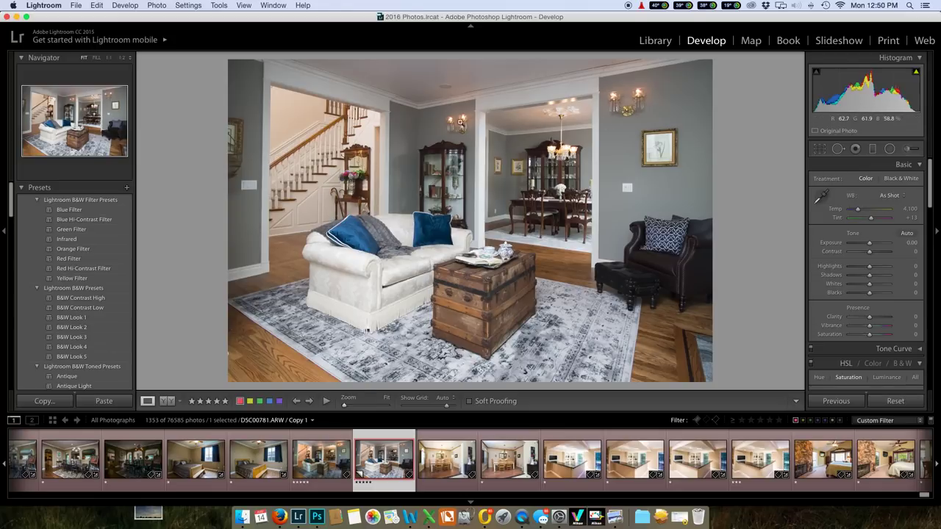
key(Left)
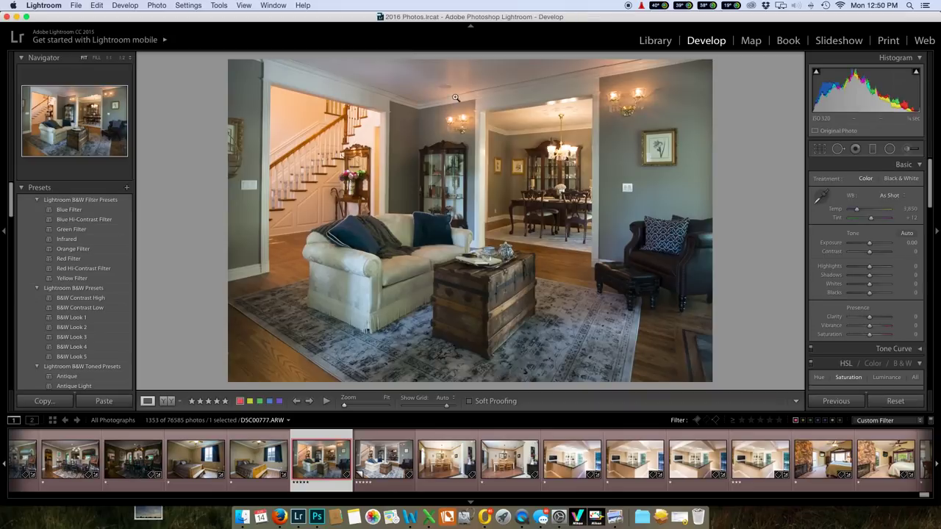
click(410, 465)
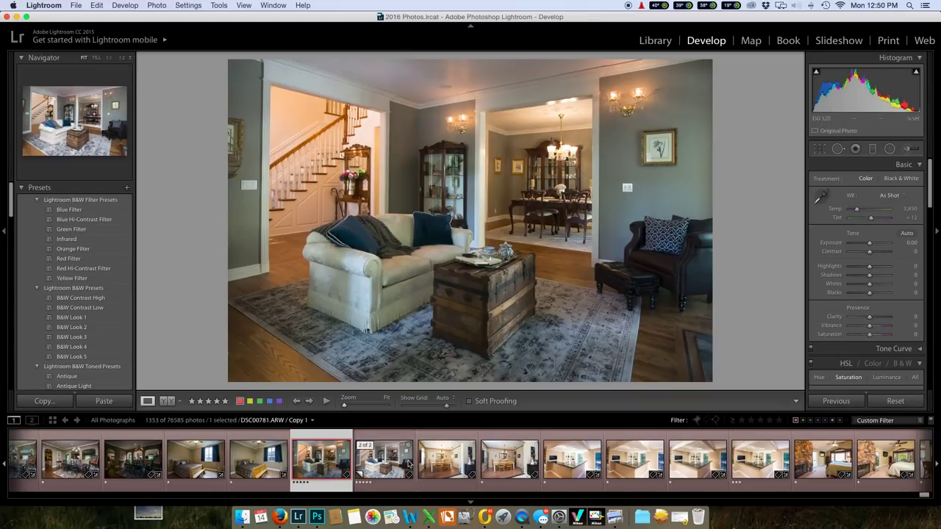
click(410, 464)
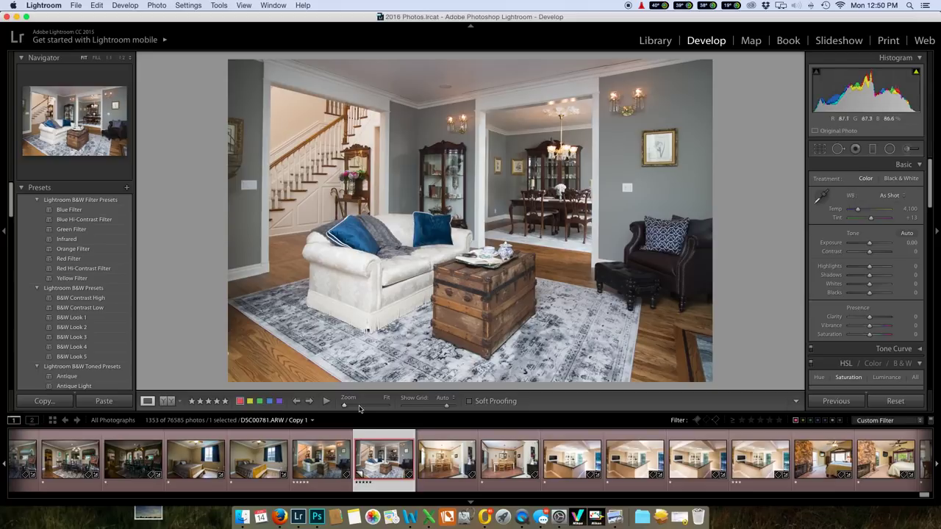
click(330, 456)
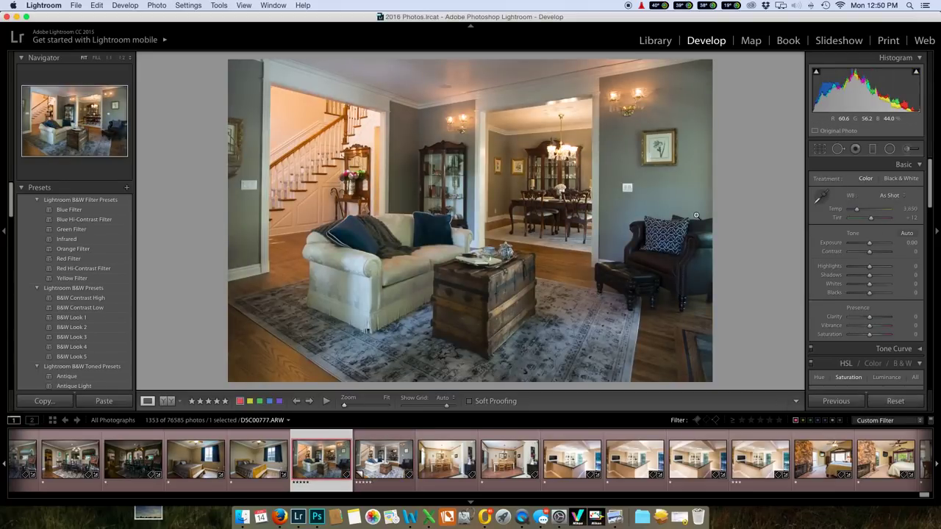
Step: Sample white balance on the ceiling, floor, then staircase wall, ending at Temp 2,550, Tint -1
click(821, 196)
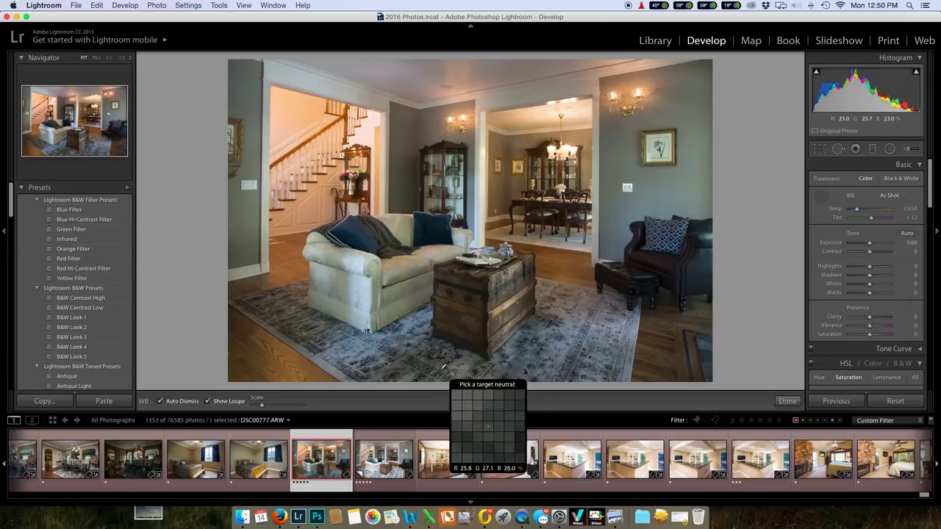
click(492, 105)
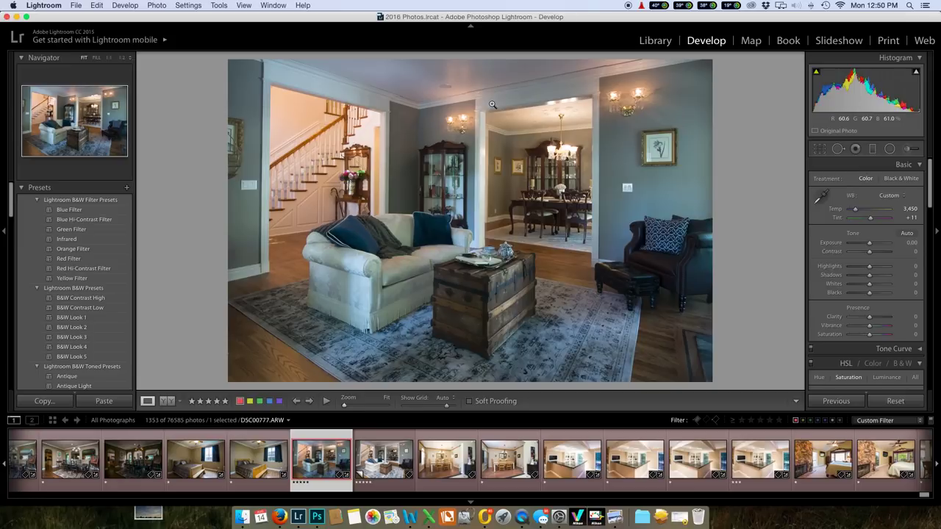
click(820, 197)
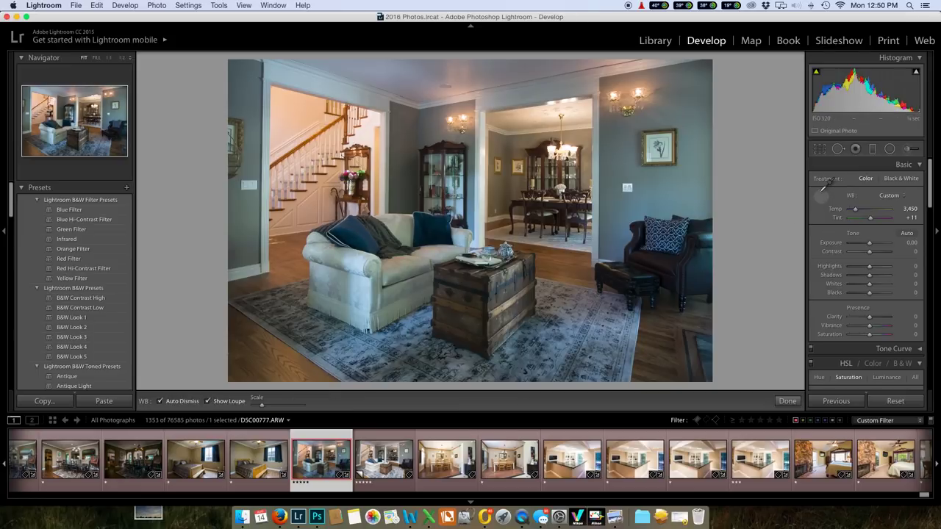
click(292, 333)
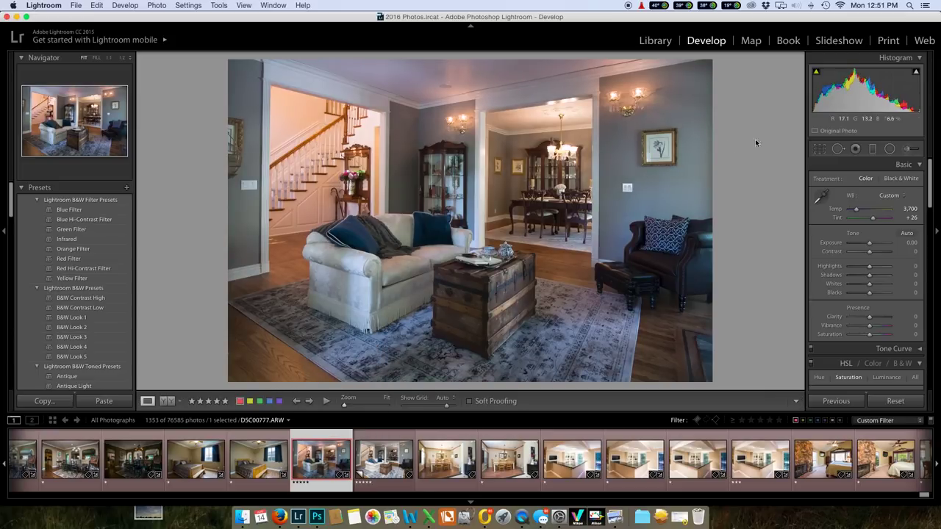
click(820, 196)
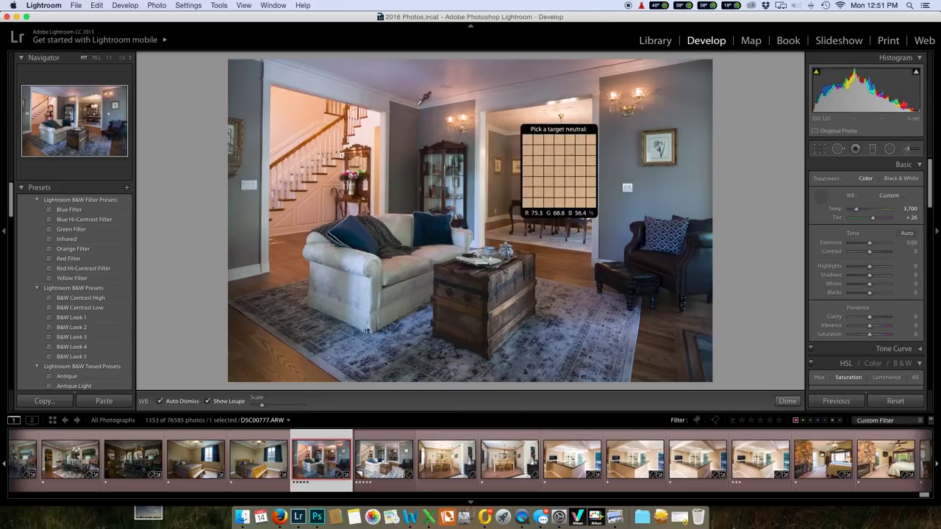
click(316, 198)
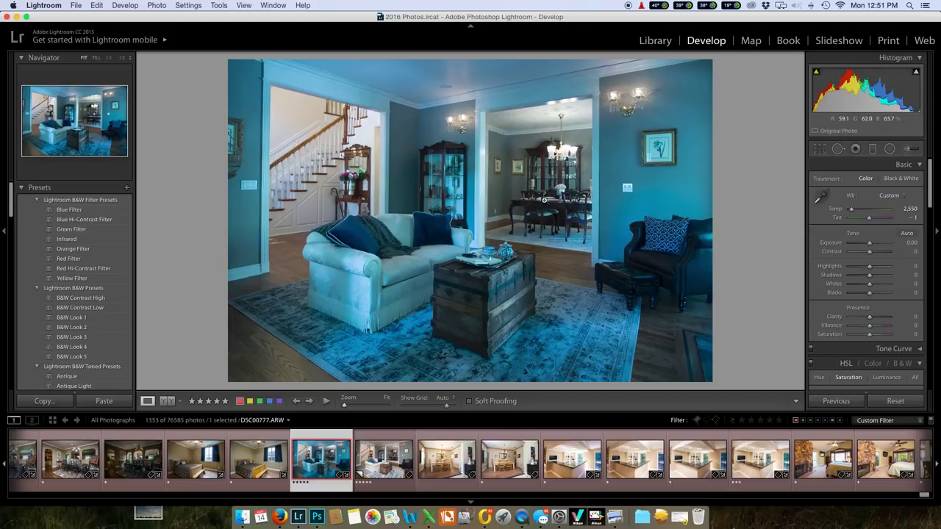
Step: Desaturate the blues to -66 in HSL and warm the temperature to 2,998
scroll(809, 252, down, 5)
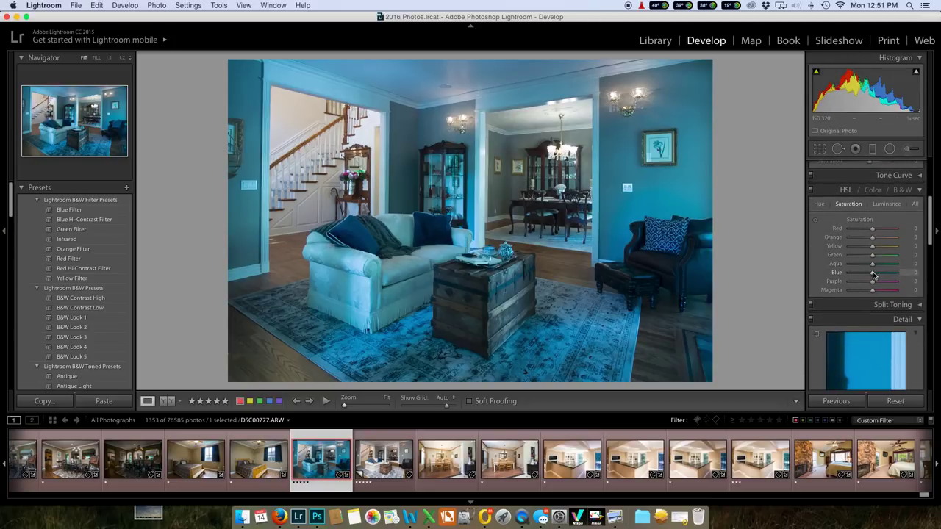
scroll(873, 227, up, 5)
scroll(865, 231, down, 8)
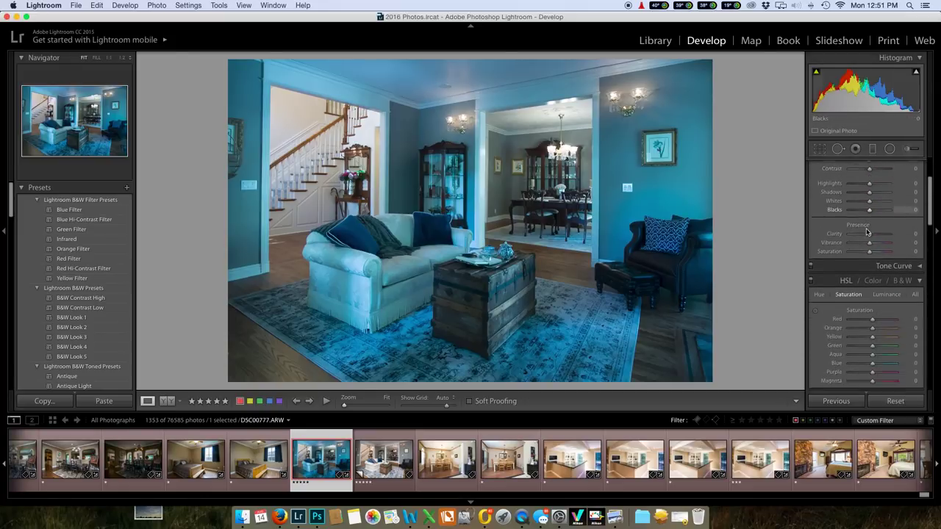
scroll(865, 231, up, 8)
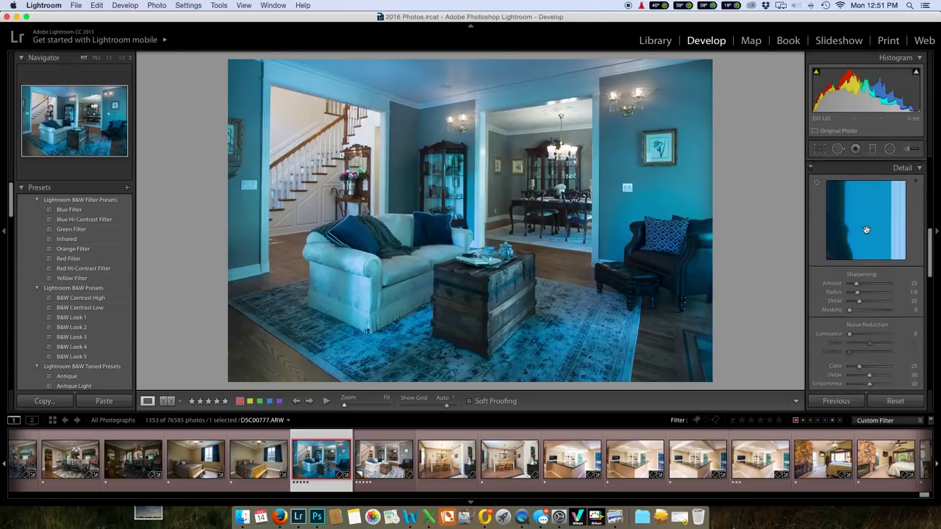
scroll(866, 232, down, 2)
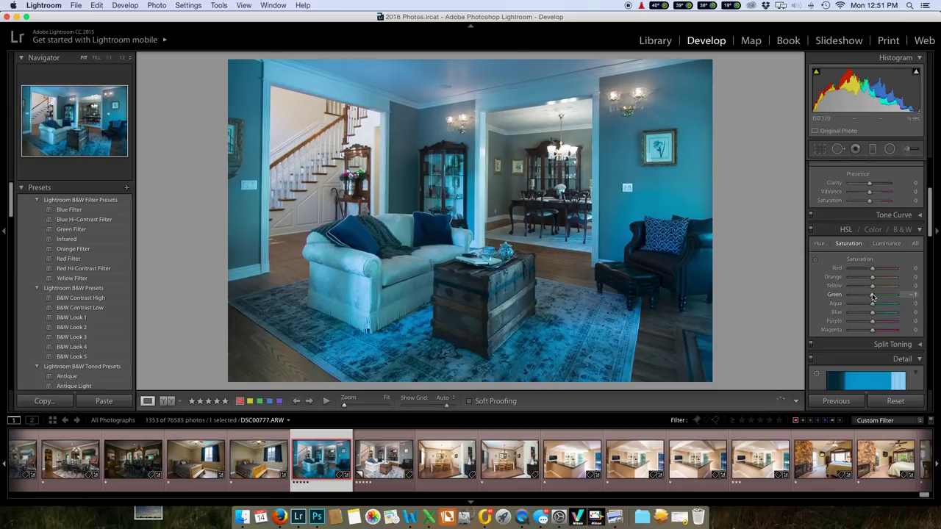
drag(872, 316, 856, 315)
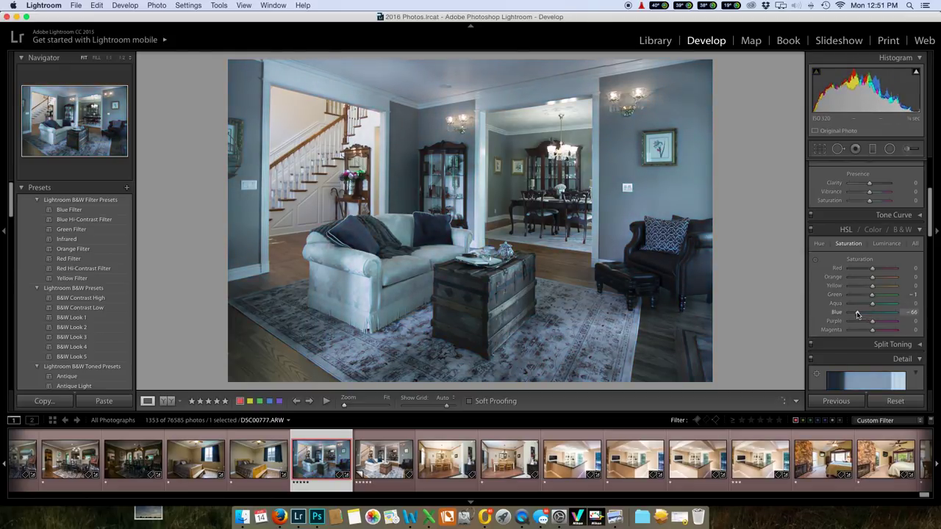
scroll(856, 279, up, 5)
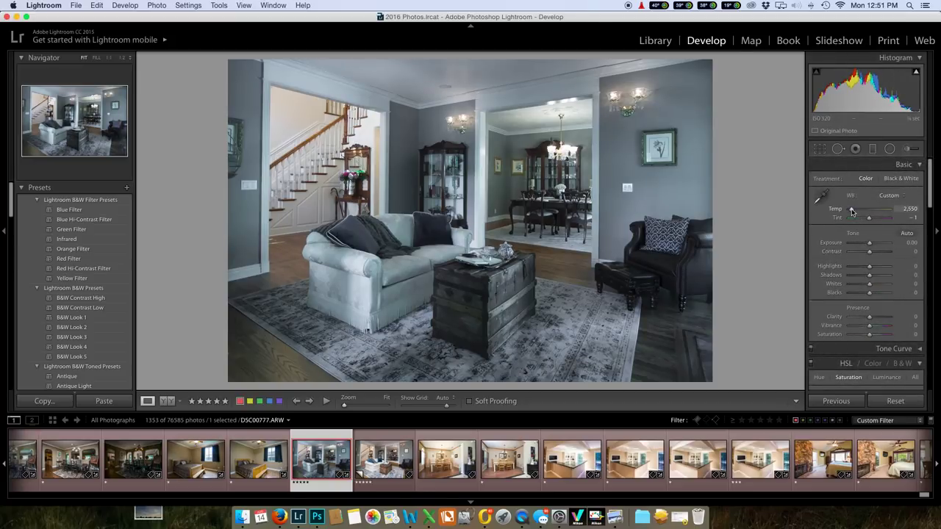
drag(851, 211, 853, 213)
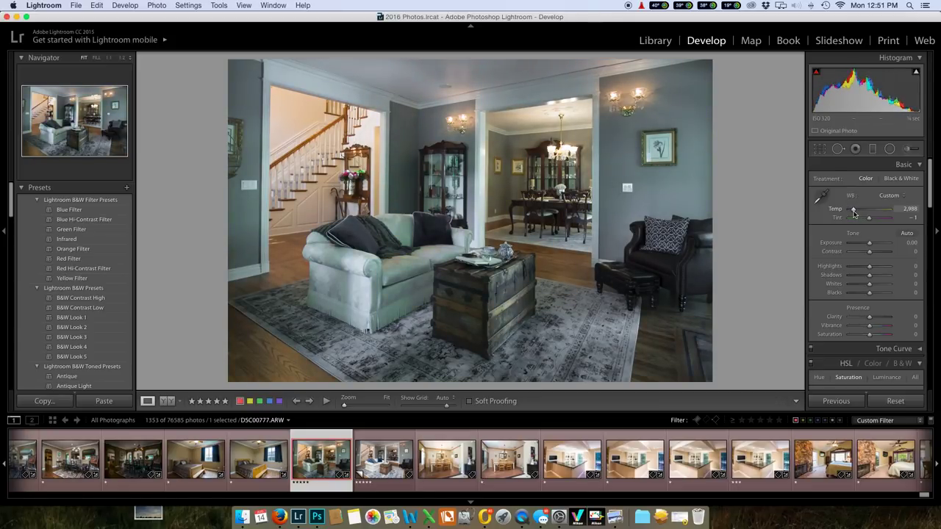
Step: Cut the yellow saturation to -80 and orange saturation to -29
scroll(859, 279, down, 5)
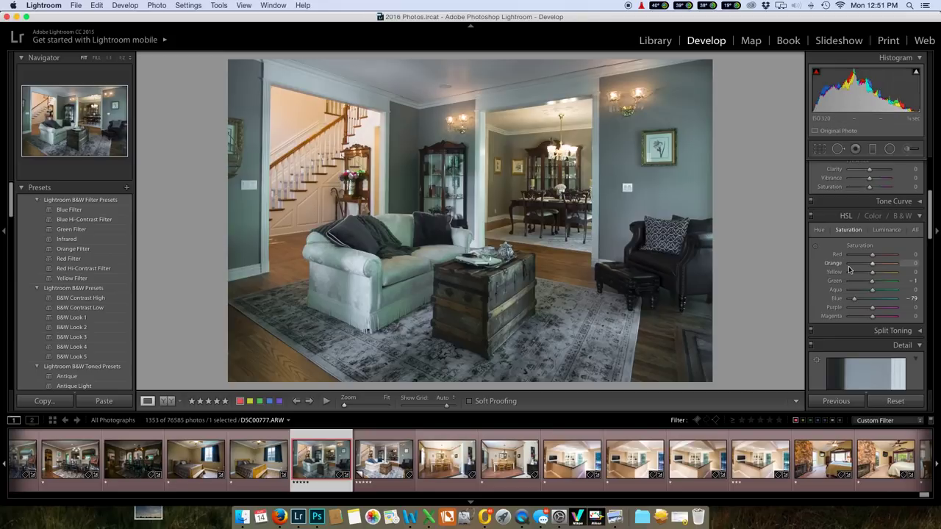
drag(872, 274, 854, 275)
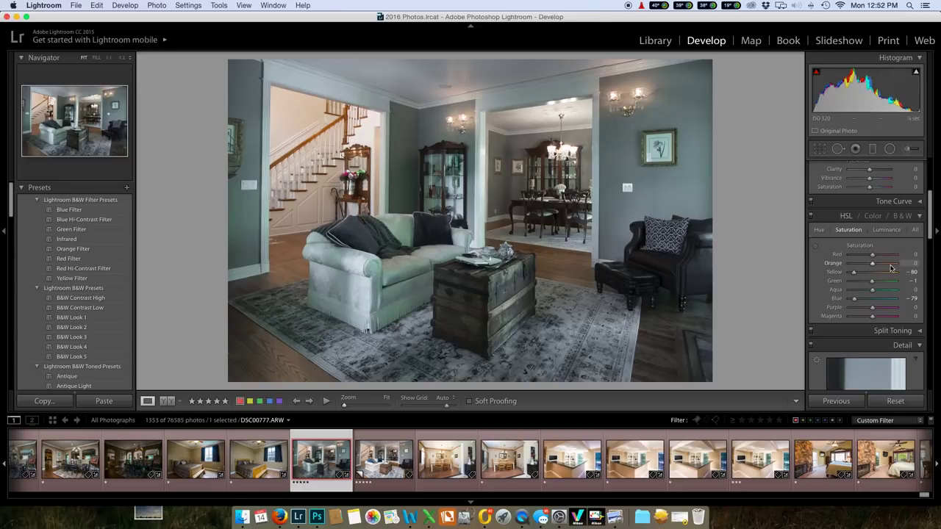
drag(873, 266, 866, 267)
scroll(868, 266, up, 5)
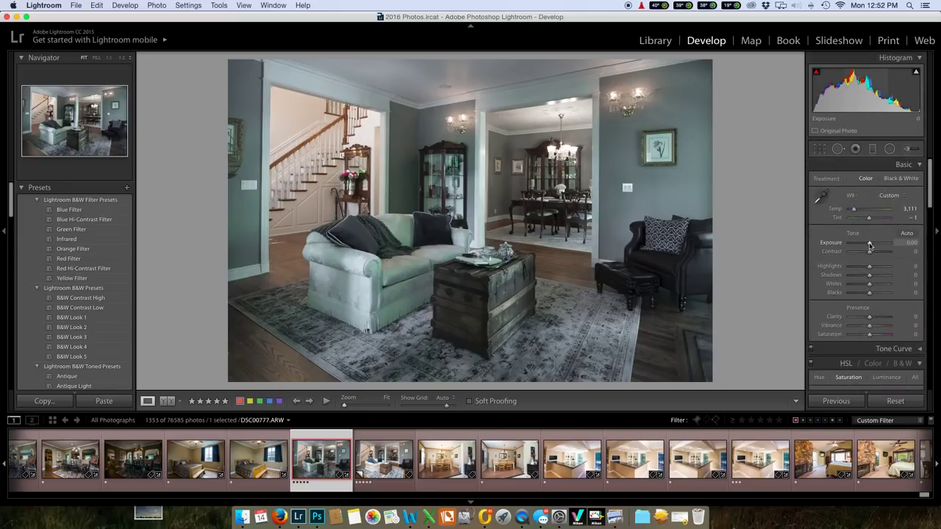
Step: Set Exposure to +0.20 and Highlights to -100 in the Basic panel
drag(870, 245, 871, 246)
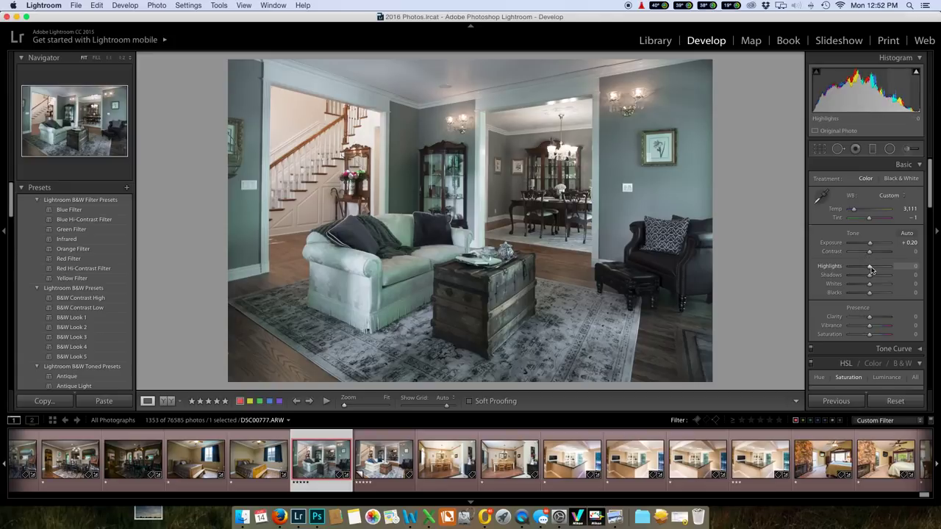
drag(869, 269, 821, 266)
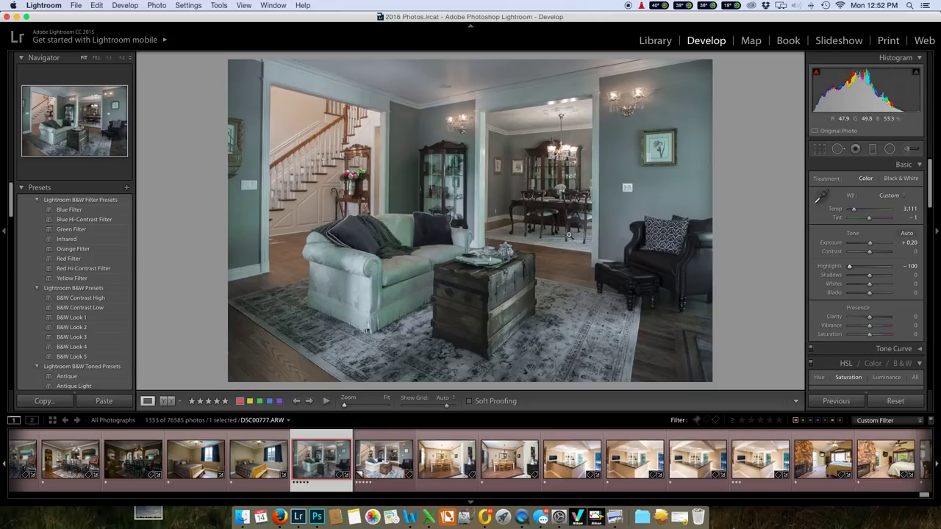
Step: Select the full-colour copy alongside DSC00777, flip between them, and check Before/After before returning to Loupe
super+click(385, 462)
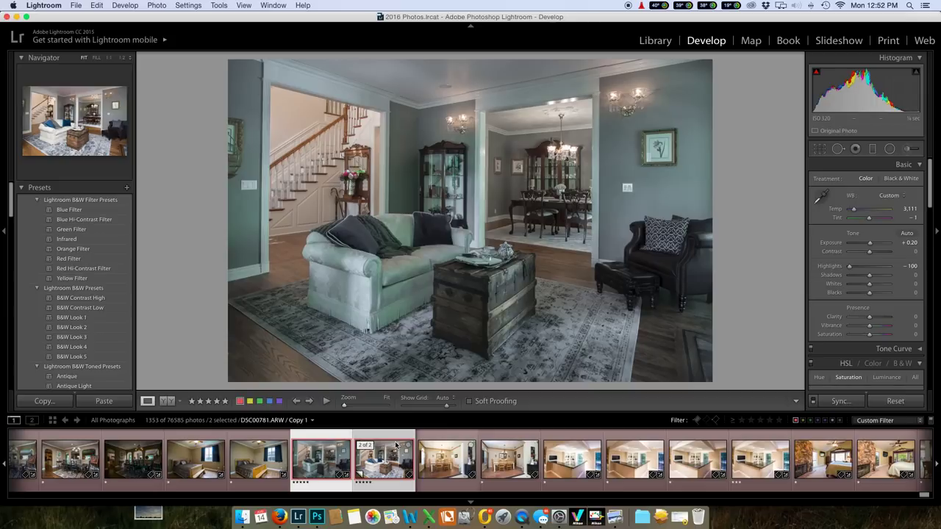
key(super+shift+r)
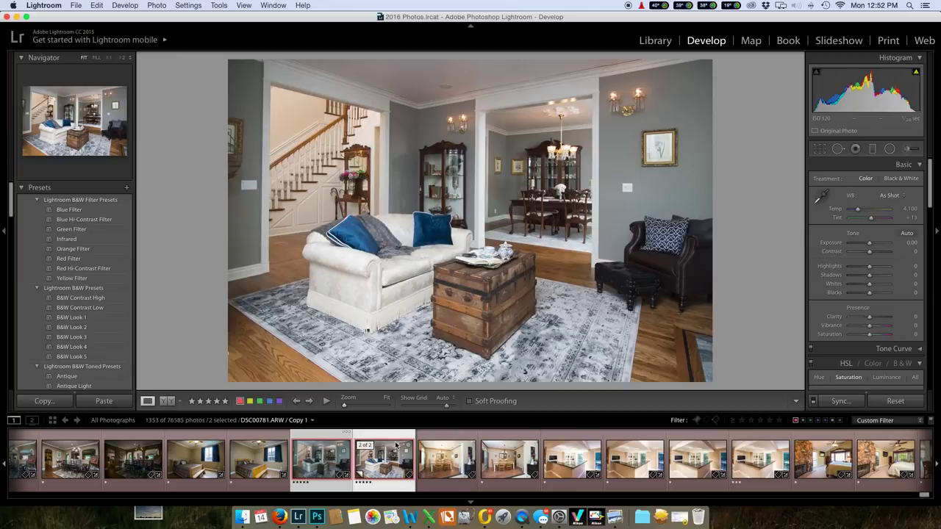
key(Left)
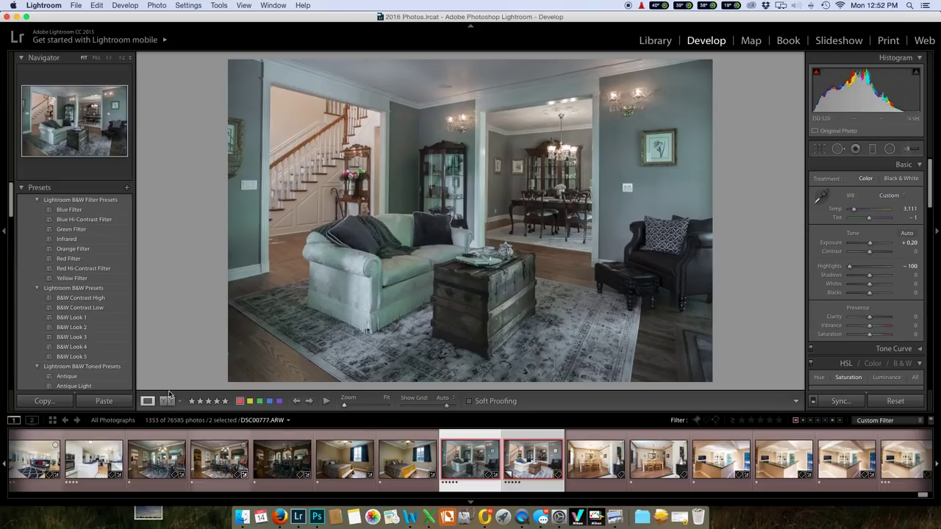
click(168, 405)
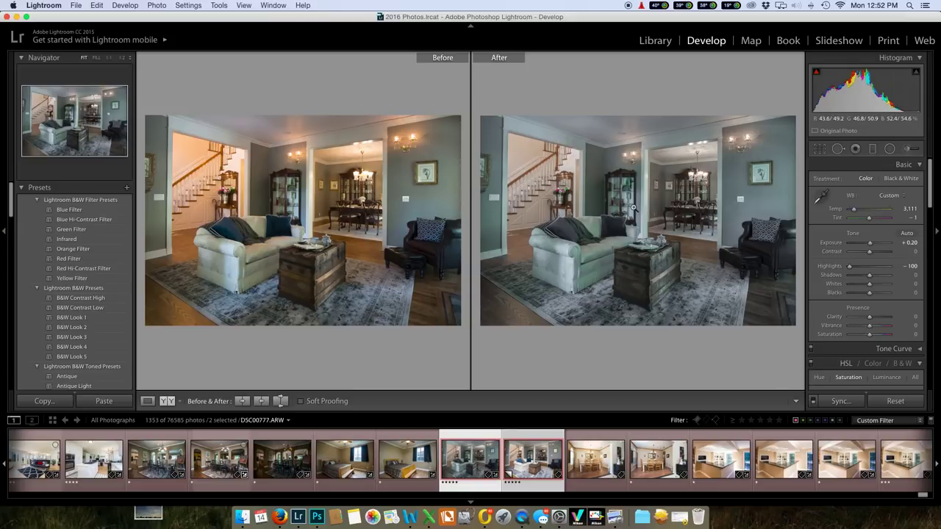
click(147, 400)
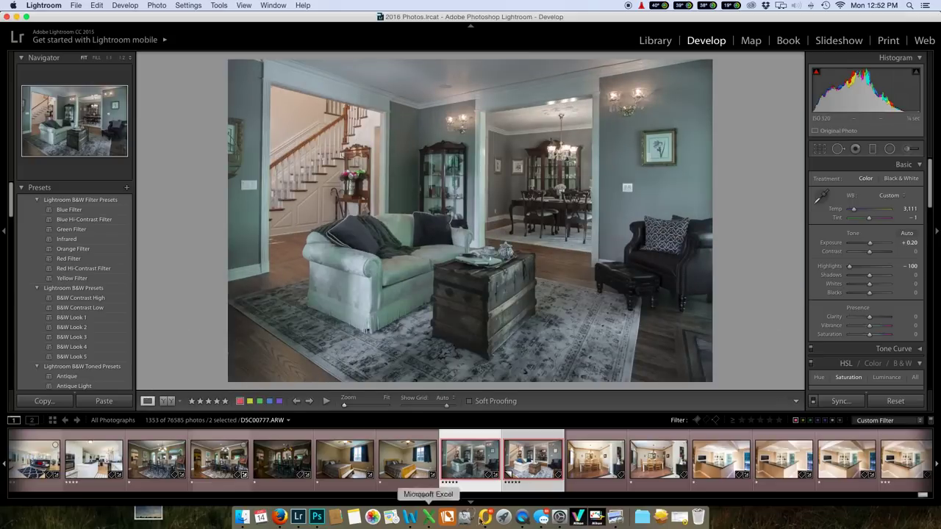
Step: Try sending the selected photos to Photoshop via Edit In > Open as Layers in Photoshop
right_click(490, 244)
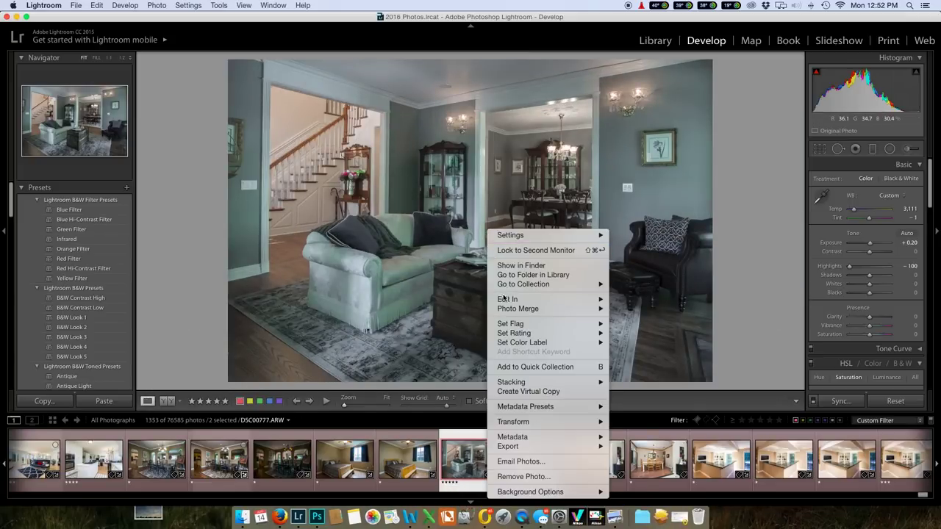
mouse_move(553, 299)
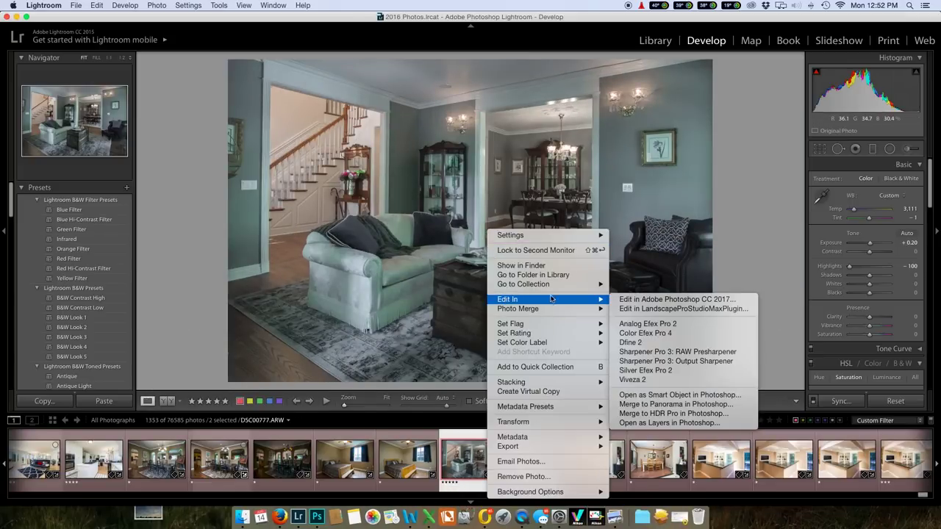
click(659, 423)
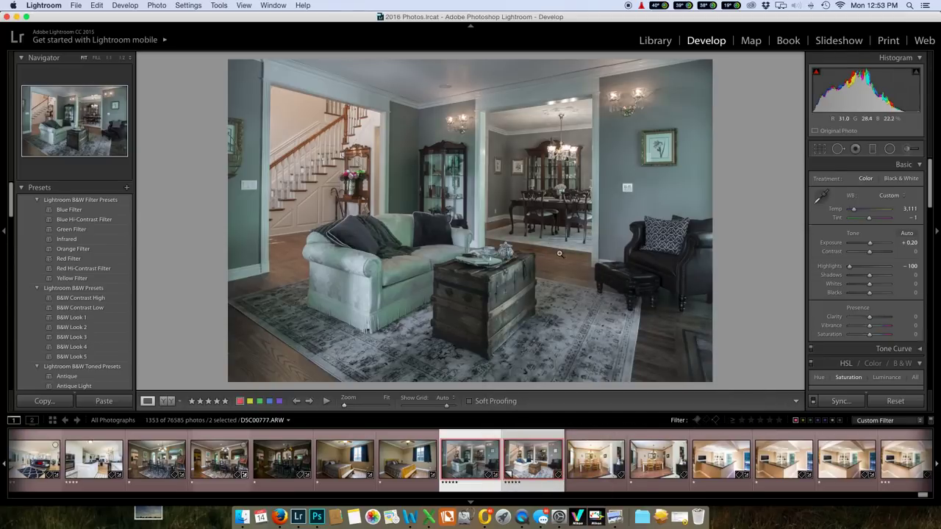
right_click(486, 447)
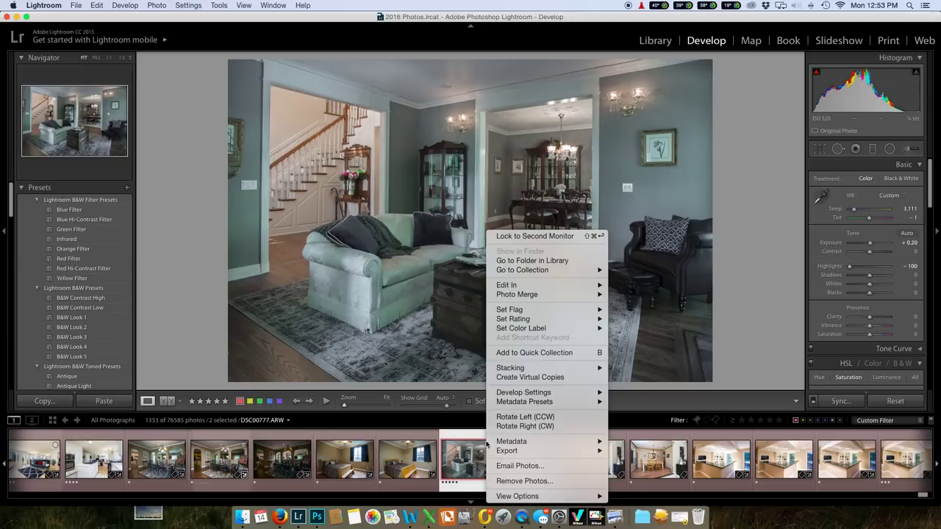
mouse_move(542, 286)
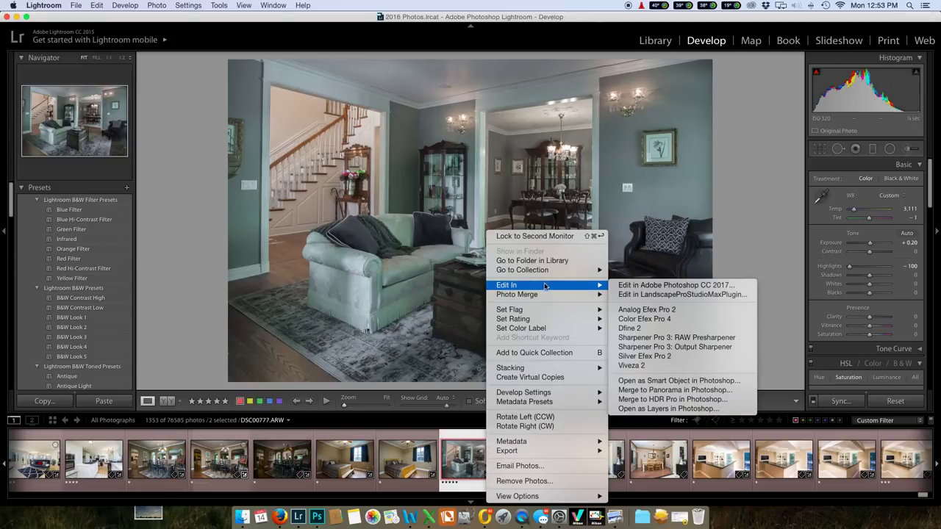
click(644, 403)
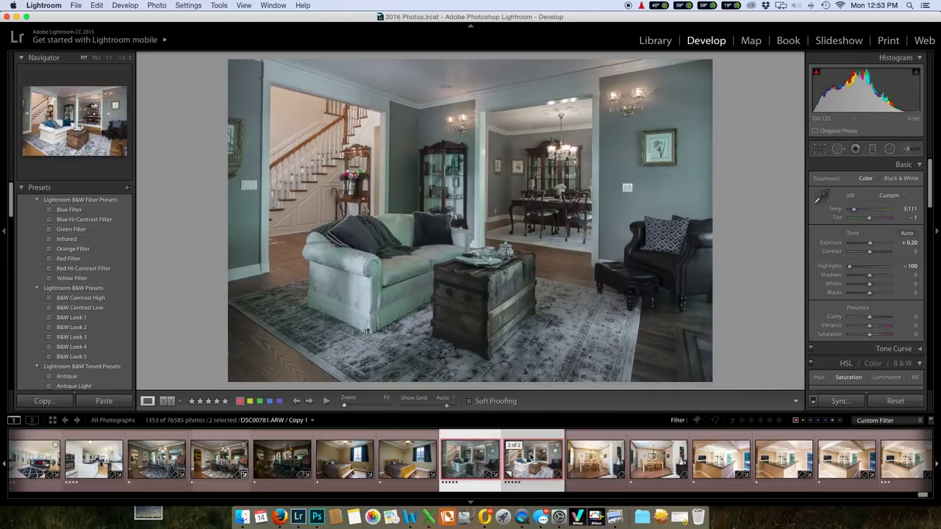
Step: Select only the edited photo, reveal its file in Finder, then close Finder
click(530, 457)
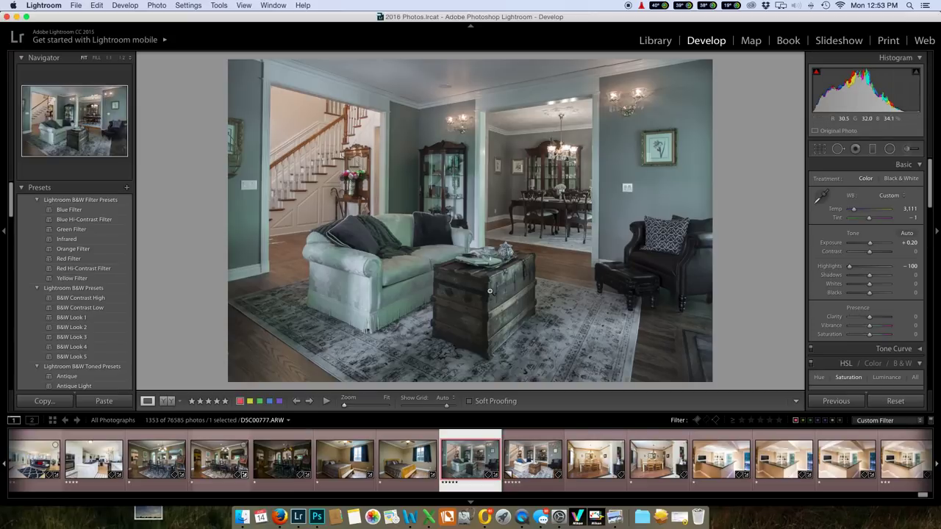
right_click(485, 235)
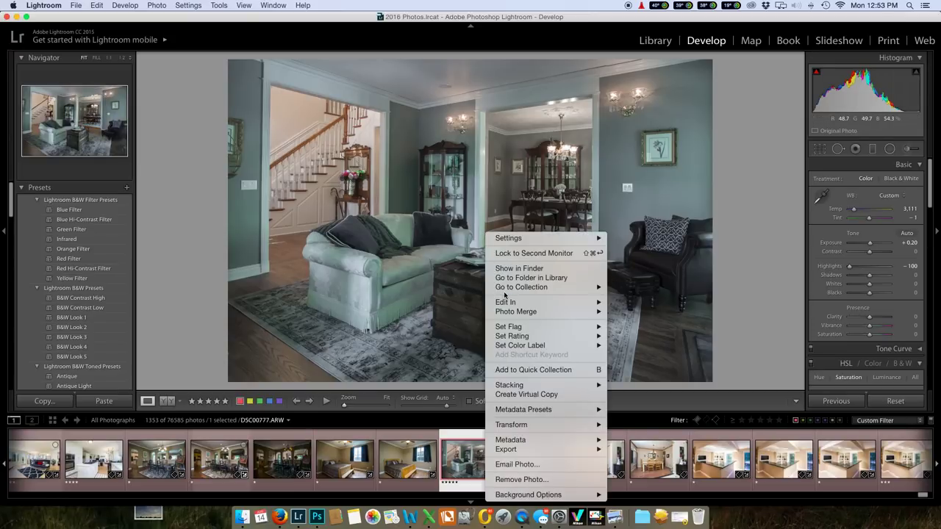
mouse_move(518, 303)
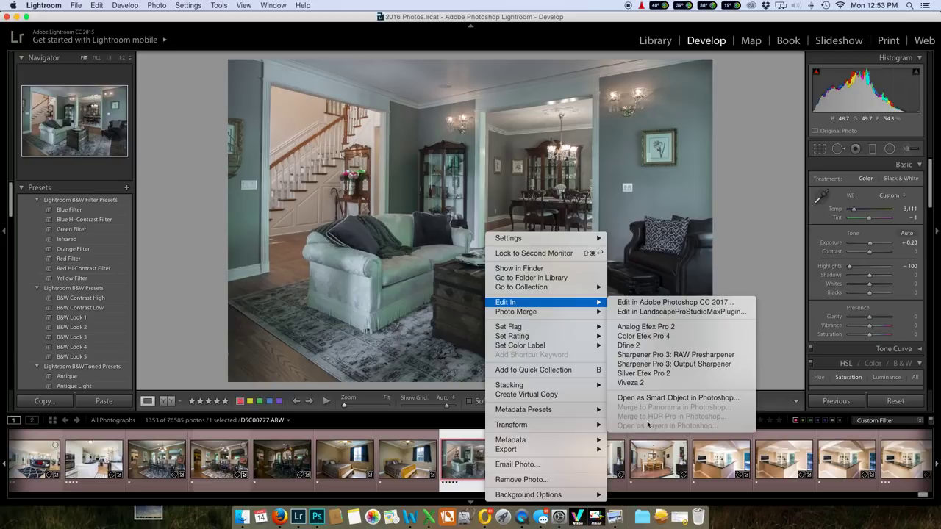
click(518, 268)
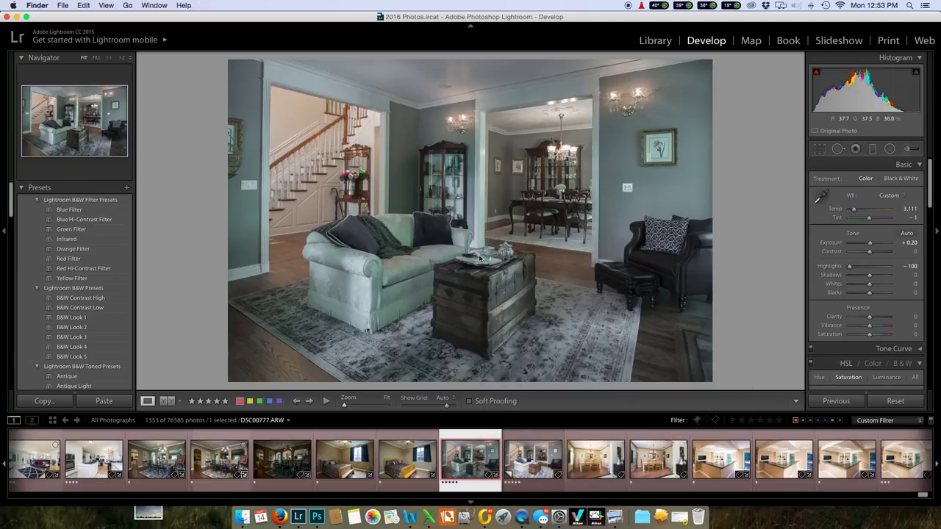
click(288, 87)
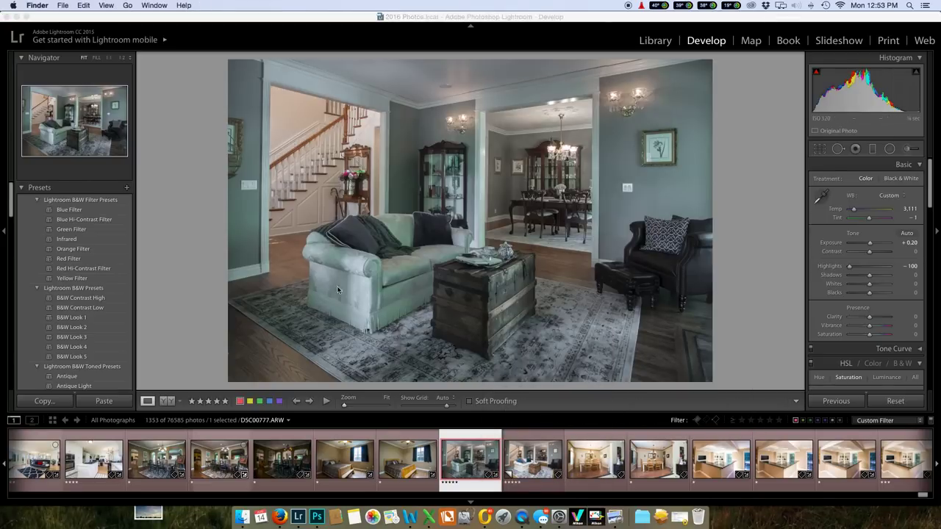
Step: Reselect both photos and open them as layers in Photoshop
super+click(525, 456)
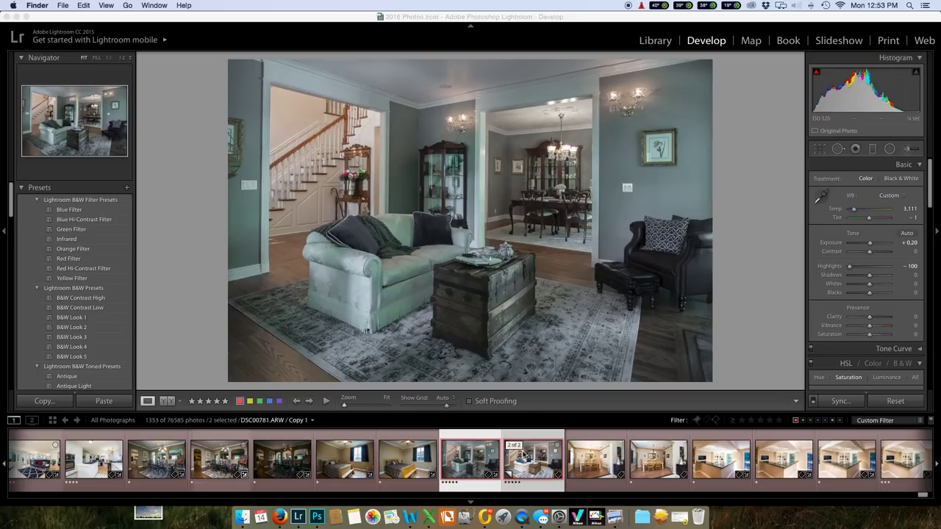
right_click(484, 226)
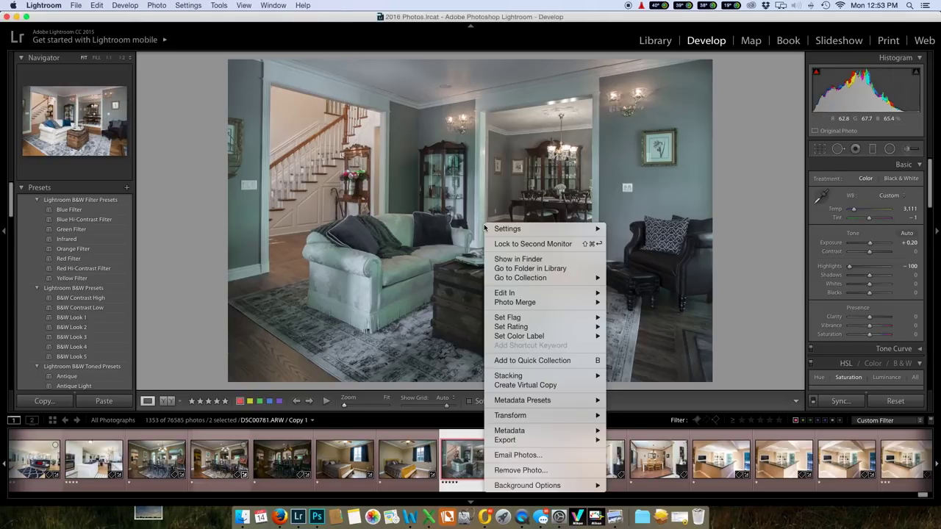
mouse_move(502, 295)
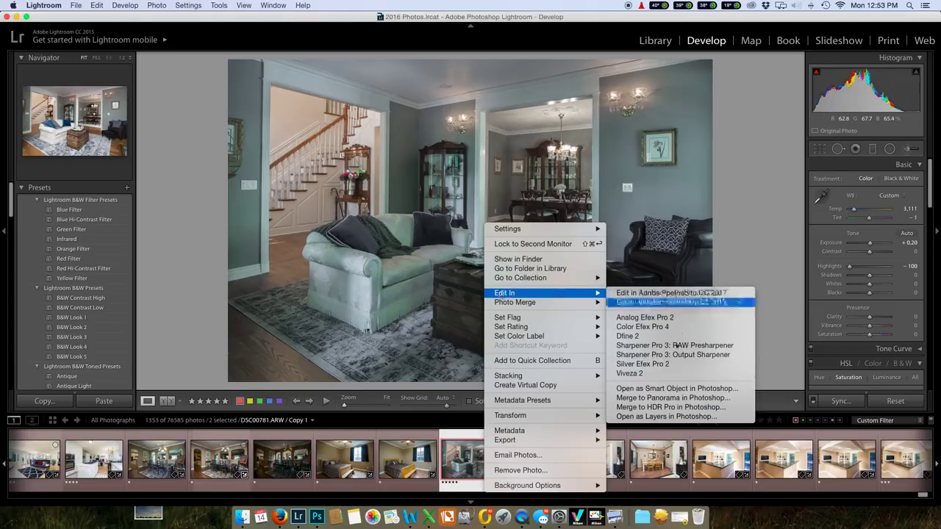
click(659, 418)
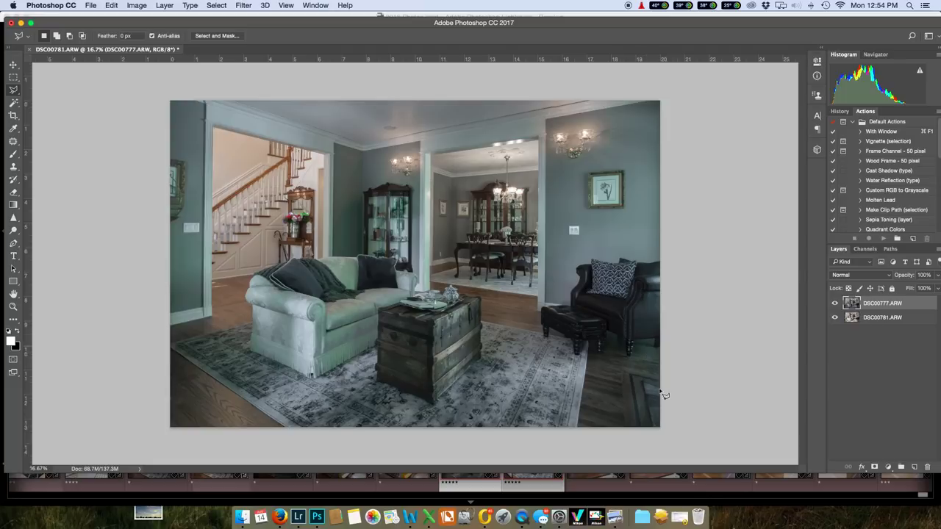
Step: Select both the DSC00777.ARW and DSC00781.ARW layers together in the Layers panel
shift+click(878, 321)
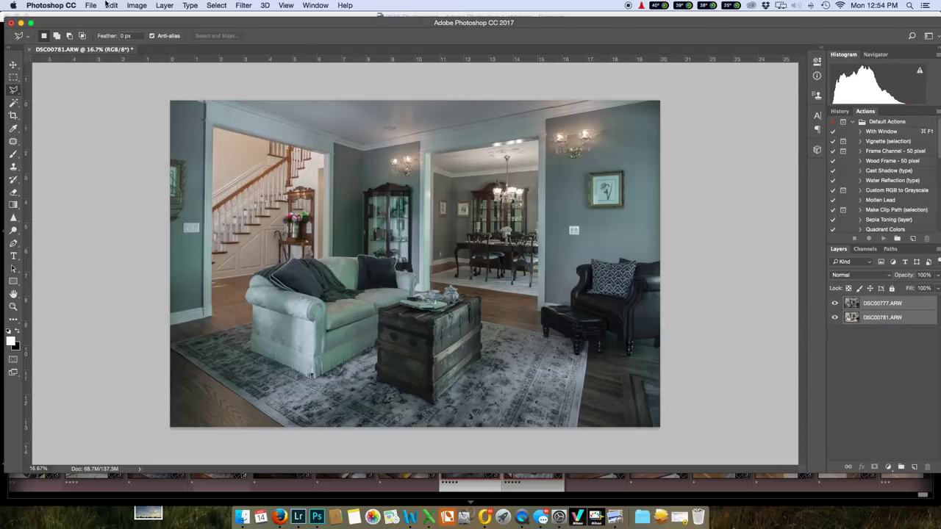
click(110, 5)
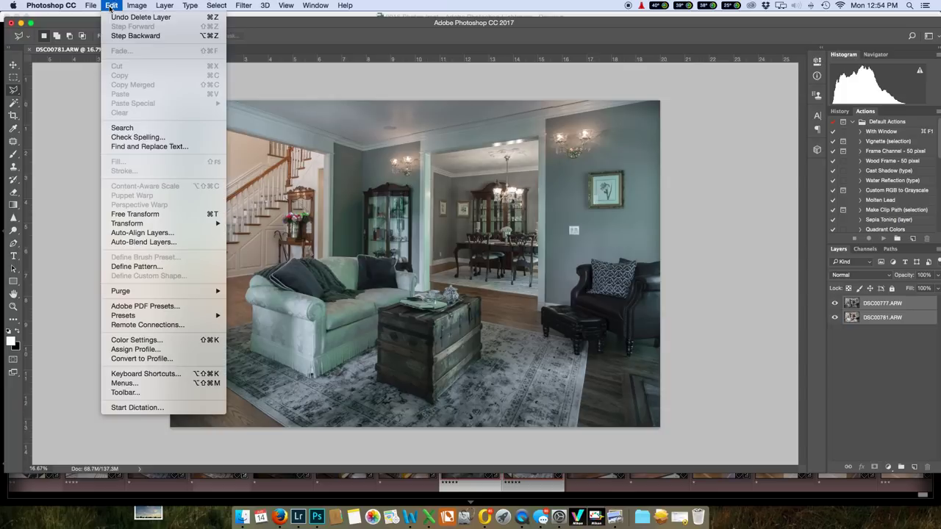
Step: Auto-align the two layers with Projection on Auto, then select the DSC00777.ARW layer
click(139, 232)
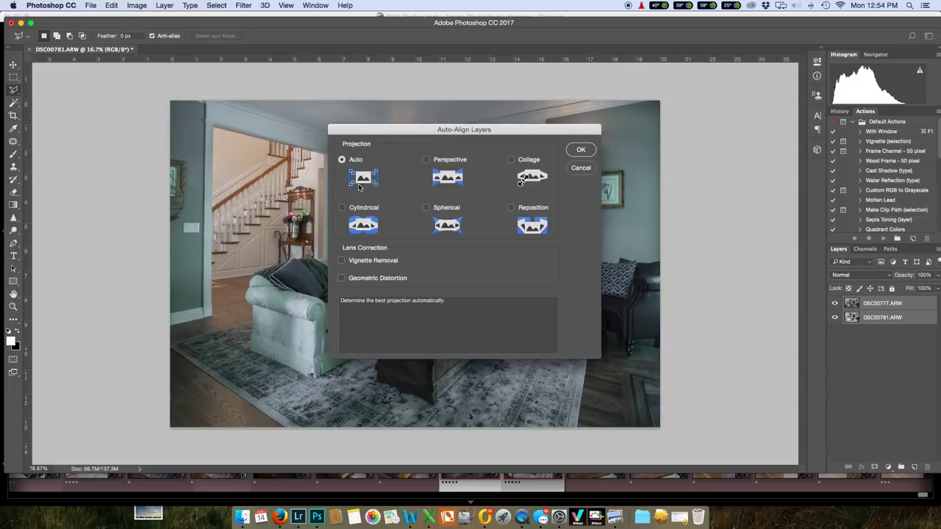
click(581, 151)
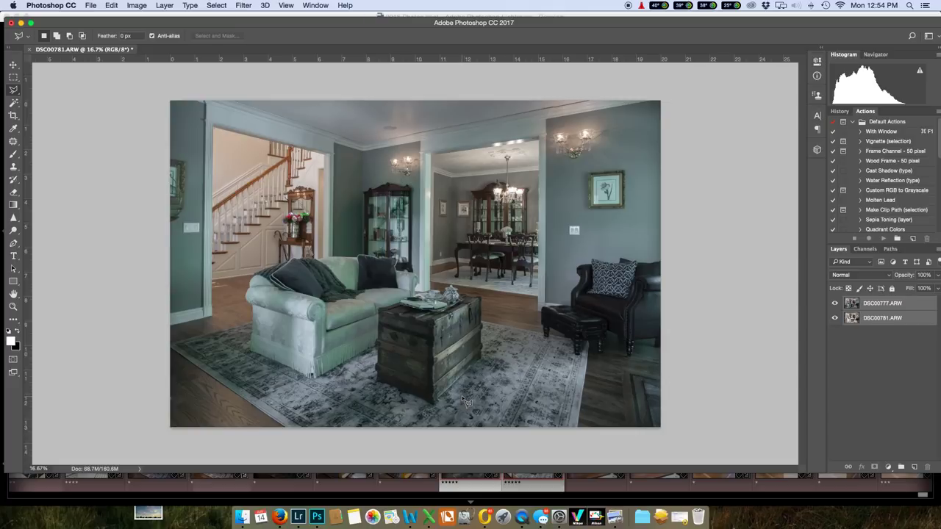
click(866, 306)
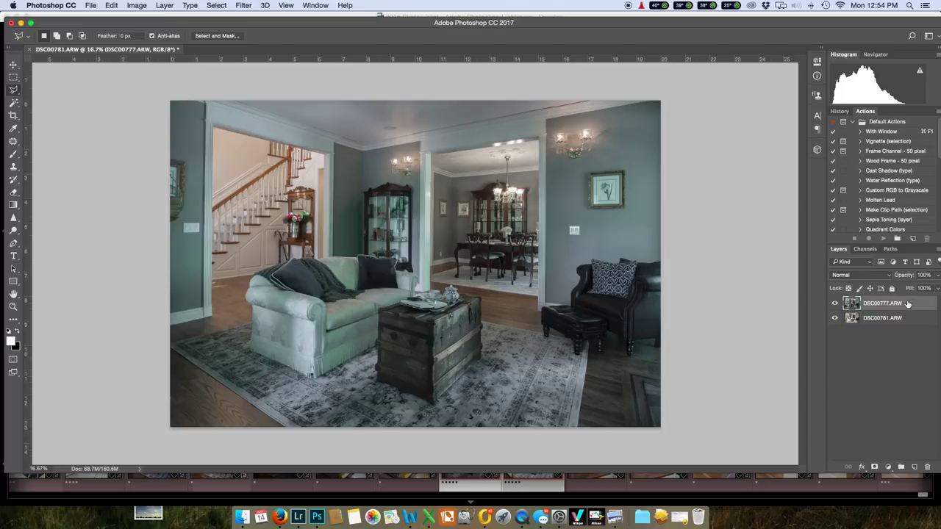
Step: Give DSC00777.ARW a black Hide All mask and make white the foreground colour
alt+click(875, 467)
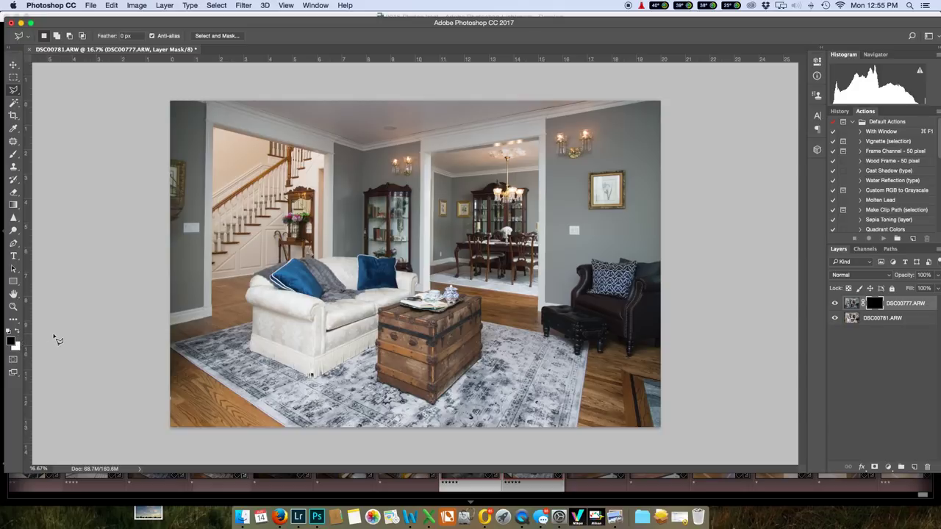
key(x)
key(x)
key(x)
key(x)
key(x)
key(x)
key(x)
Step: Switch to the Brush tool and soften its hardness to 4% for mask painting
click(14, 157)
right_click(228, 224)
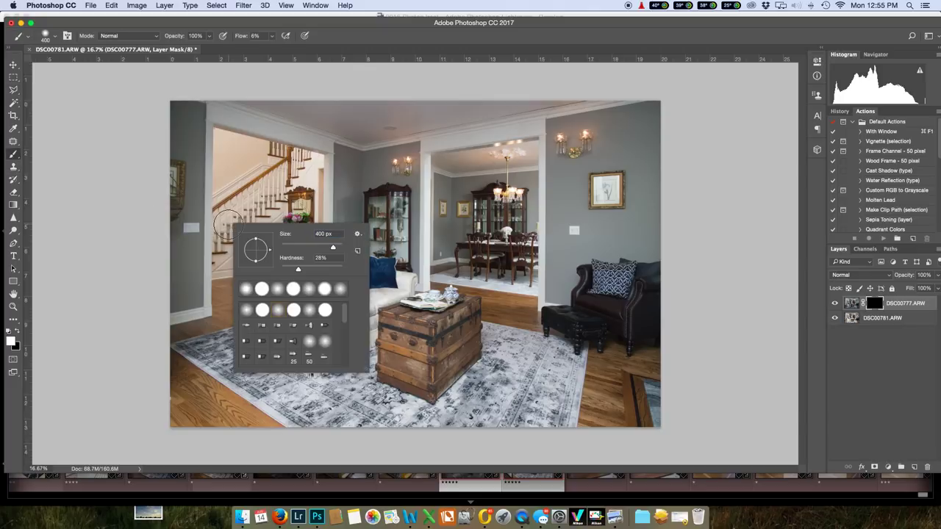
click(284, 271)
key(Return)
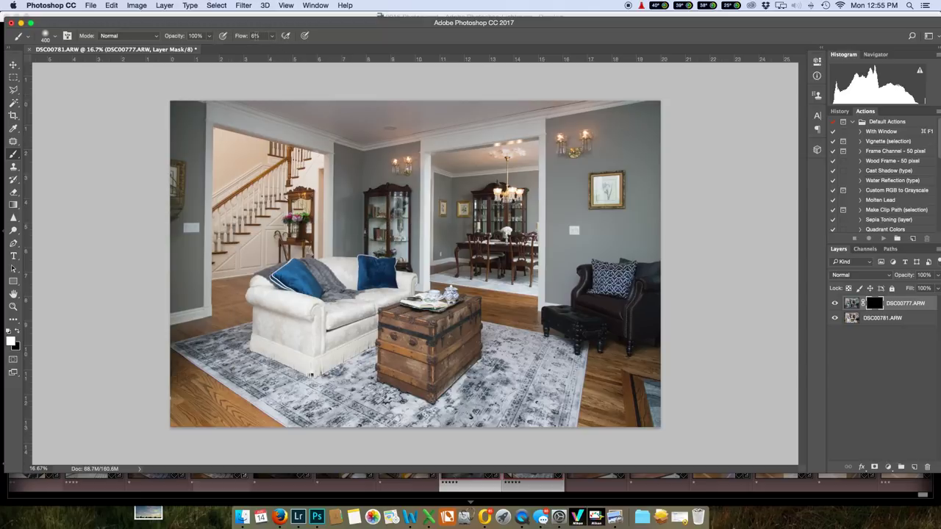
click(889, 277)
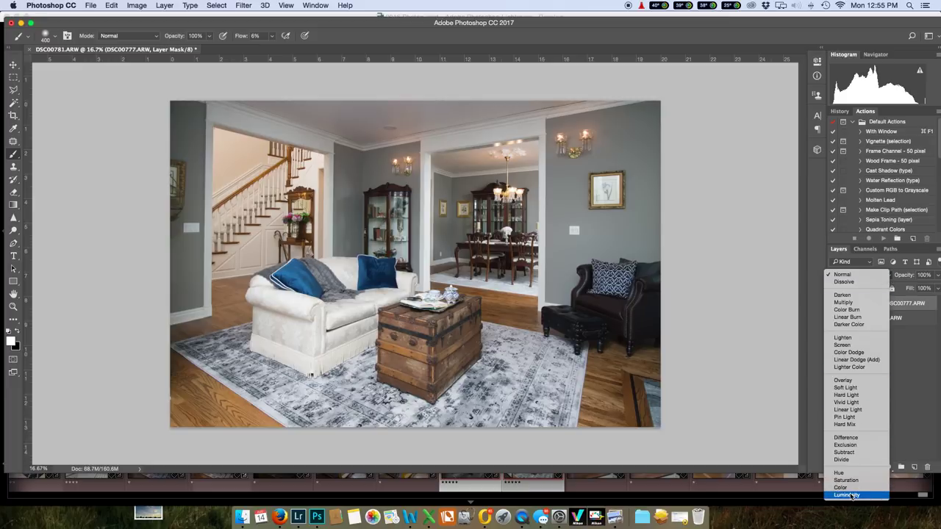
Step: Keep the top layer at Normal blending and zoom in on the framed print on the right wall
click(843, 275)
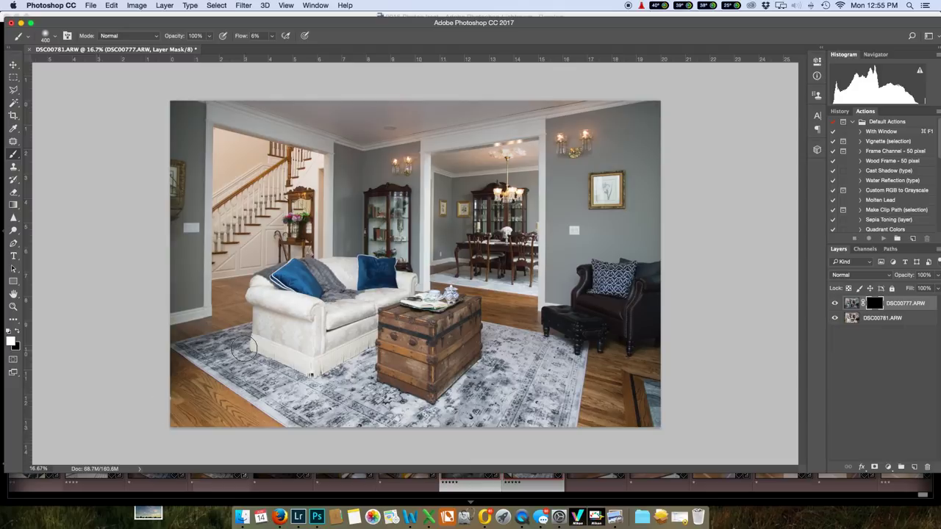
key(super+equal)
key(super+equal)
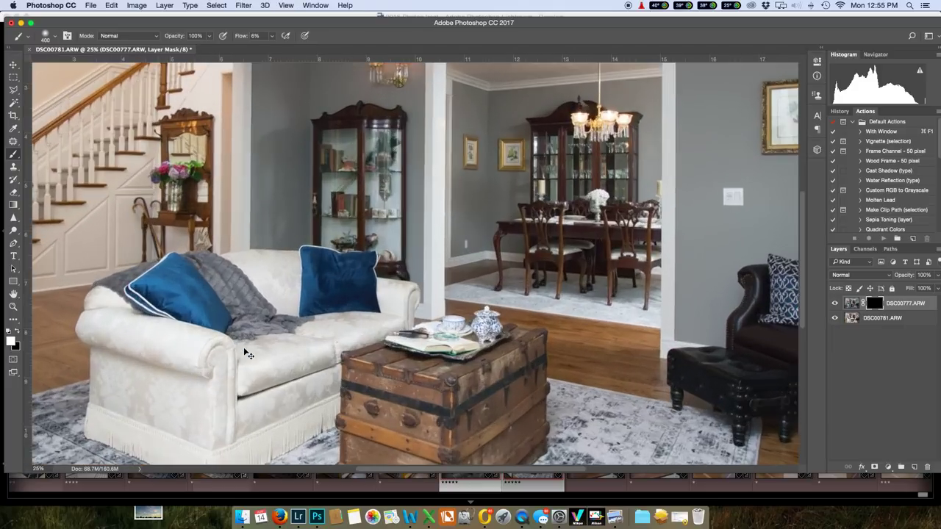
drag(539, 242, 238, 345)
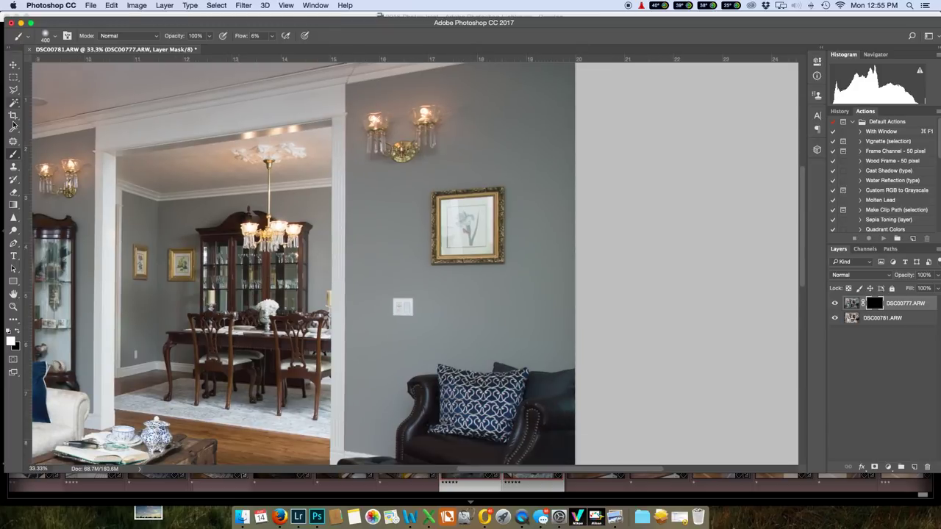
click(13, 90)
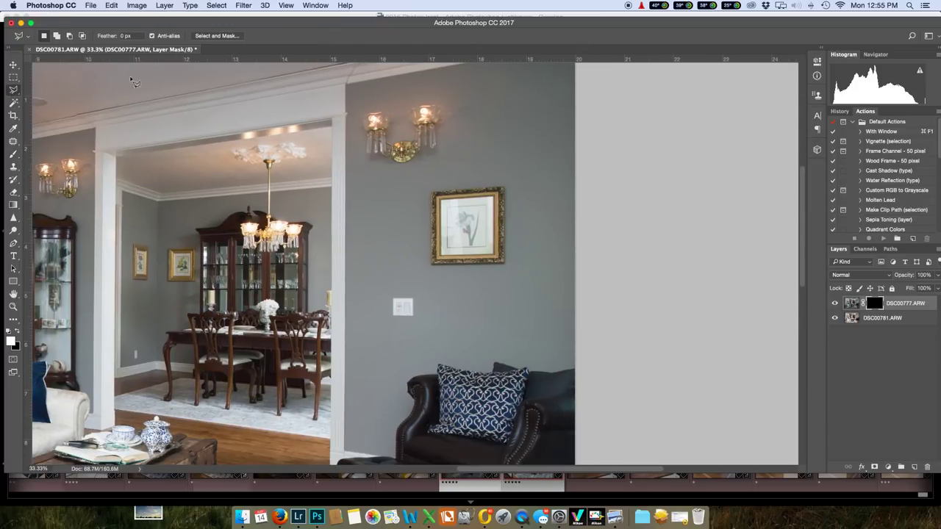
Step: Select the framed print's four corners with the Polygonal Lasso and paint it white into the mask
click(13, 90)
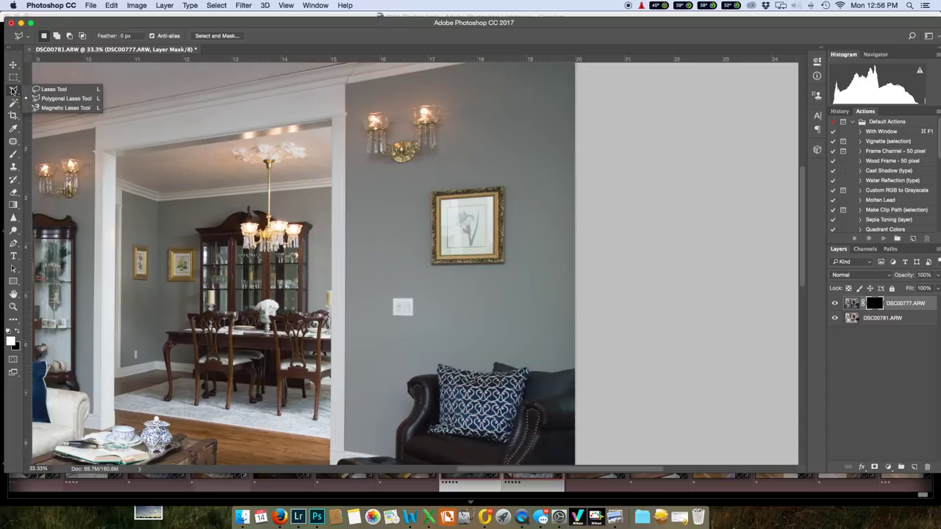
click(62, 98)
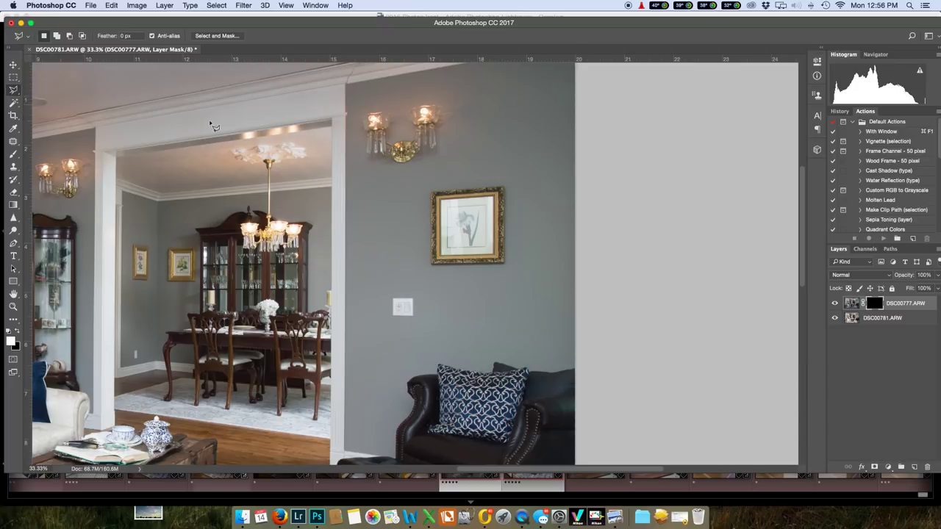
click(441, 201)
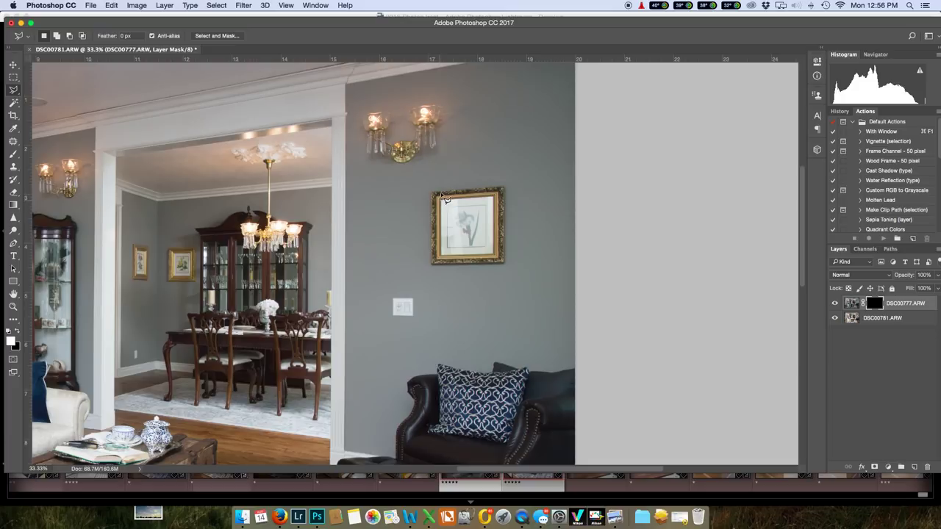
click(497, 200)
click(497, 258)
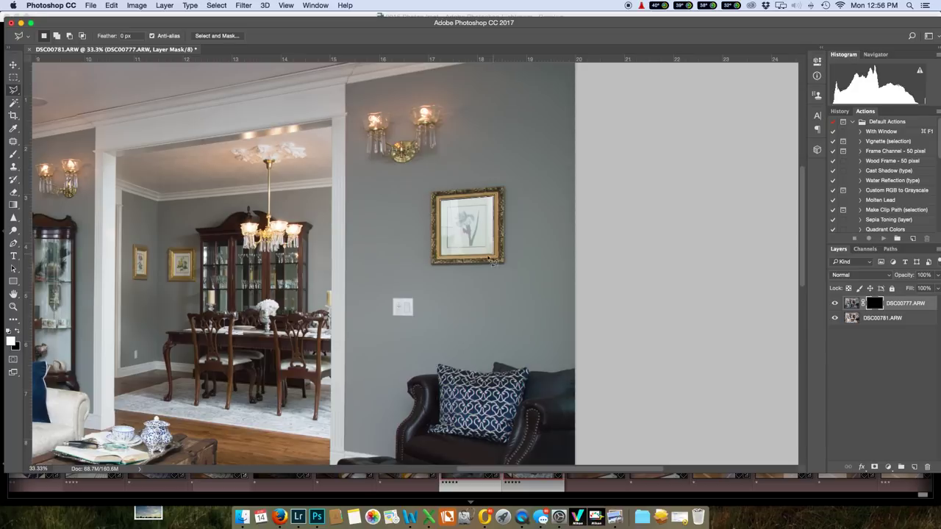
click(441, 258)
click(442, 202)
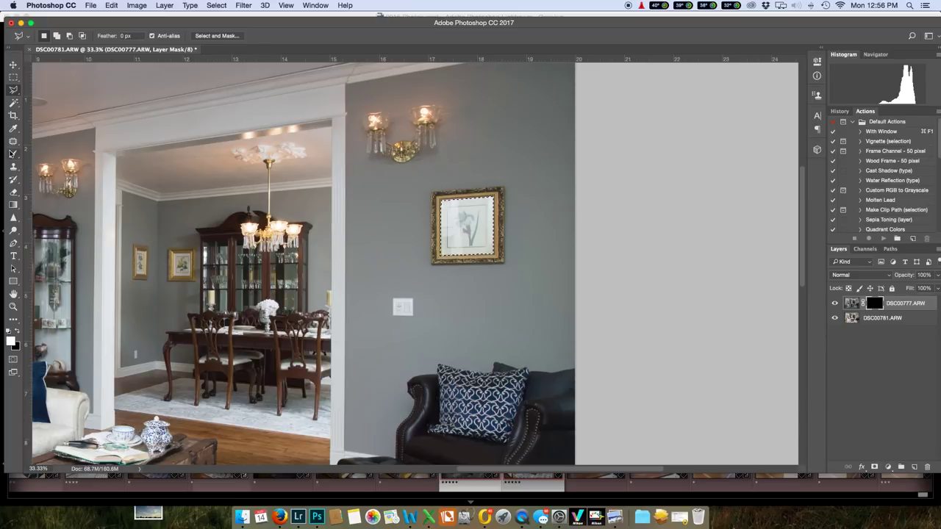
key(b)
mouse_move(441, 221)
mouse_down()
mouse_move(432, 200)
mouse_move(353, 247)
mouse_move(425, 249)
mouse_move(466, 198)
mouse_move(482, 146)
mouse_move(455, 218)
mouse_move(492, 216)
mouse_up()
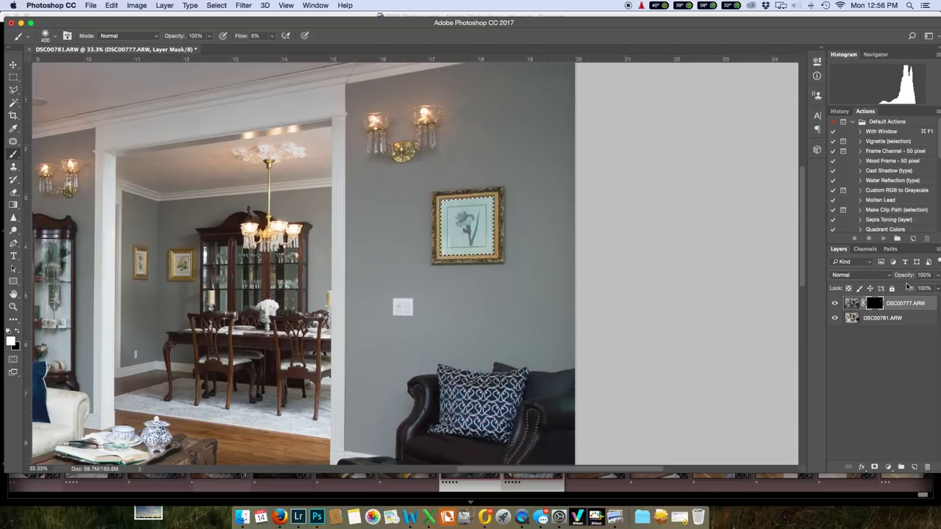
Step: Try Luminosity blending on the top layer, then return it to Normal
click(887, 276)
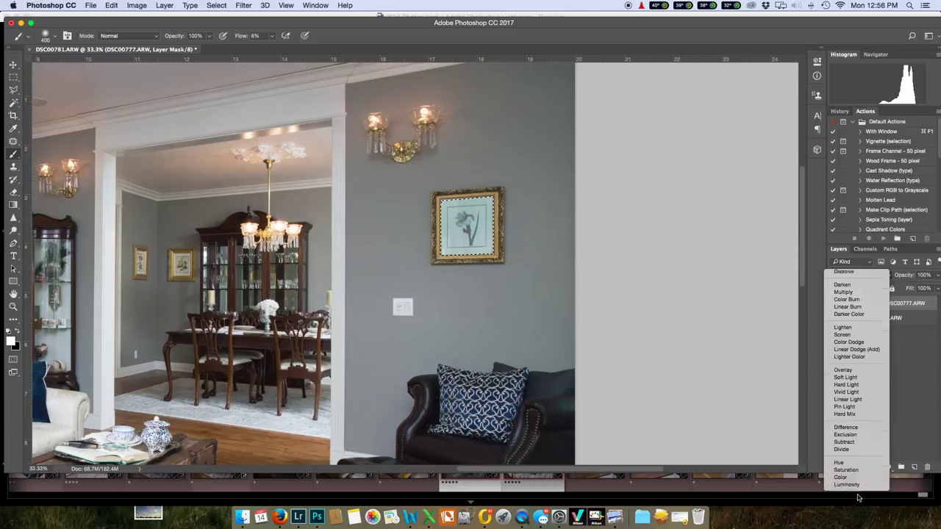
click(859, 495)
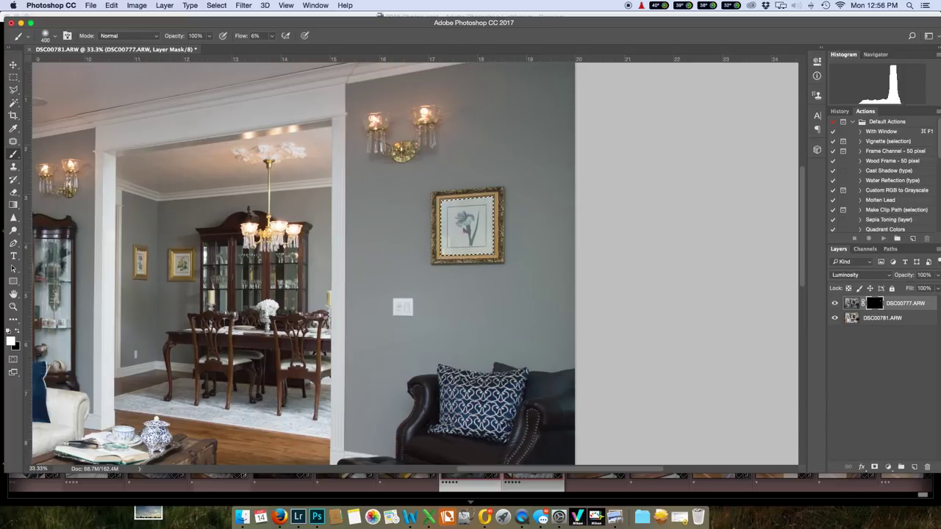
click(890, 276)
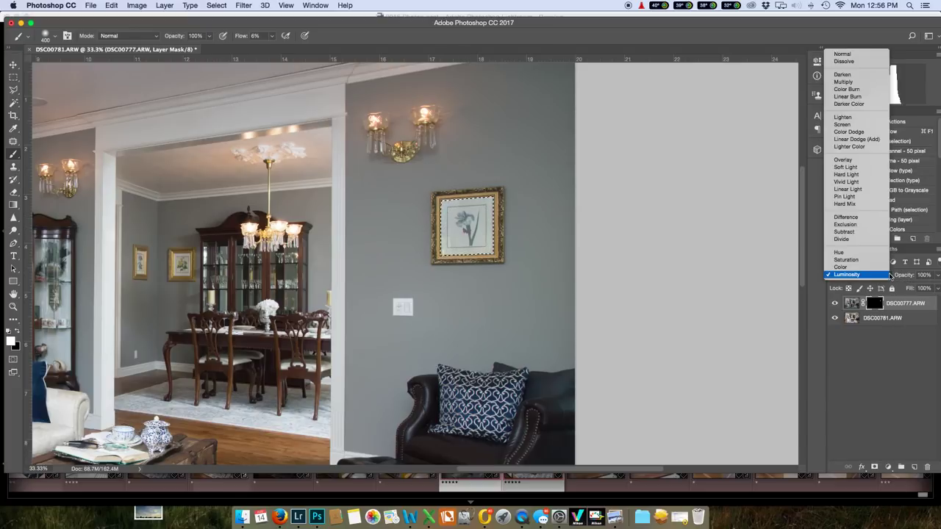
click(841, 54)
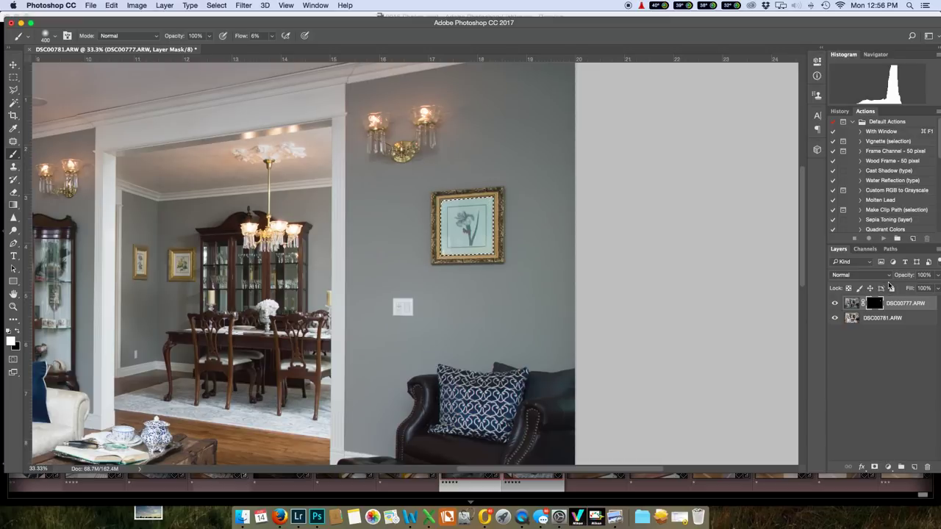
Step: Deselect the framed print and fit the whole photo in the window
key(super+d)
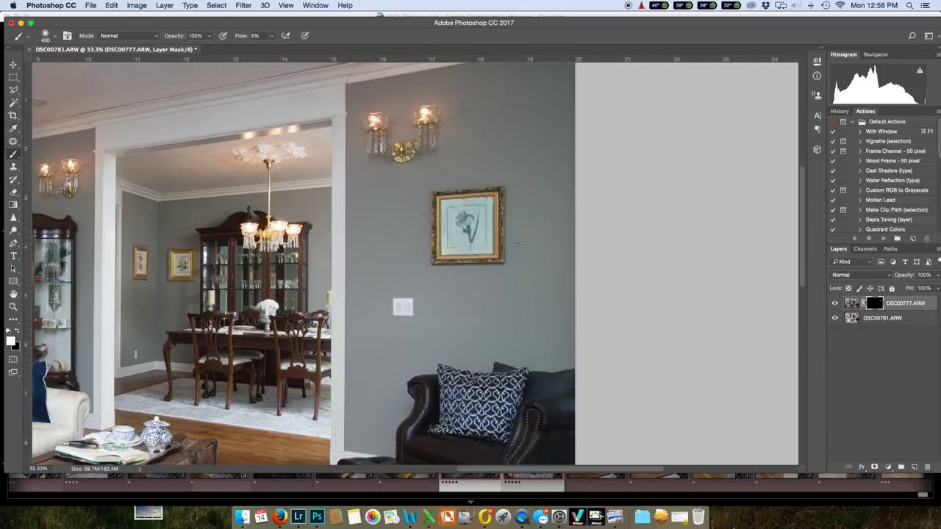
key(super+equal)
key(super+equal)
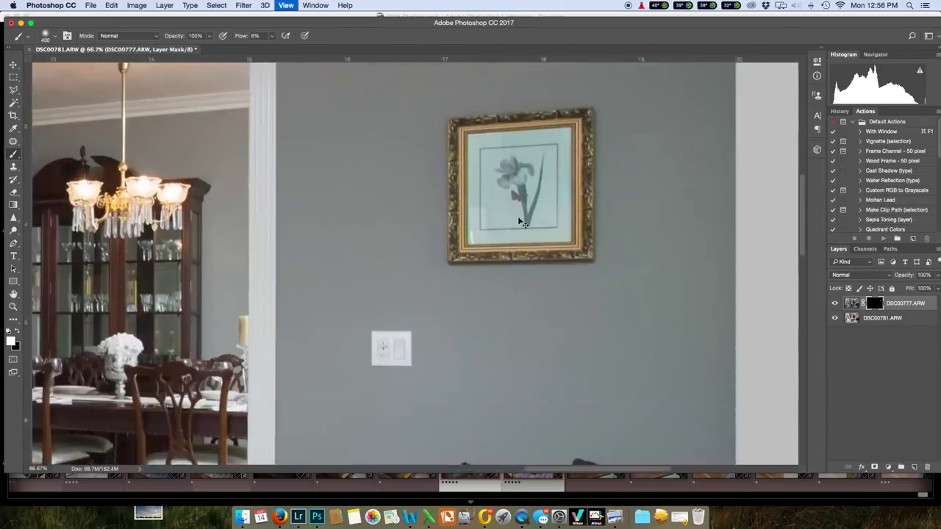
key(super+minus)
key(super+minus)
key(super+minus)
key(super+minus)
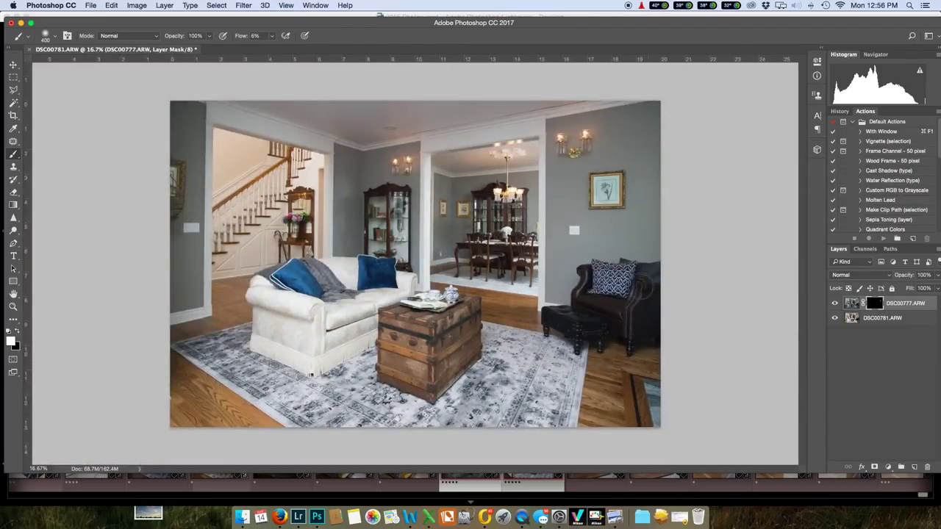
Step: With a larger brush at 6% flow, paint the top exposure into the sofa and rug
key(bracketright)
key(bracketright)
key(bracketright)
key(bracketright)
key(bracketright)
key(bracketright)
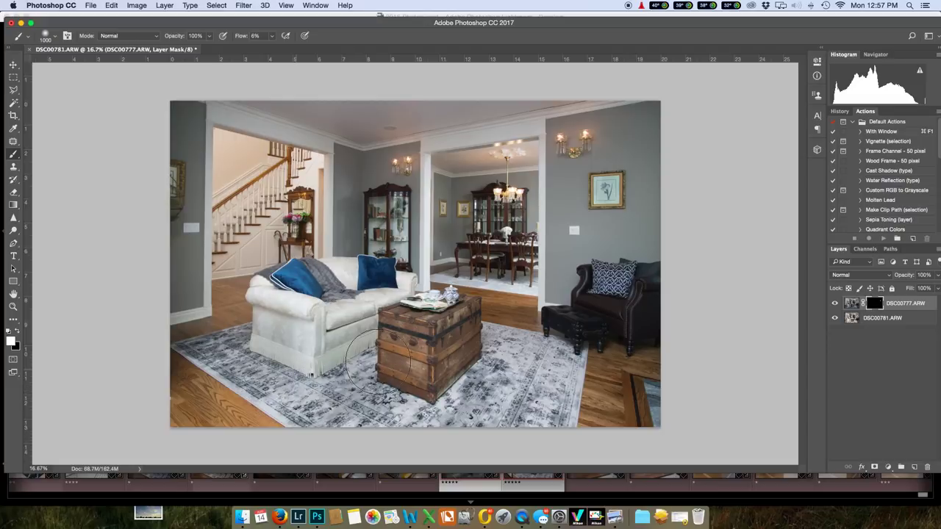
mouse_move(279, 264)
mouse_down()
mouse_move(270, 303)
mouse_move(280, 309)
mouse_move(237, 358)
mouse_move(368, 286)
mouse_move(353, 314)
mouse_move(419, 371)
mouse_move(452, 336)
mouse_up()
mouse_move(477, 371)
mouse_down()
mouse_move(354, 351)
mouse_move(295, 365)
mouse_move(267, 353)
mouse_move(270, 365)
mouse_move(246, 242)
mouse_move(195, 81)
mouse_move(192, 114)
mouse_move(582, 119)
mouse_move(468, 127)
mouse_move(399, 145)
mouse_move(465, 174)
mouse_up()
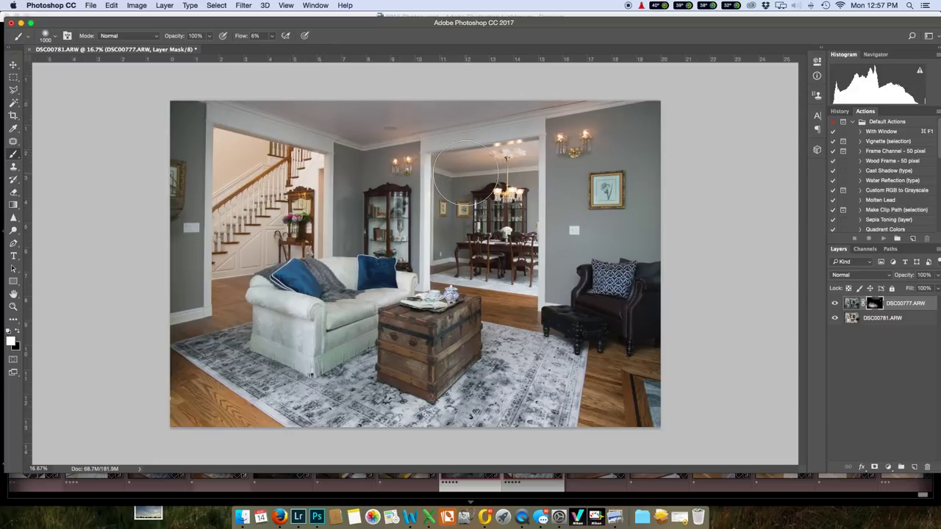
Step: Paint black near the dining doorway, then zoom into the dining room with a smaller white brush
key(x)
mouse_move(452, 125)
mouse_down()
mouse_move(504, 115)
mouse_move(482, 132)
mouse_move(486, 167)
mouse_up()
key(super+plus)
key(super+plus)
key(super+plus)
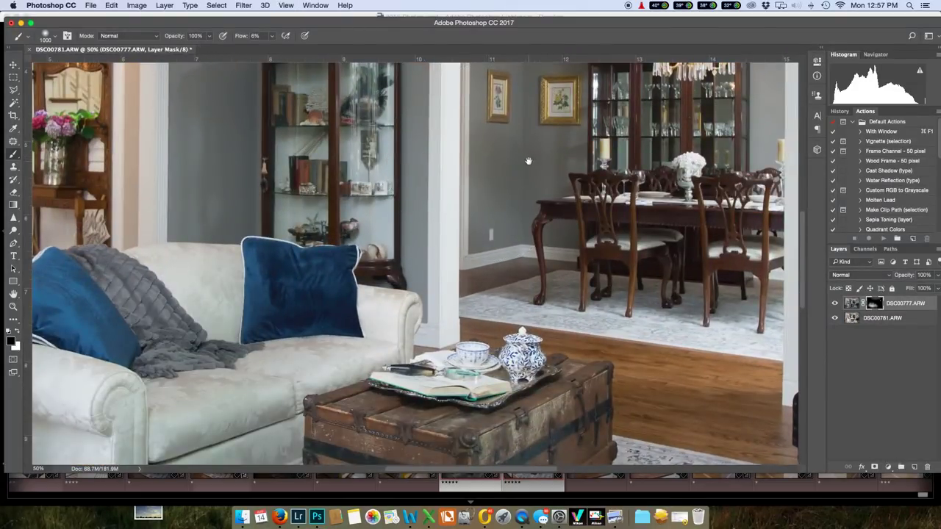
mouse_move(528, 160)
mouse_down()
mouse_move(418, 249)
mouse_move(324, 260)
mouse_up()
key(bracketleft)
key(bracketleft)
key(bracketleft)
key(bracketleft)
key(bracketleft)
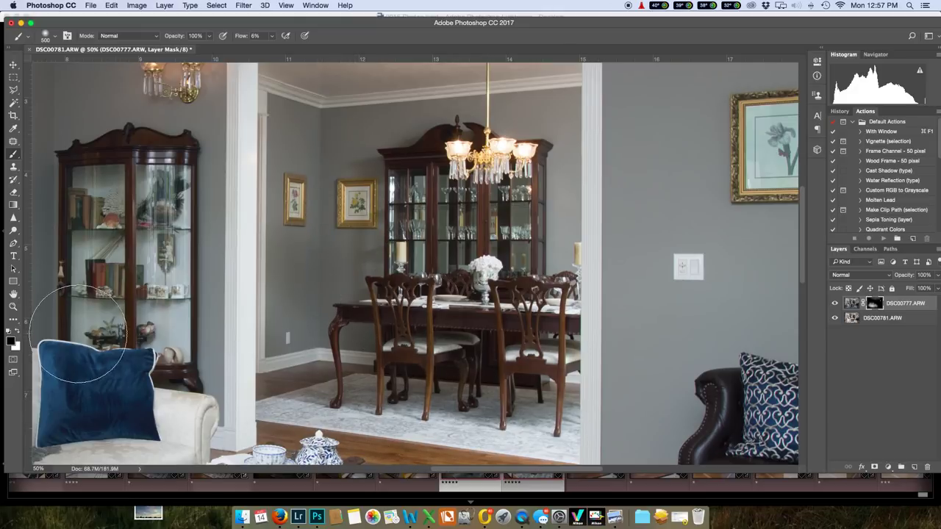
click(19, 328)
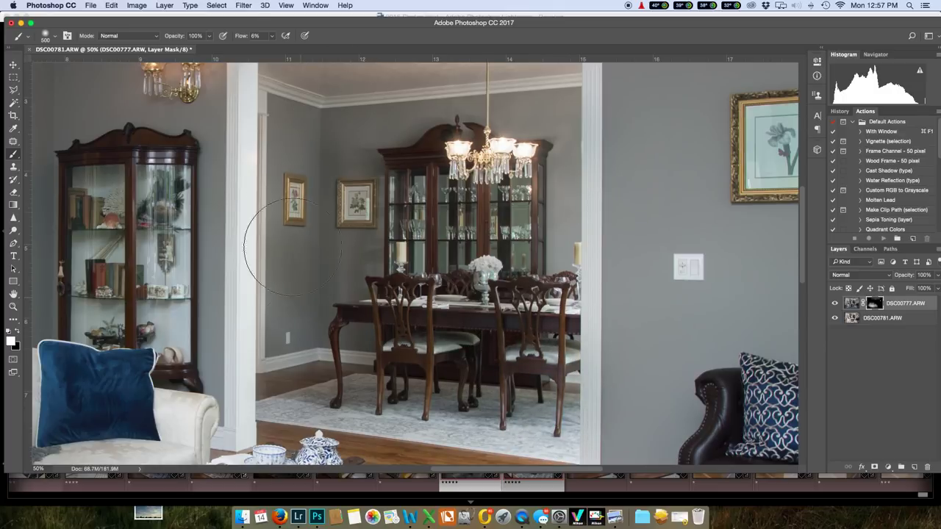
Step: Toggle the top layer's visibility to compare the blend, then fit the photo on screen
click(834, 304)
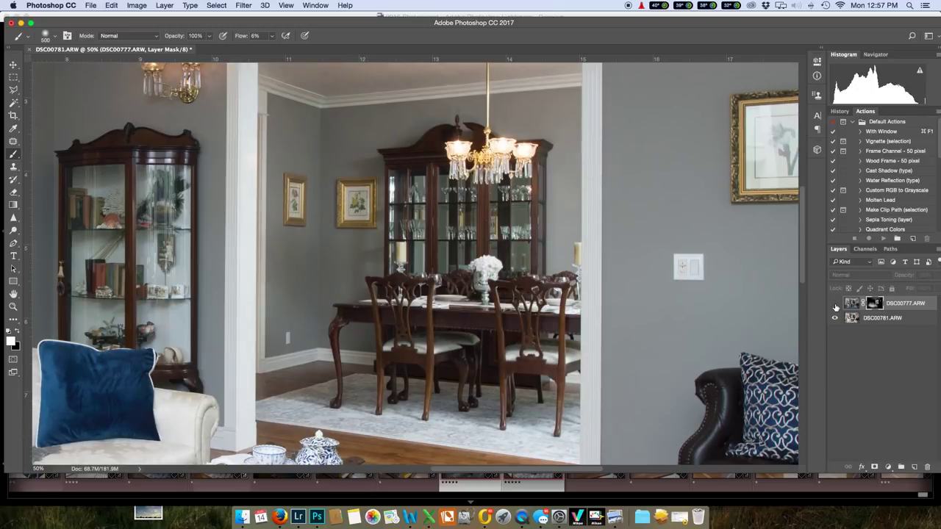
click(835, 304)
click(834, 303)
click(834, 304)
key(super+minus)
key(super+minus)
key(super+minus)
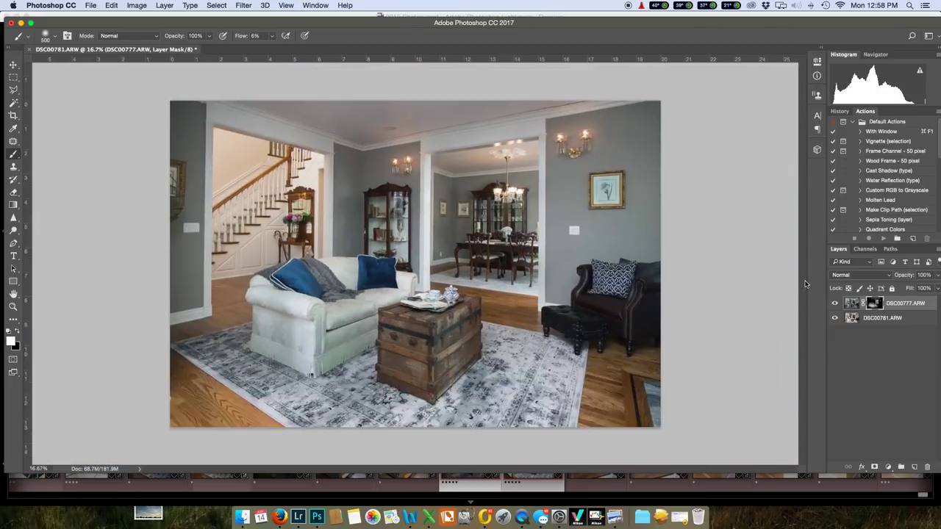
Step: Refine the mask around the armchair, then save DSC00777-Edit.tif and close the document
key(bracketright)
key(bracketright)
key(bracketright)
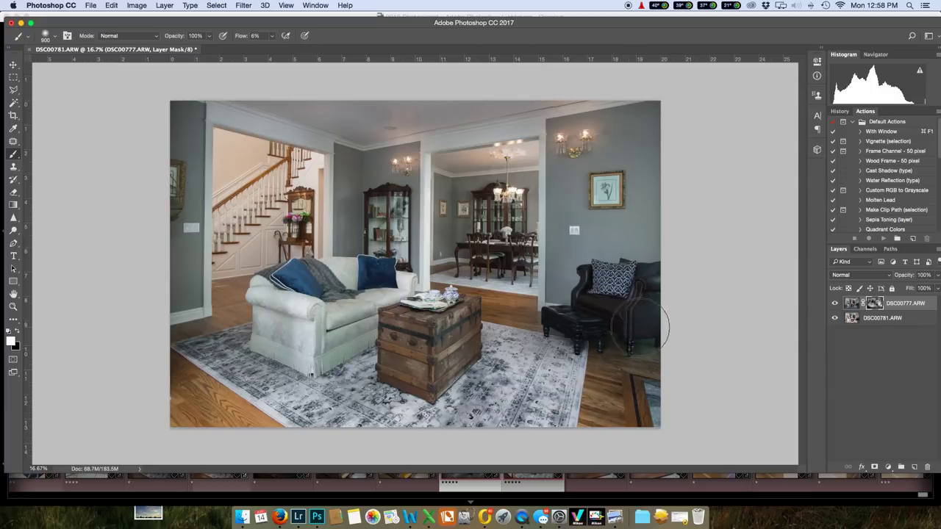
key(x)
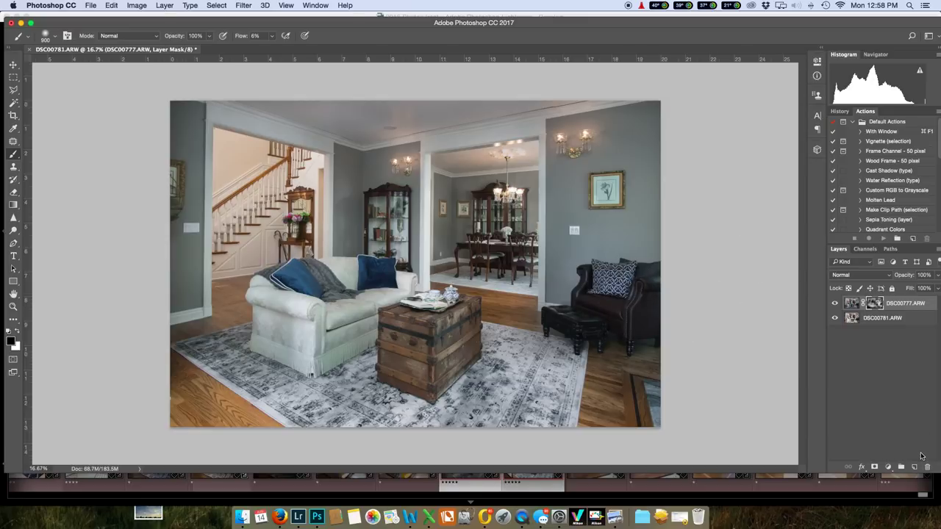
key(super+s)
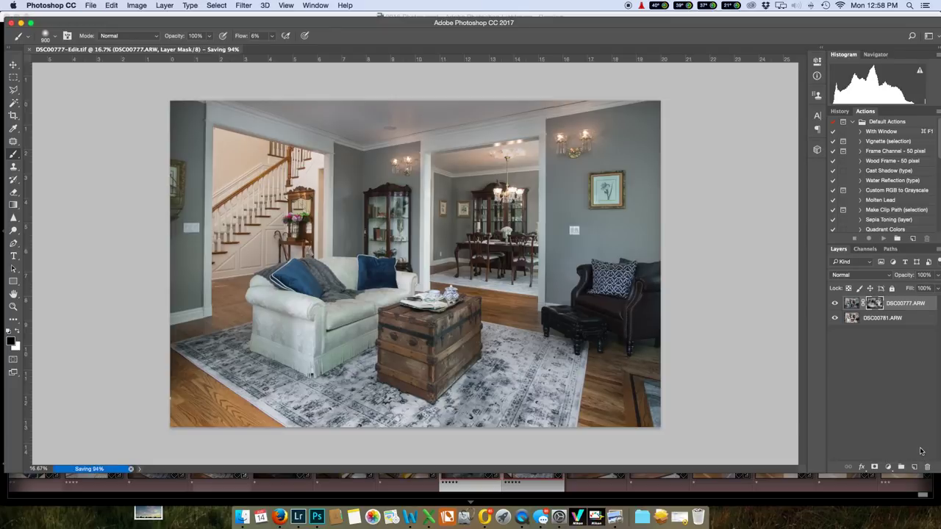
key(super+w)
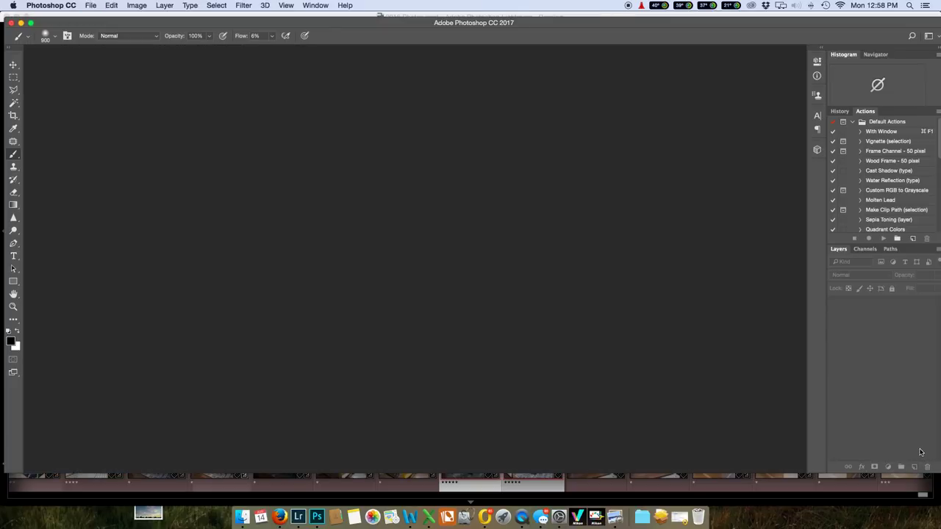
Step: Apply the ZZ Final Bump preset to DSC00777-Edit.tif and view it full screen in Lights Out
click(299, 507)
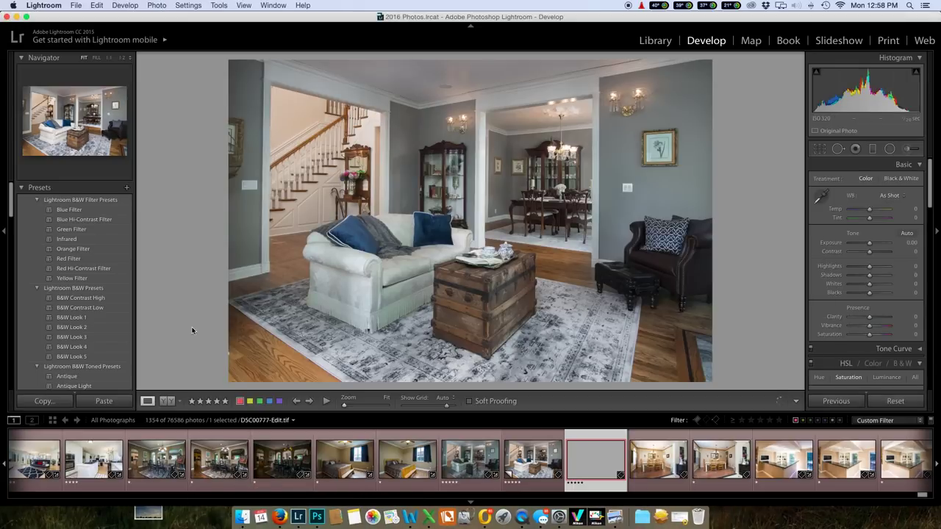
scroll(65, 326, down, 15)
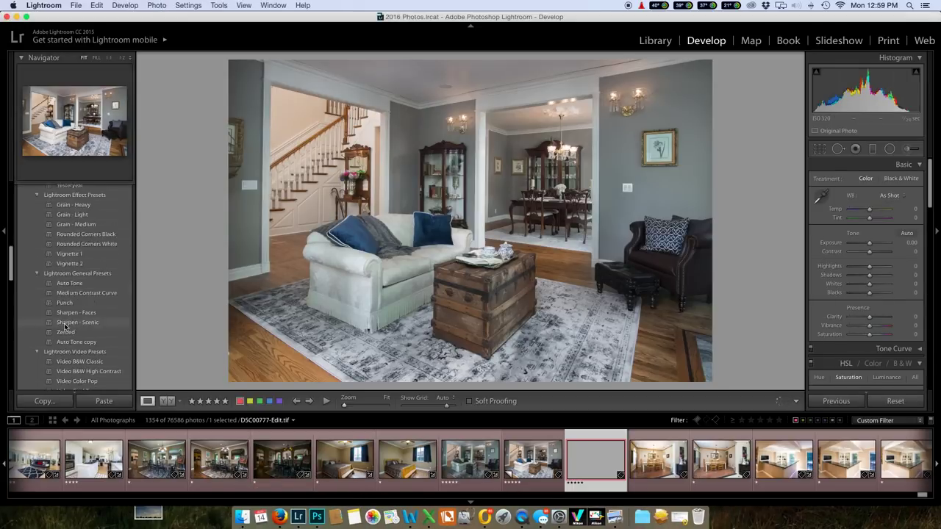
scroll(64, 326, down, 3)
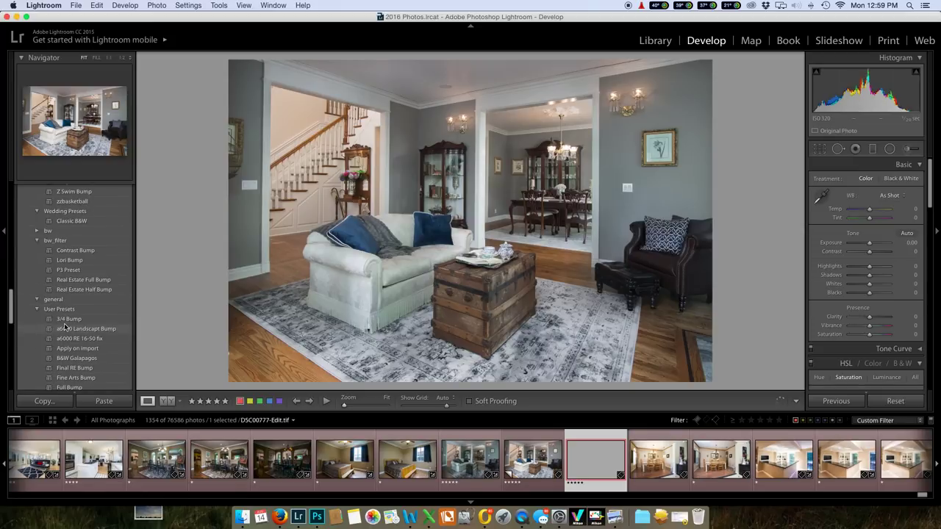
scroll(65, 326, down, 5)
scroll(64, 329, down, 8)
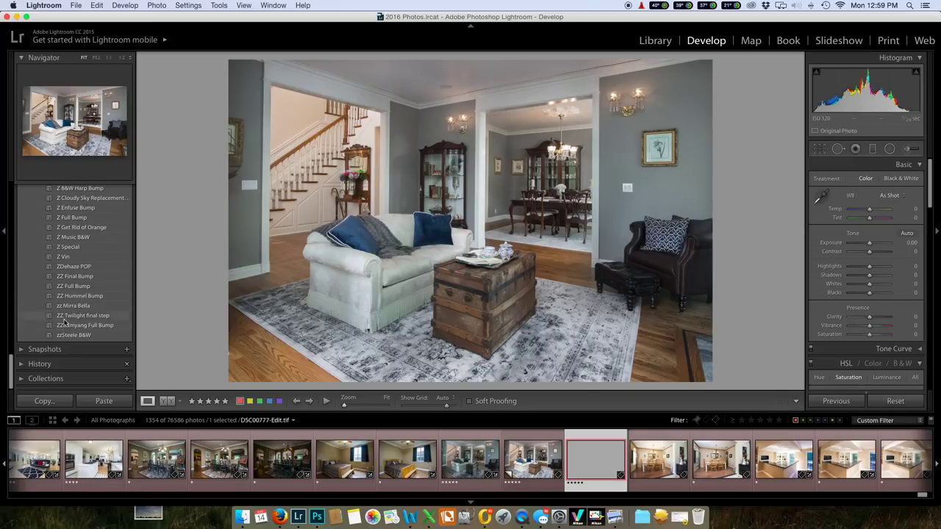
click(72, 276)
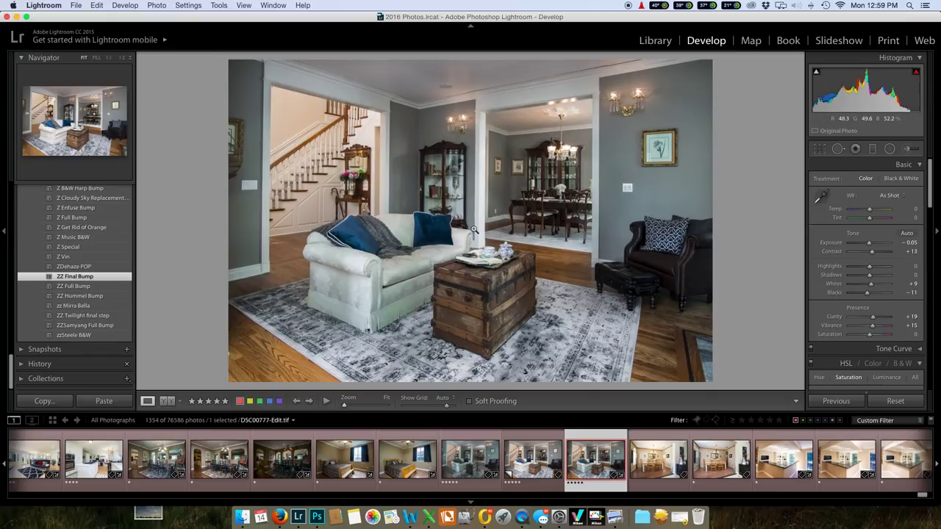
key(super+shift+f)
key(l)
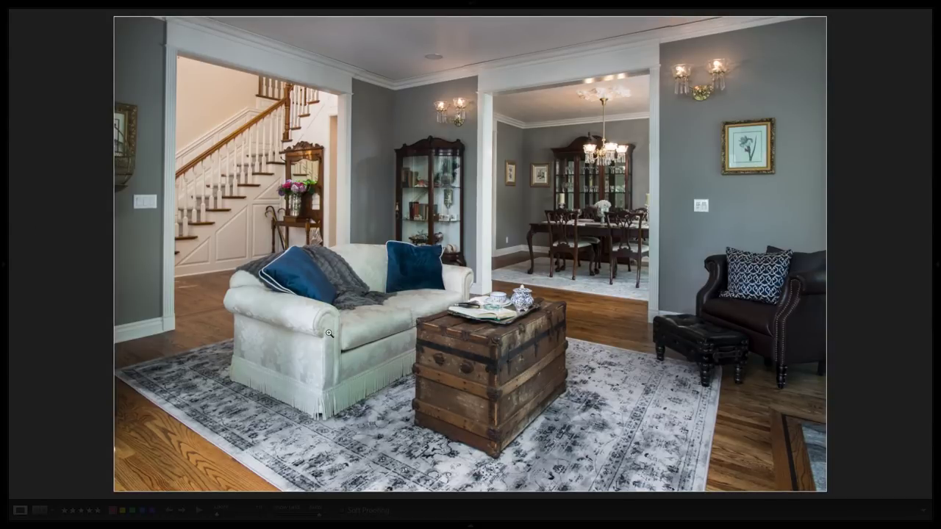
Step: Exit and re-enter the dimmed full-screen view of the living-room photo
key(super+shift+f)
key(l)
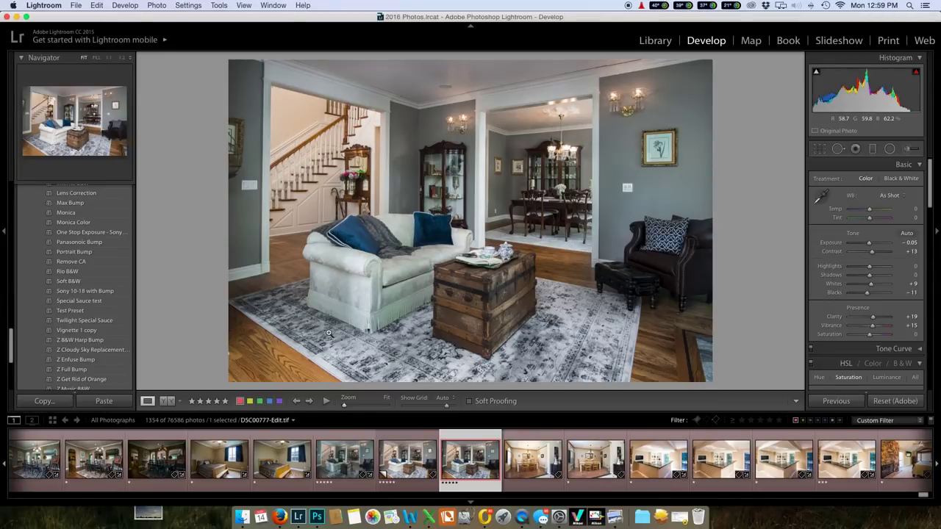
key(super+shift+f)
key(l)
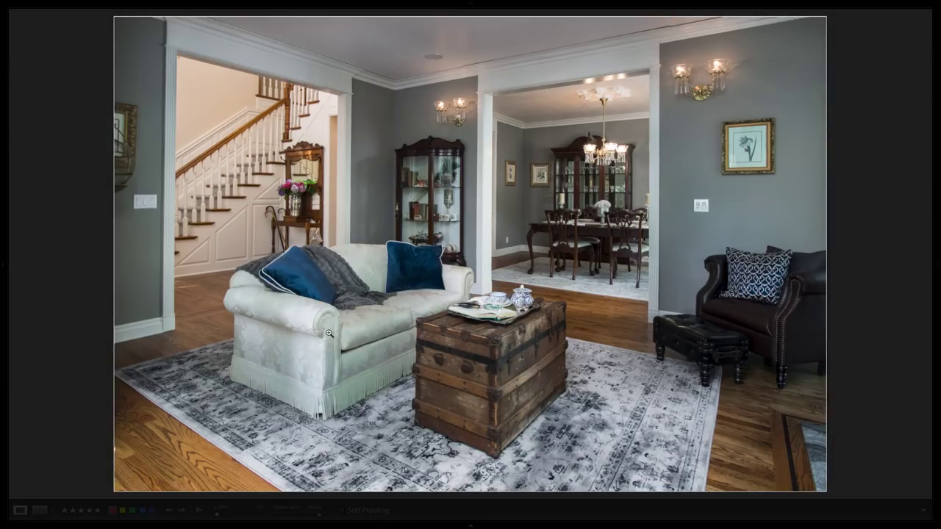
Step: Toggle between the before and after colour of the living-room photo
key(backslash)
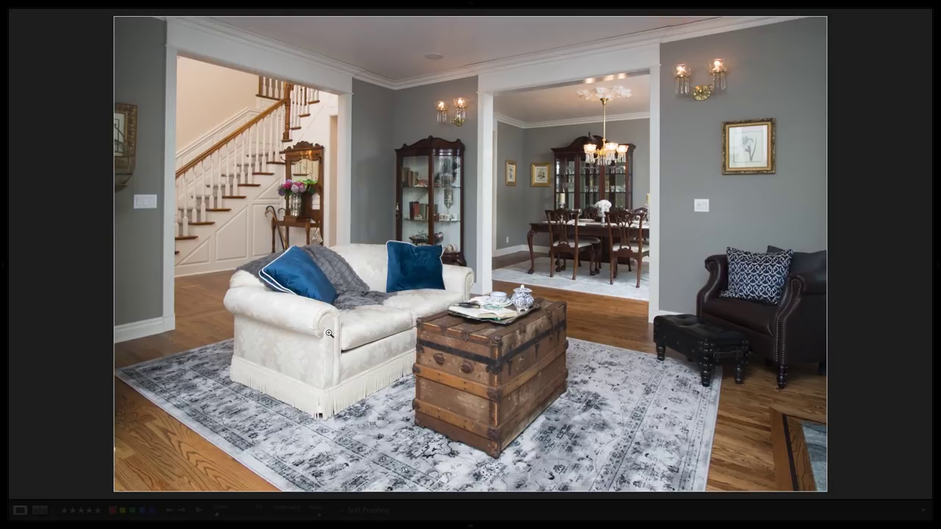
key(backslash)
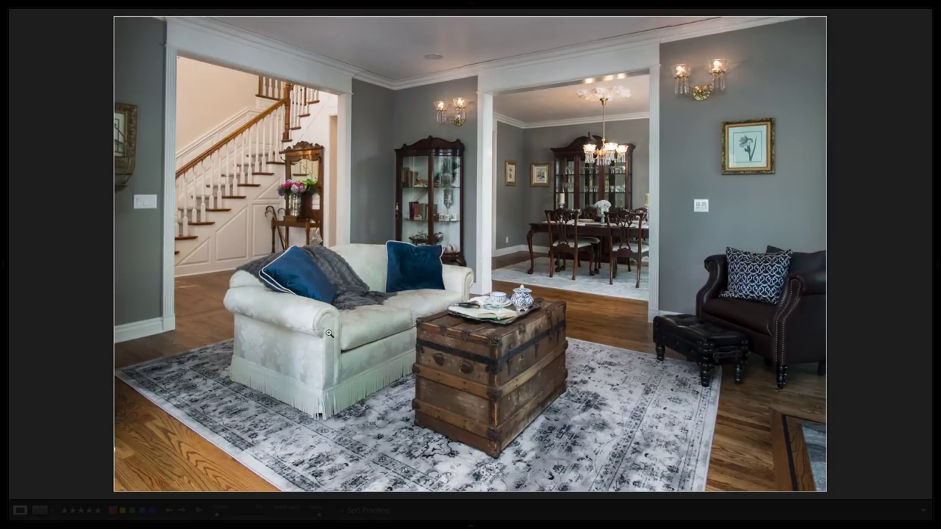
key(backslash)
key(backslash)
Step: Restore the normal Develop layout and open the dining-room photo
key(shift+Tab)
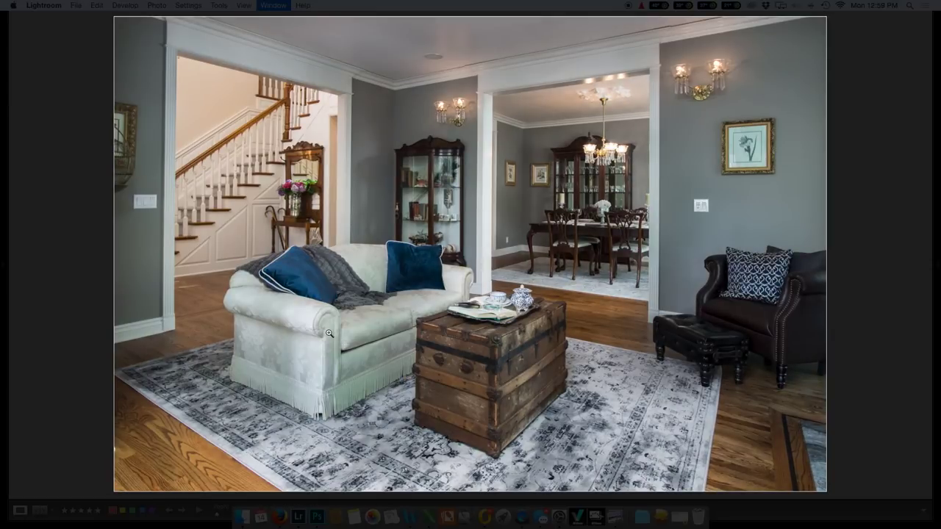
key(l)
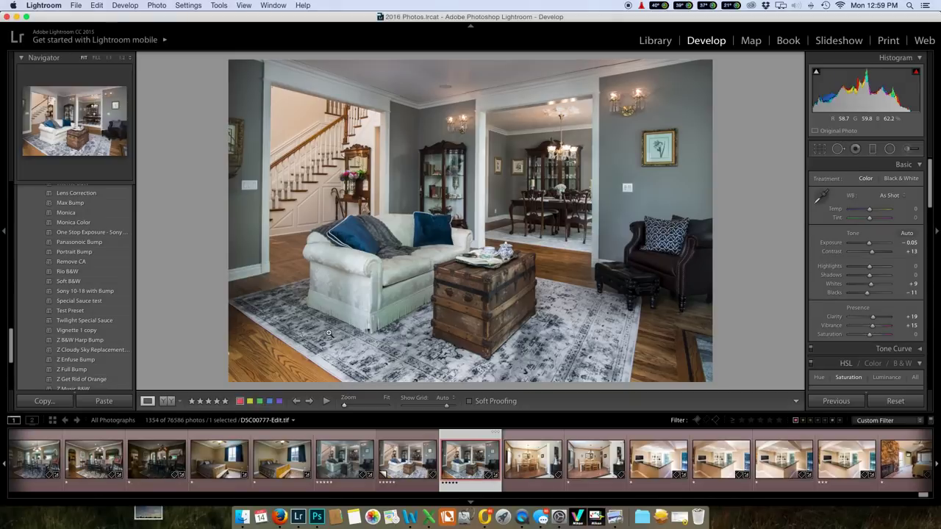
click(533, 457)
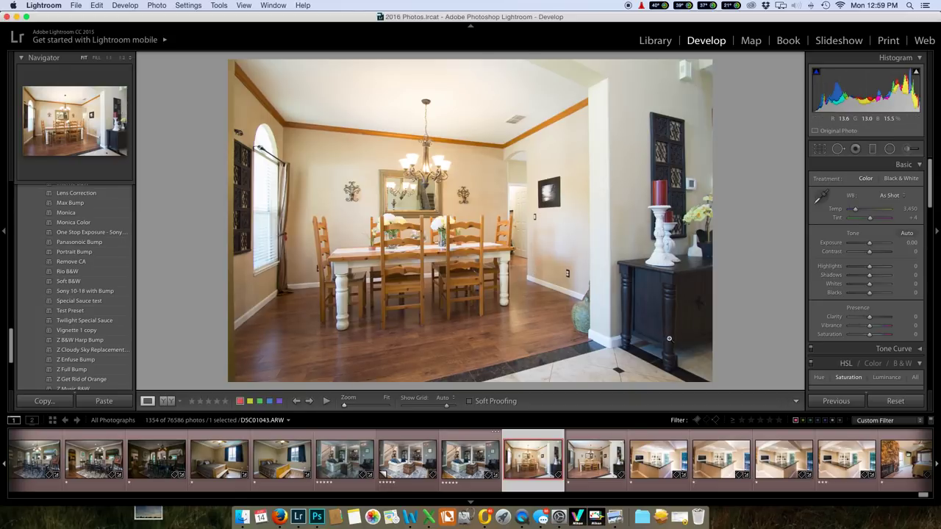
Step: Compare DSC01046 with DSC01043, settle on DSC01043, and pick the White Balance Selector
click(577, 459)
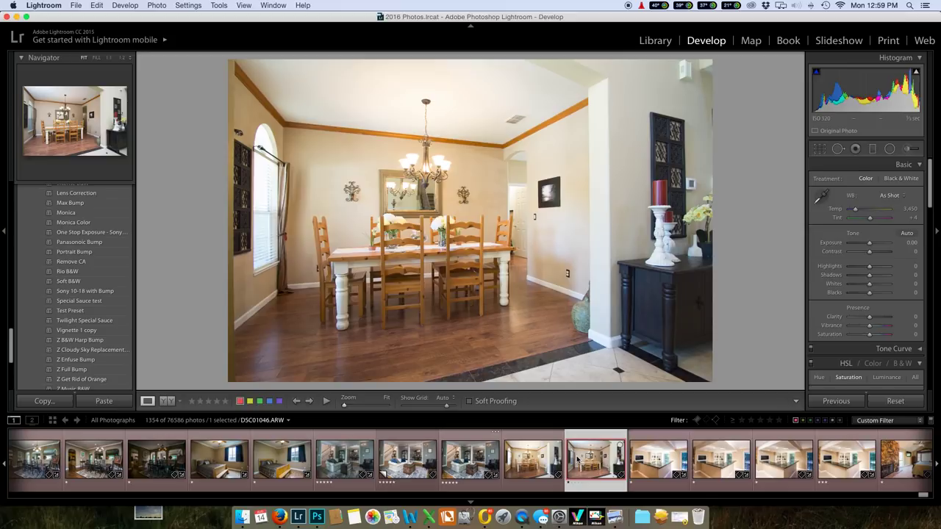
click(551, 463)
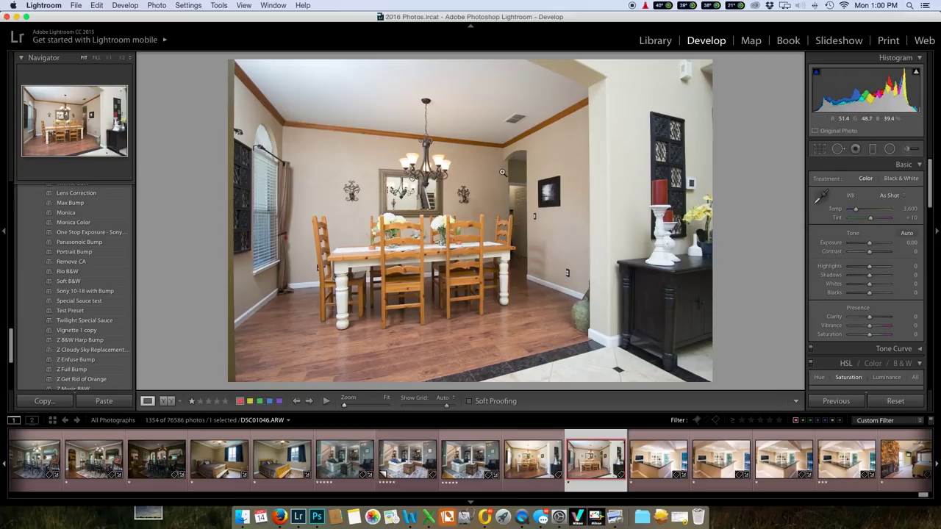
click(534, 474)
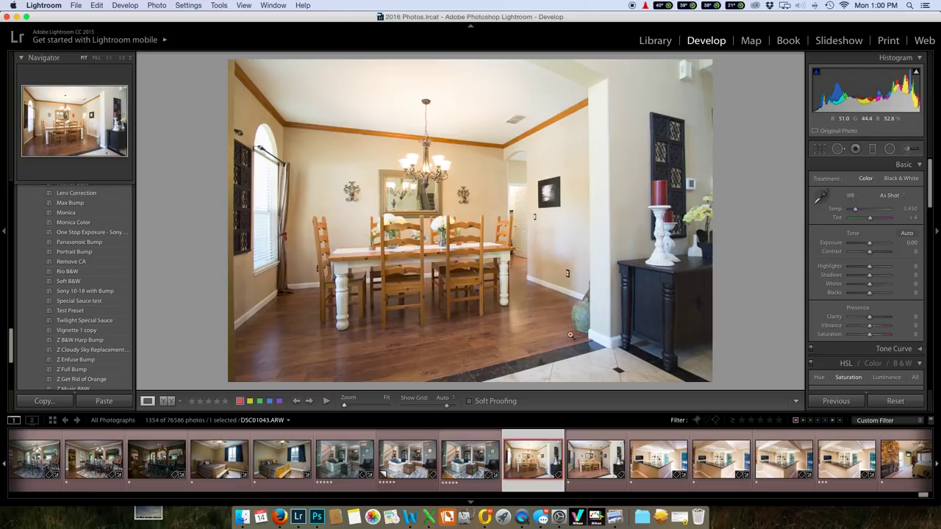
click(591, 463)
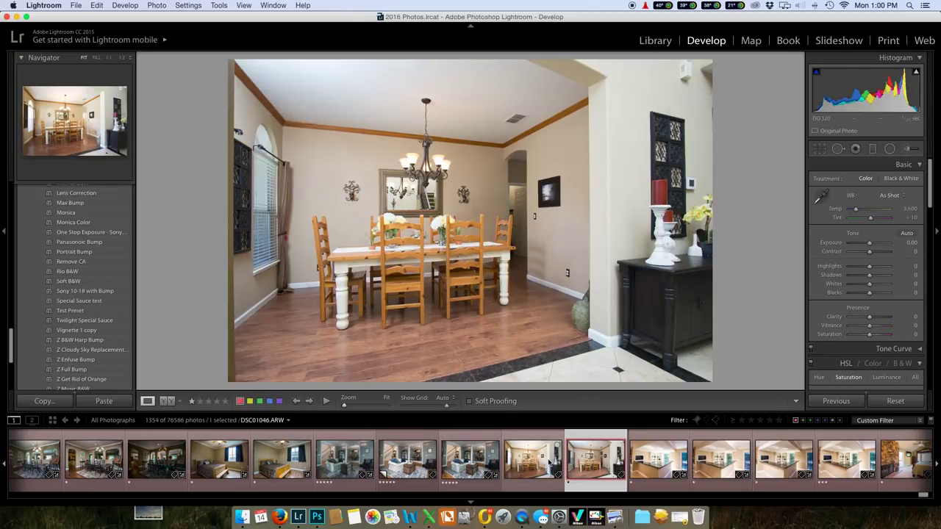
click(548, 462)
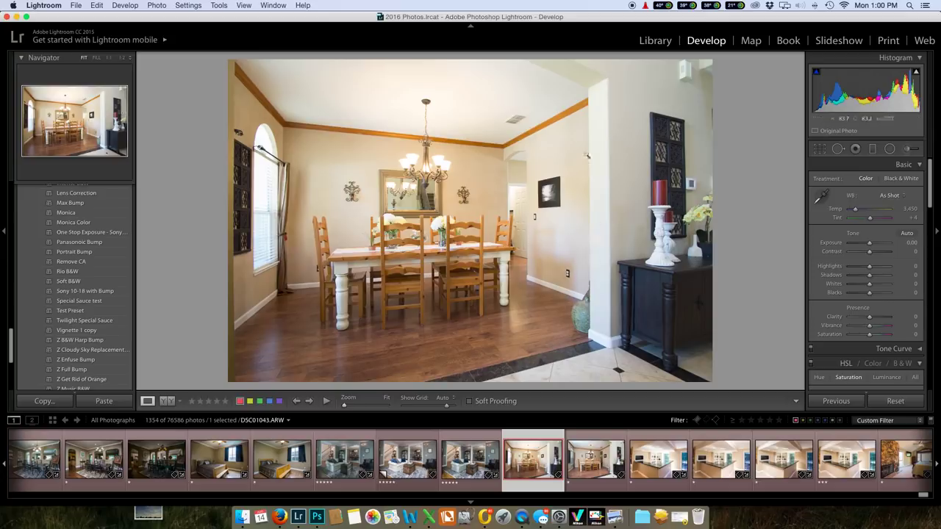
click(820, 196)
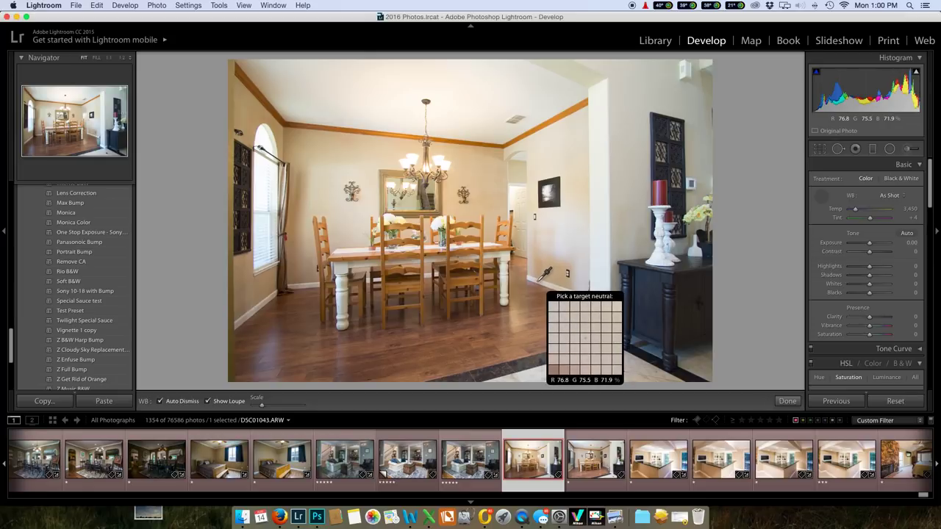
Step: Sample the neutral wall for a custom white balance of Temp 3,100, Tint 0, then return to Loupe view
click(539, 281)
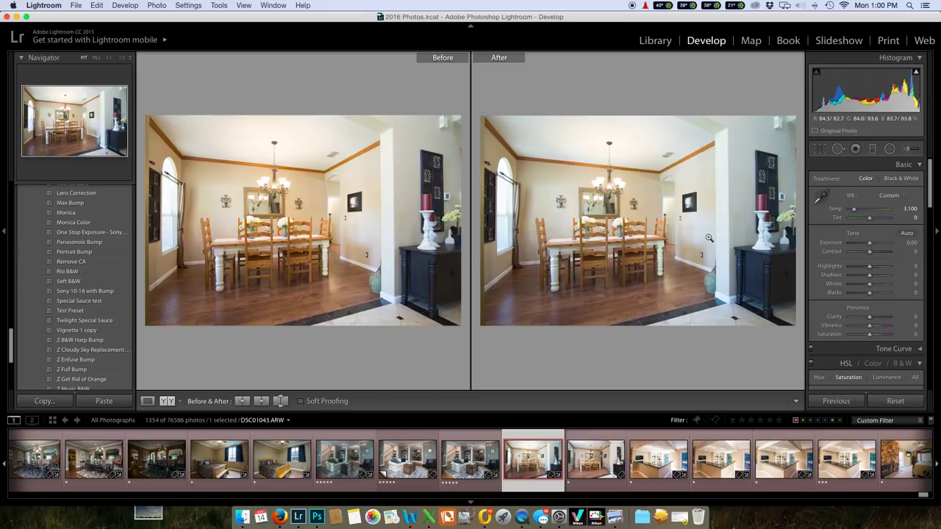
click(147, 401)
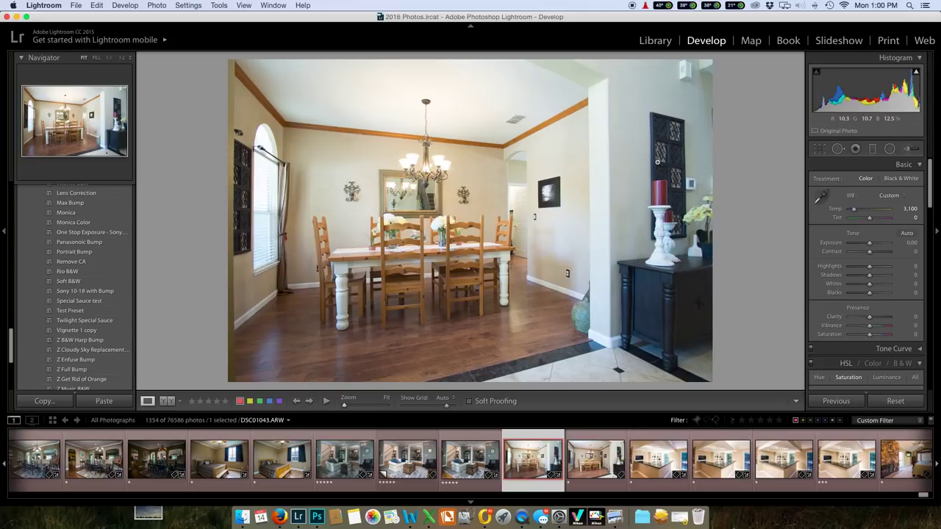
scroll(850, 279, down, 2)
Step: Lower Blue saturation to -61 in the HSL panel
scroll(850, 280, down, 5)
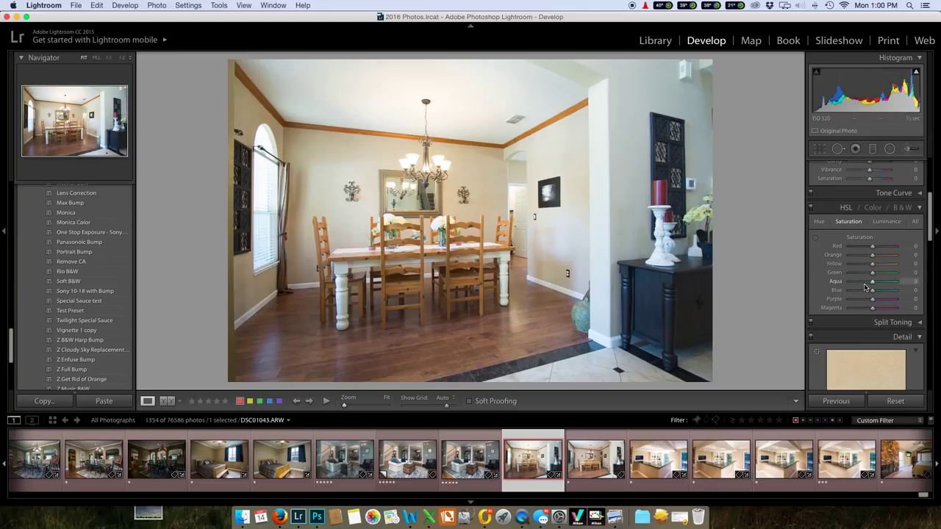
drag(872, 293, 869, 292)
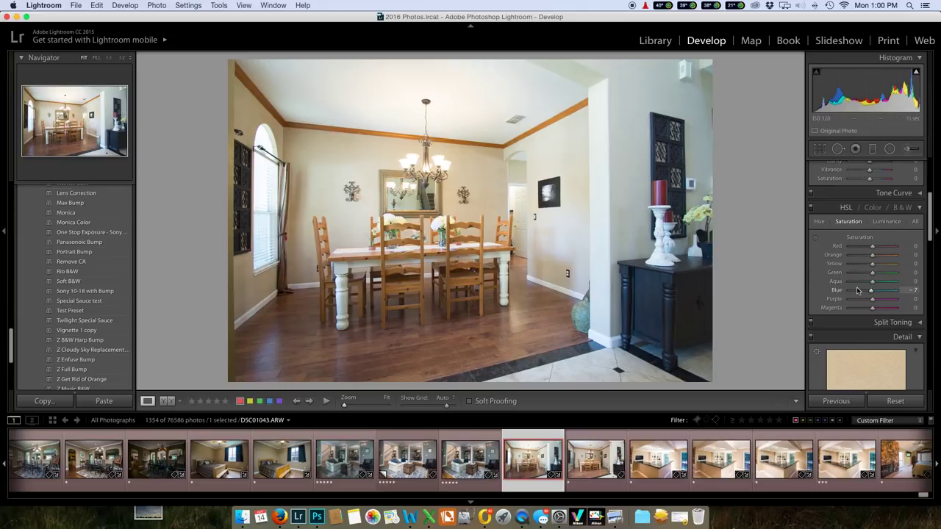
drag(871, 292, 861, 293)
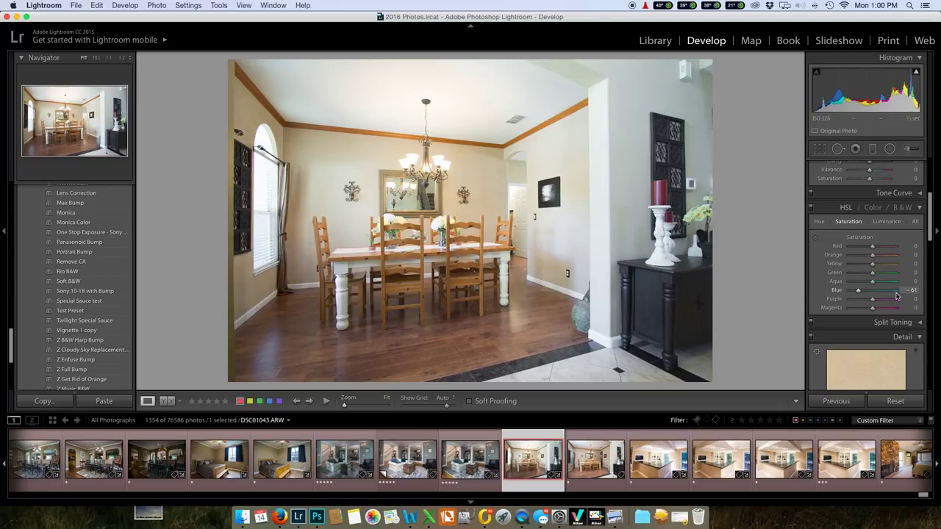
Step: Set Highlights to -95 and Exposure to -0.30, then move on to DSC01046
scroll(900, 293, up, 5)
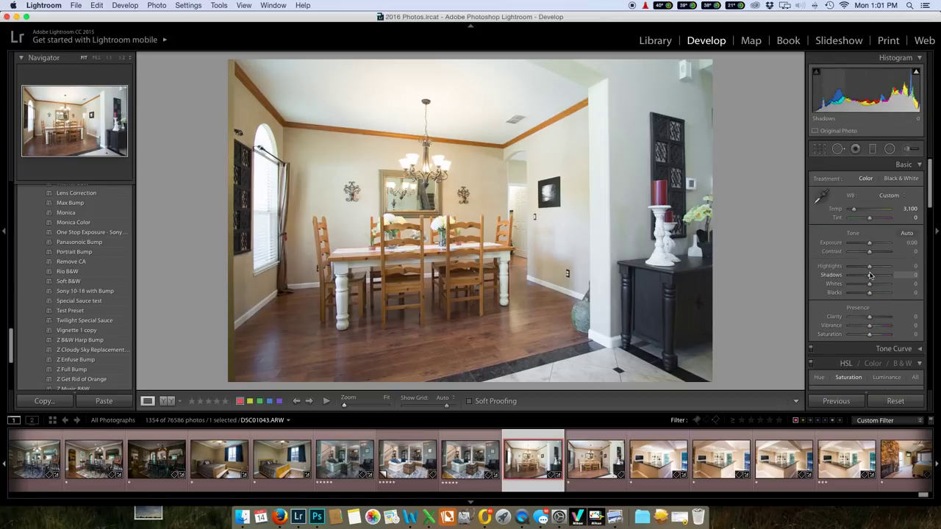
drag(868, 267, 850, 268)
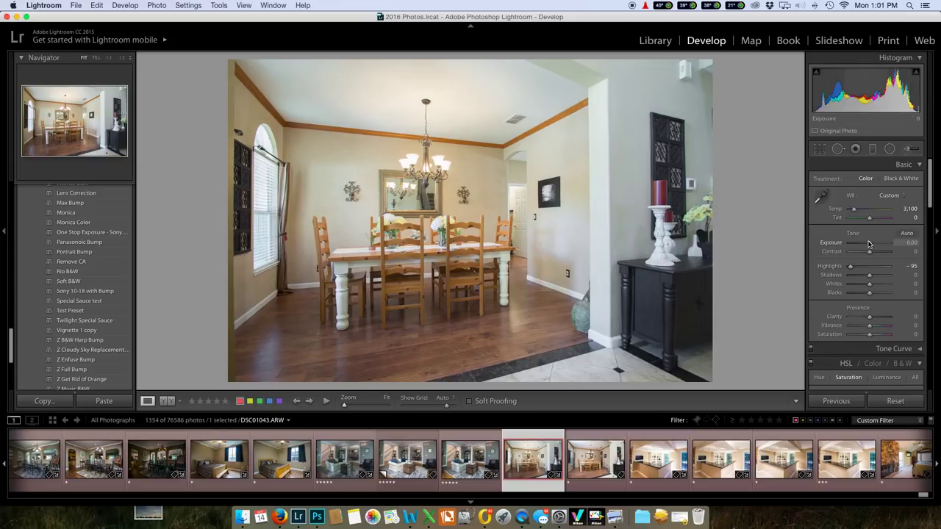
drag(869, 245, 868, 245)
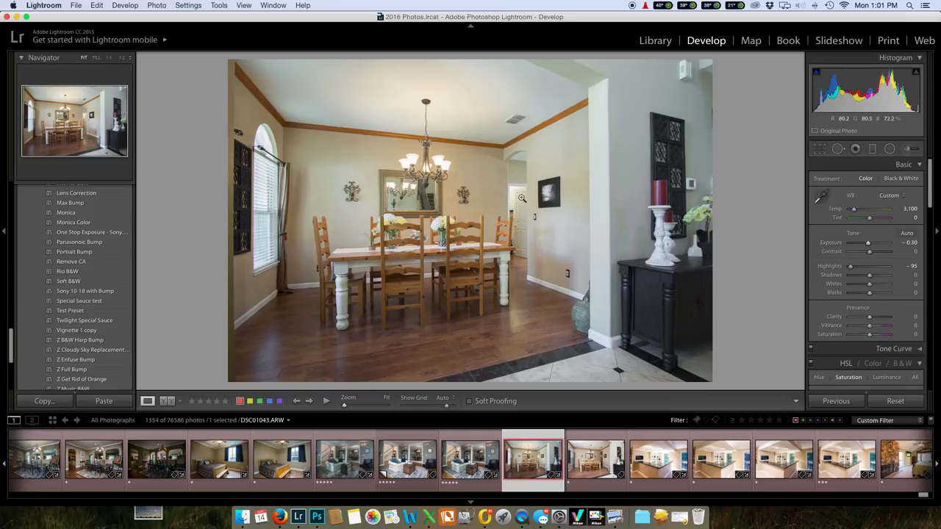
key(Right)
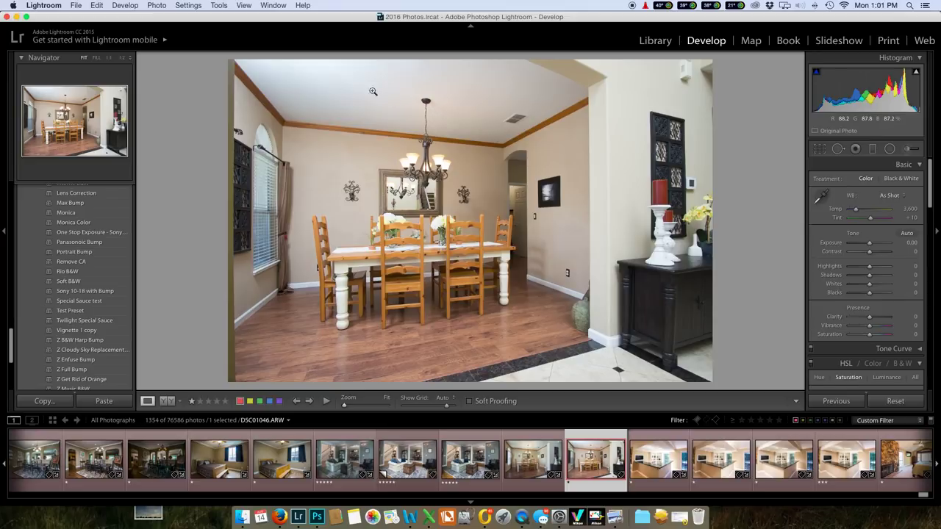
Step: Back on DSC01043, cut HSL saturation to Yellow −55 and Orange −48
click(537, 457)
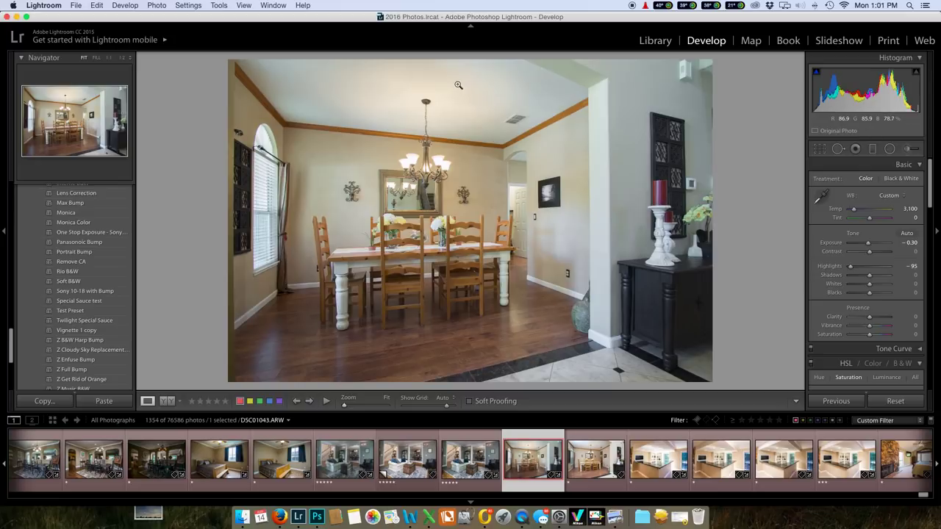
scroll(821, 278, down, 5)
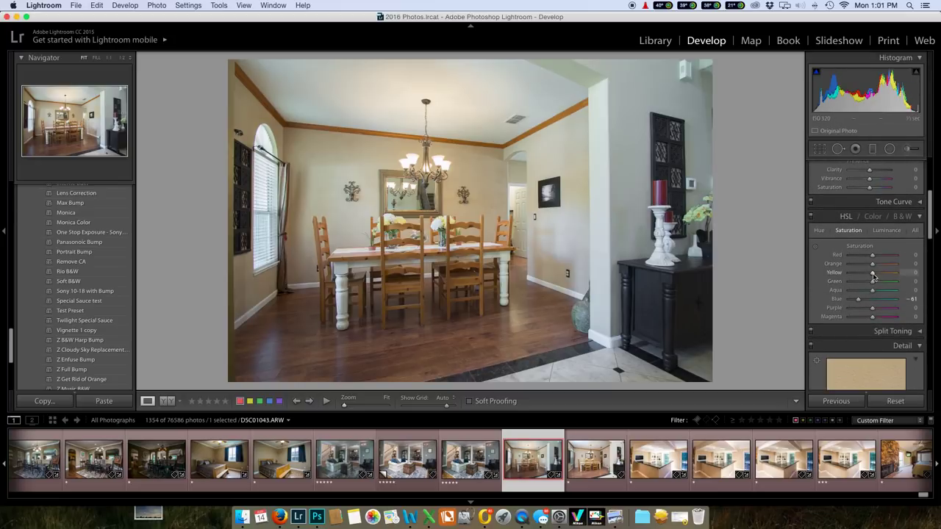
mouse_move(873, 275)
mouse_down()
mouse_move(852, 275)
mouse_move(862, 266)
mouse_up()
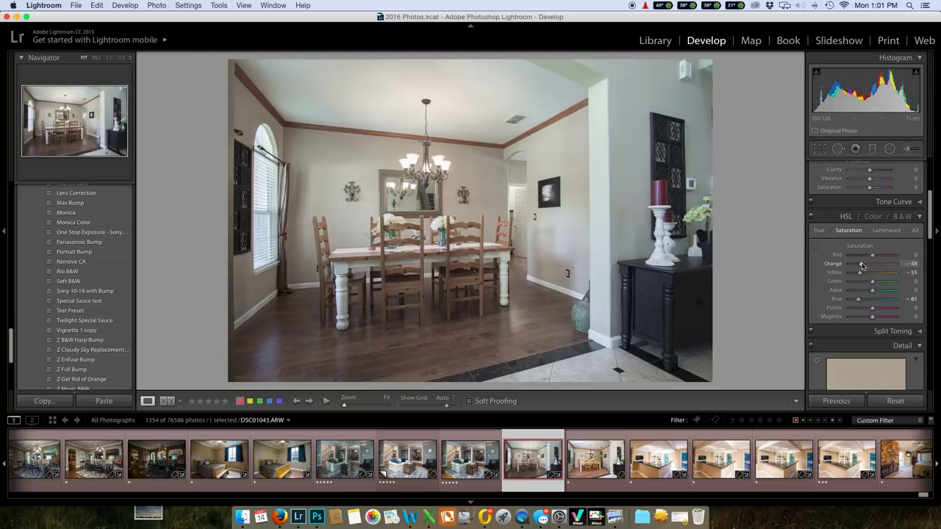
scroll(863, 247, up, 5)
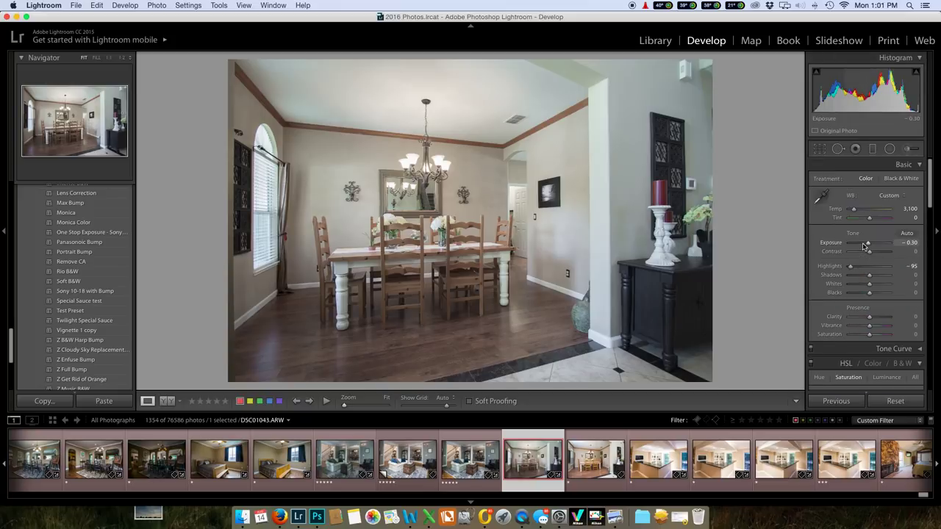
Step: Paint brightening Adjustment Brush strokes across the dining-room ceiling
click(907, 150)
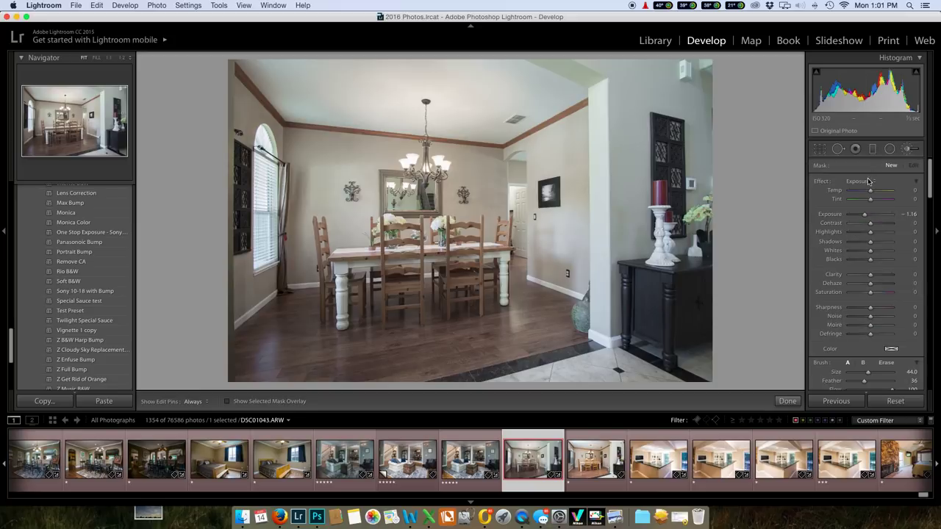
drag(865, 212, 872, 218)
scroll(371, 62, down, 6)
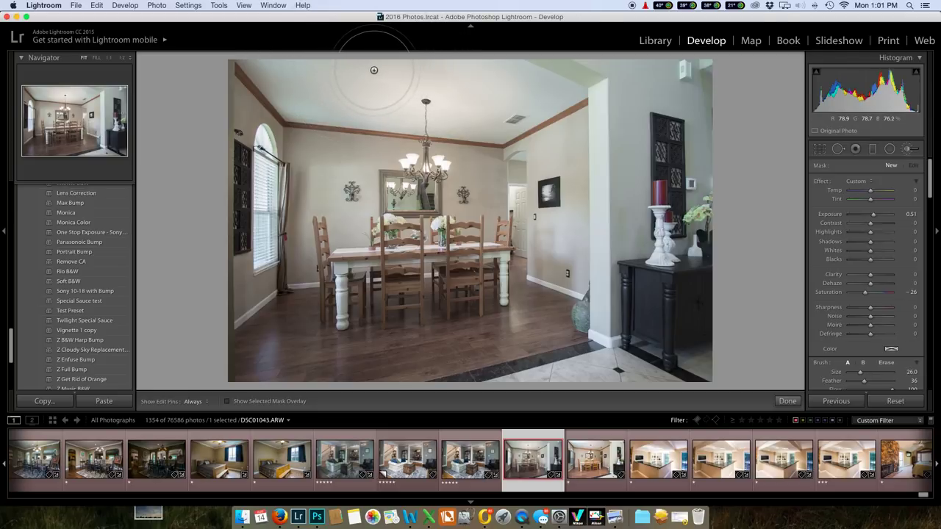
scroll(889, 300, down, 3)
scroll(889, 299, down, 3)
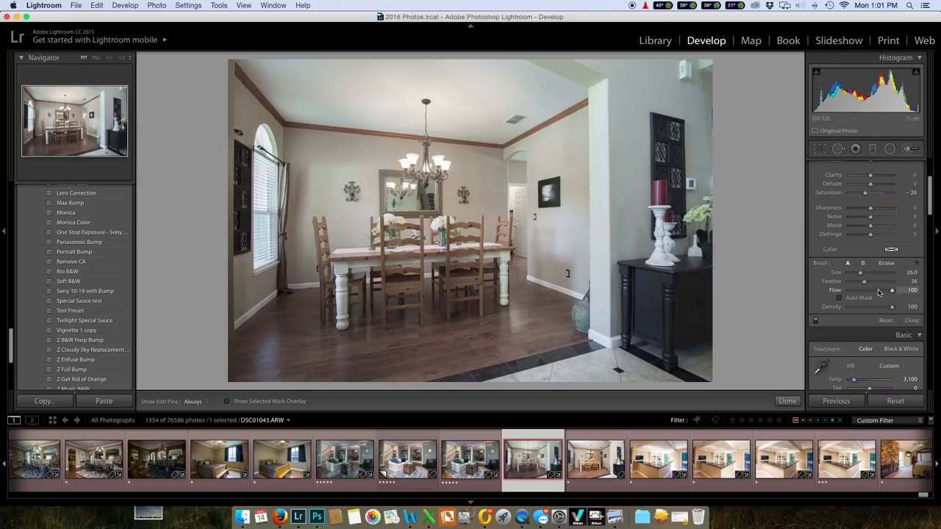
key(h)
mouse_move(435, 67)
mouse_down()
mouse_move(547, 76)
mouse_move(571, 96)
mouse_move(515, 76)
mouse_move(489, 109)
mouse_move(381, 98)
mouse_move(301, 74)
mouse_up()
key(h)
mouse_move(415, 114)
mouse_down()
mouse_move(441, 95)
mouse_move(428, 94)
mouse_move(525, 103)
mouse_up()
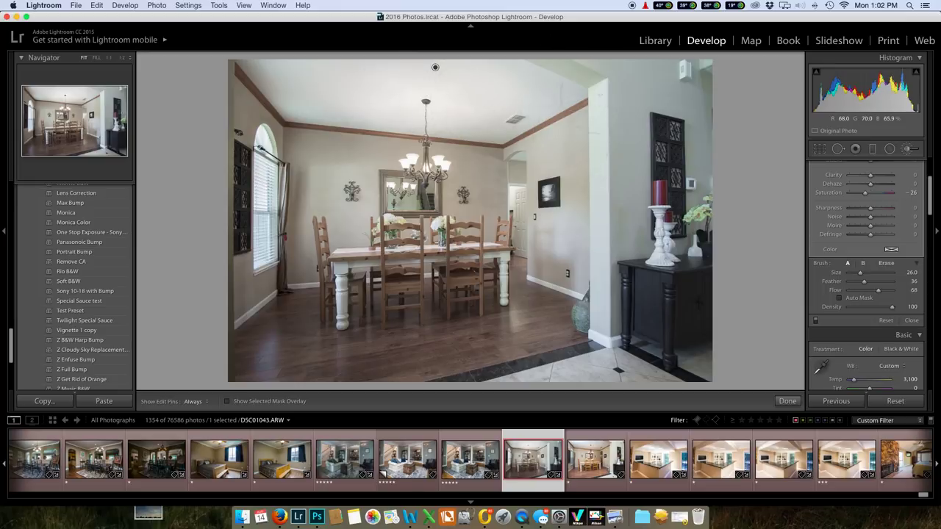
scroll(886, 265, up, 3)
Step: Warm DSC01043's white balance to Temp 3,450, then advance to DSC01046
click(910, 149)
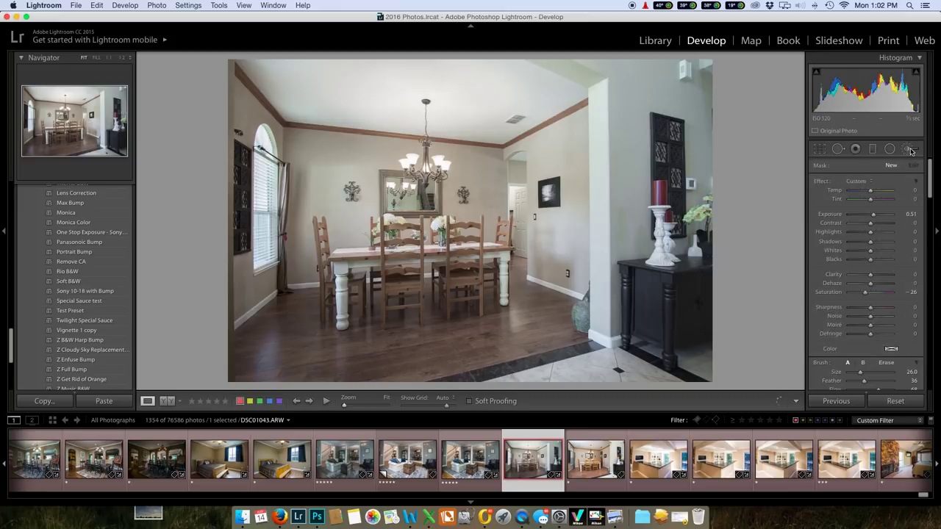
drag(853, 211, 856, 213)
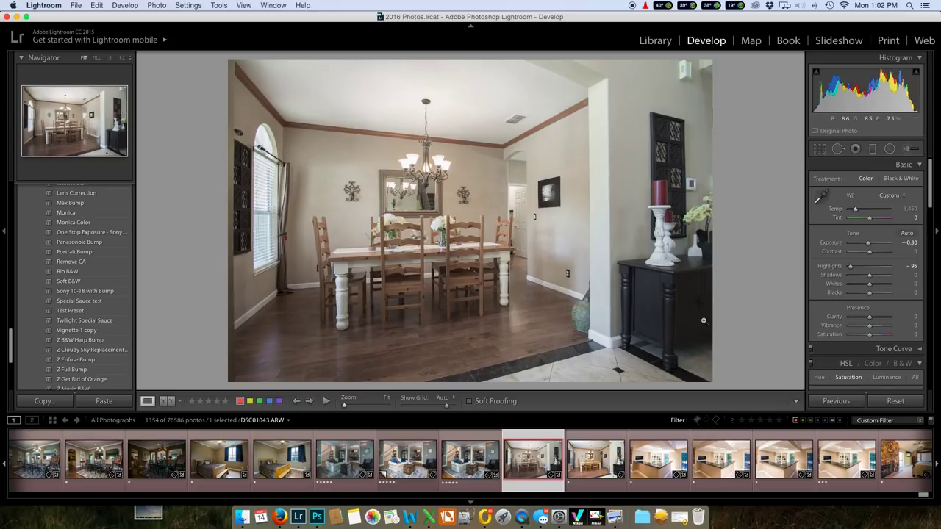
key(Right)
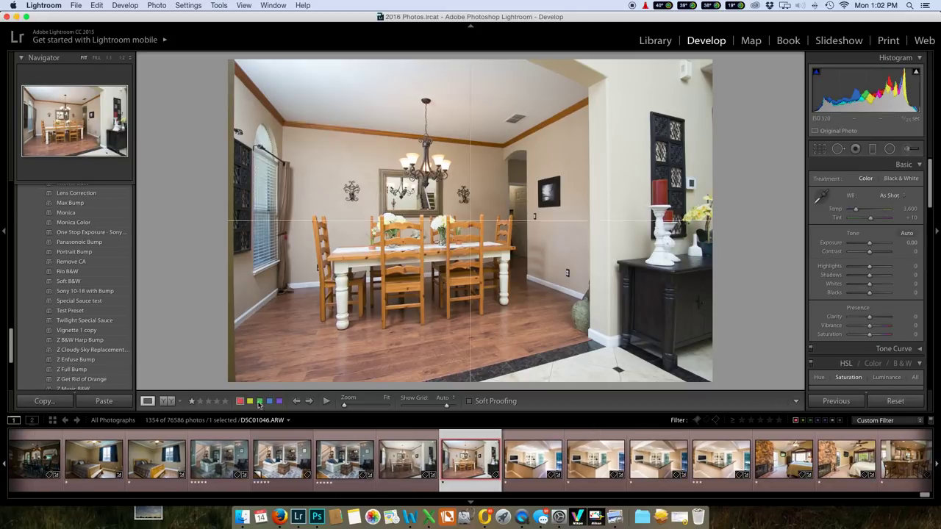
Step: Apply ZZ Full Bump to DSC01046, set Exposure to −0.30, then return to DSC01043
scroll(73, 344, down, 5)
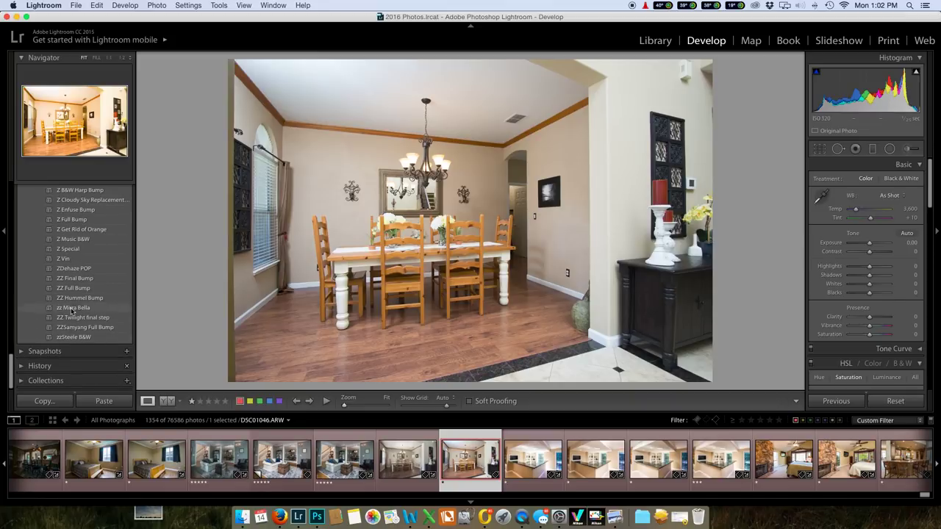
click(74, 290)
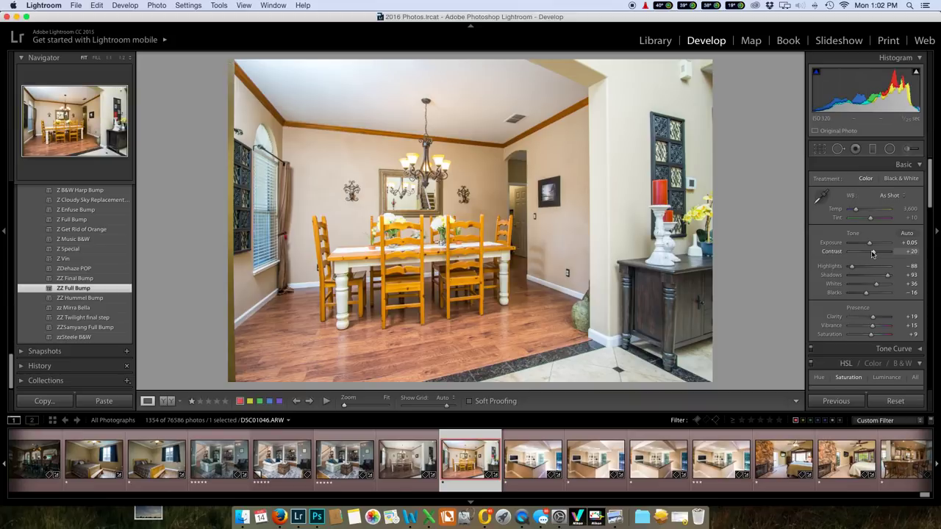
drag(872, 248, 870, 247)
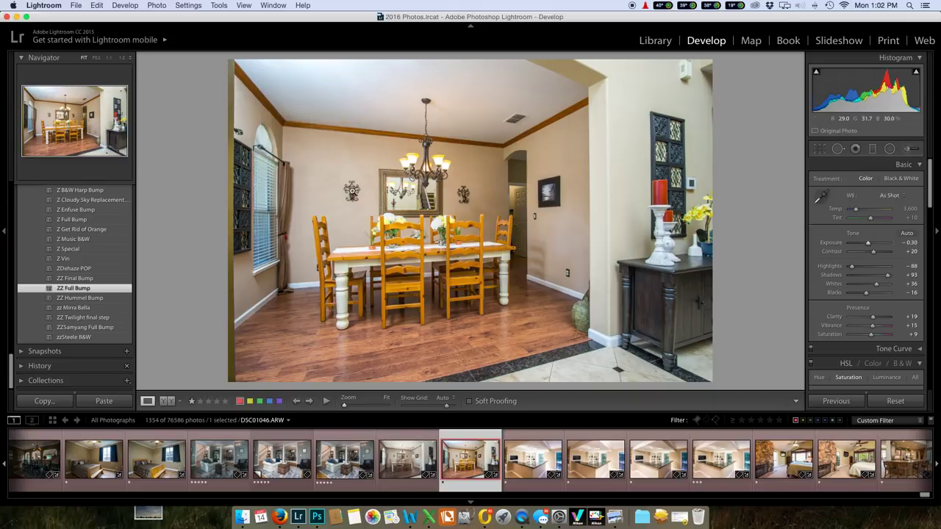
key(Right)
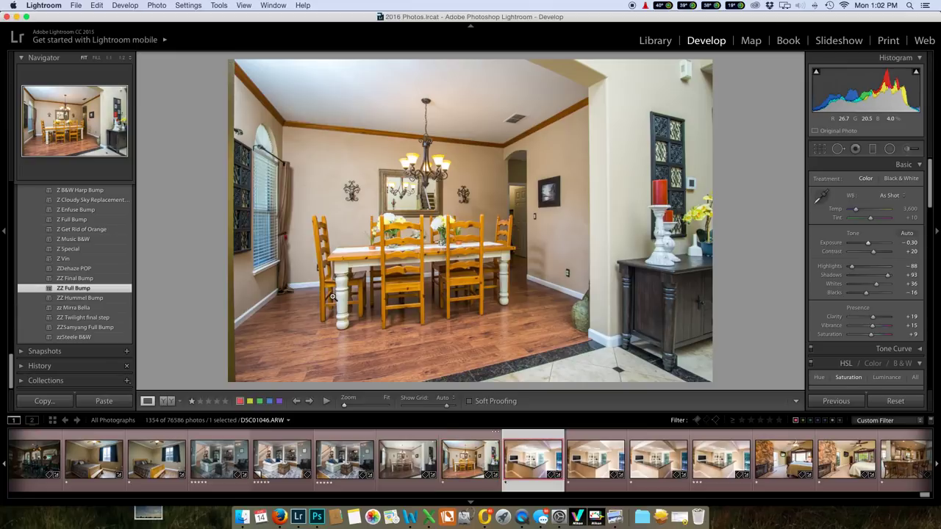
key(Left)
key(Left)
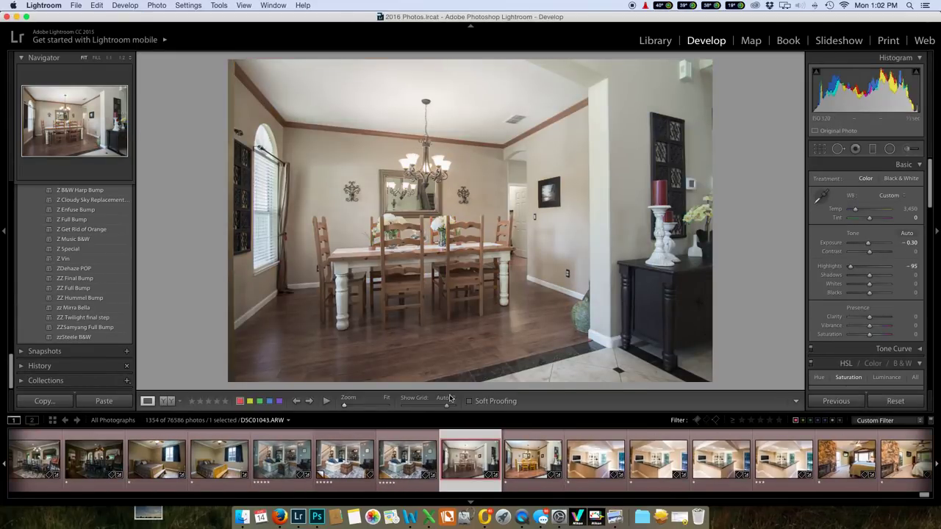
Step: Select both dining-room brackets and use Edit In > Open as Layers in Photoshop
click(528, 479)
super+click(528, 482)
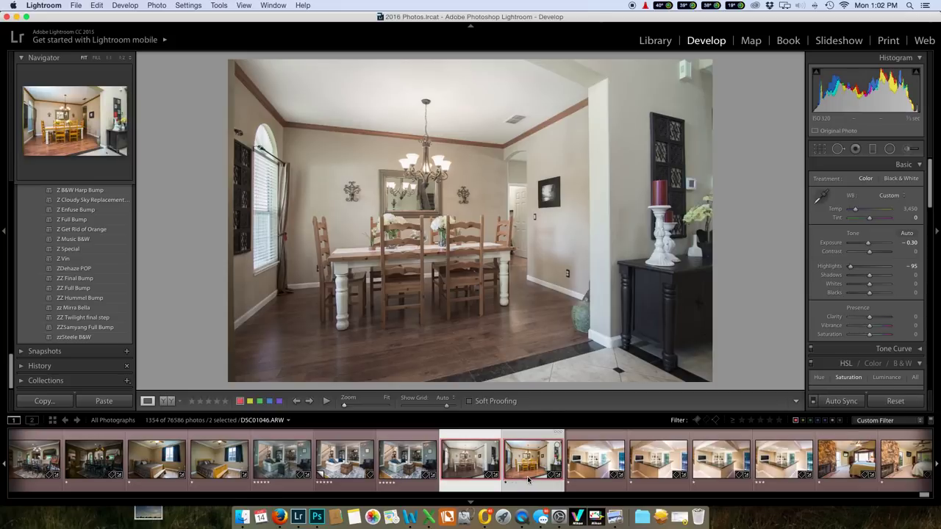
right_click(466, 206)
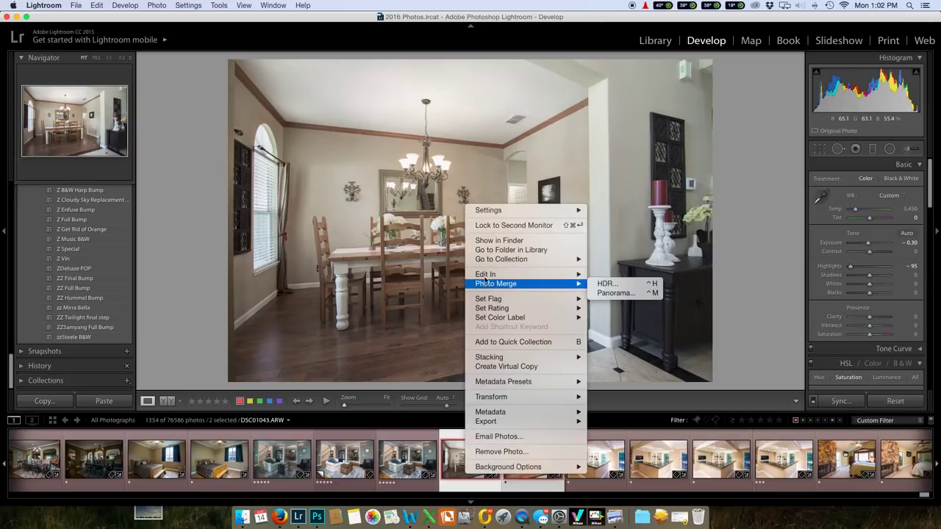
mouse_move(550, 299)
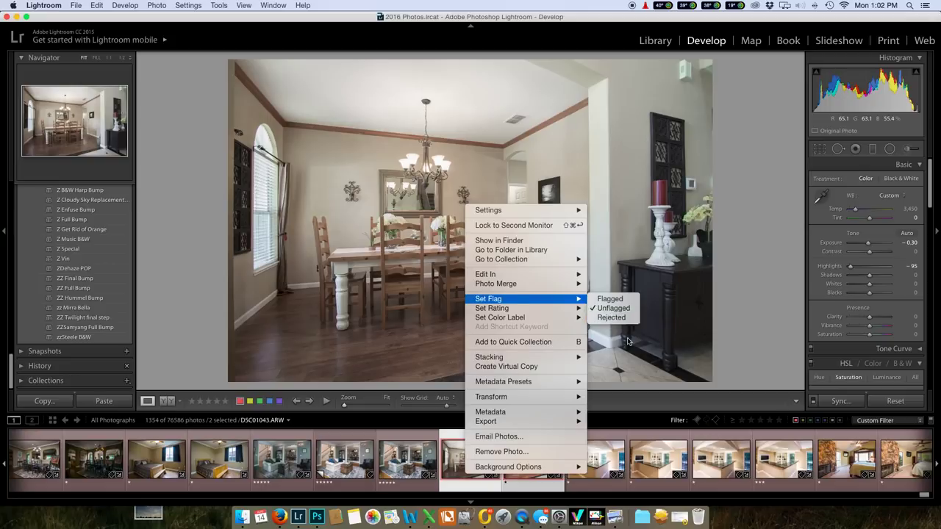
mouse_move(556, 275)
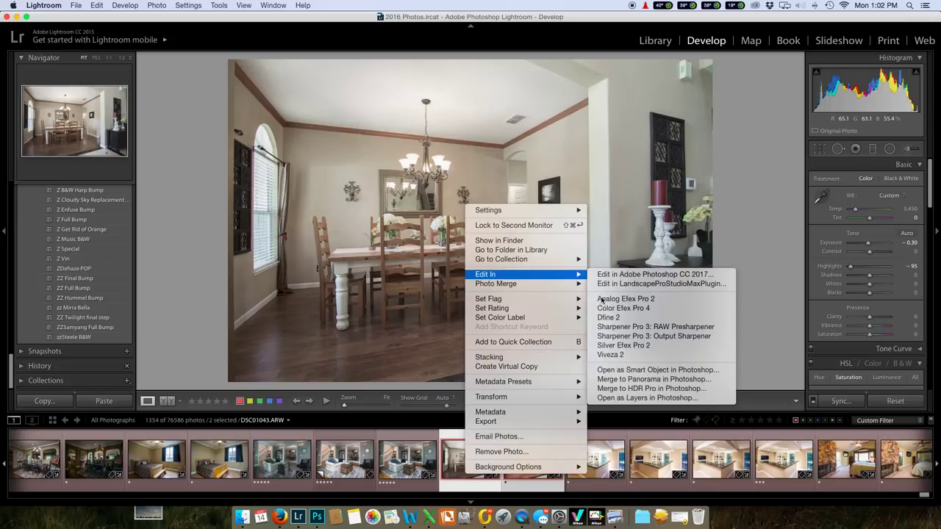
click(621, 400)
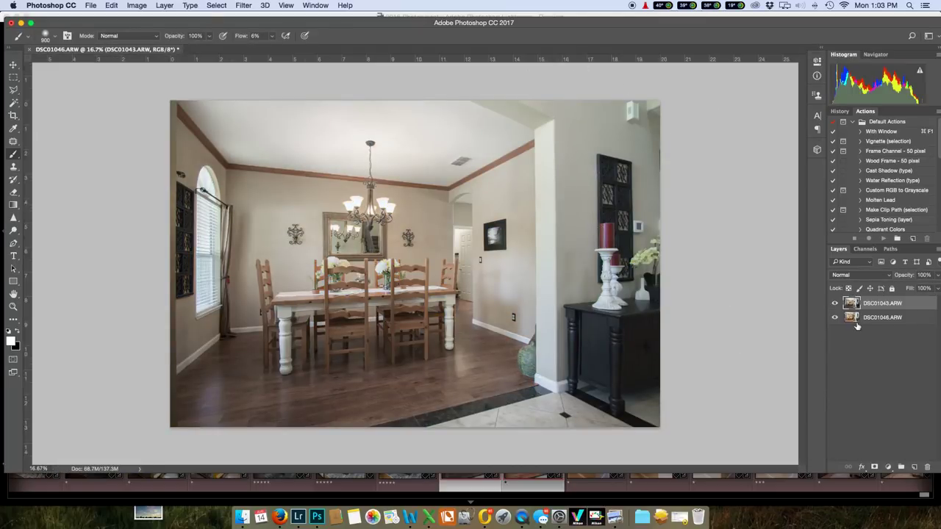
Step: Select both the DSC01043.ARW and DSC01046.ARW layers together
click(869, 320)
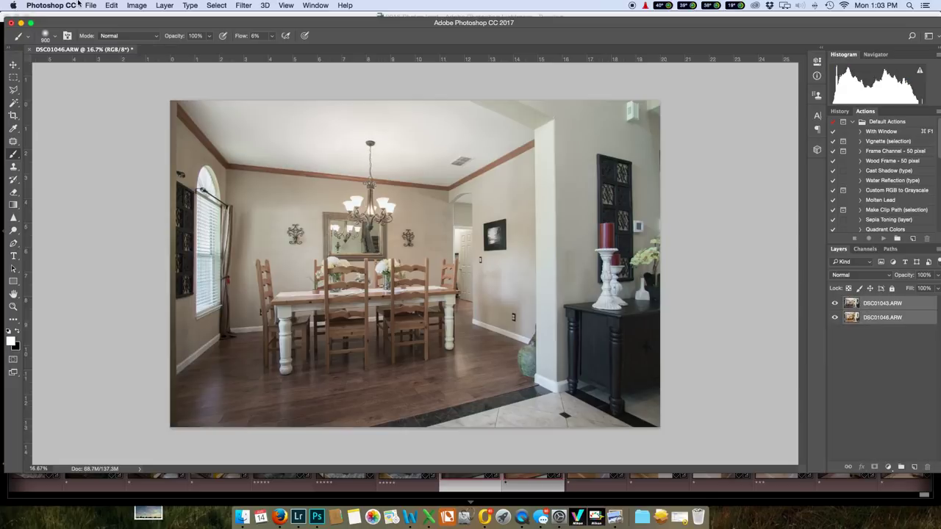
Step: Auto-Align the DSC01043.ARW and DSC01046.ARW layers using Auto projection
click(111, 5)
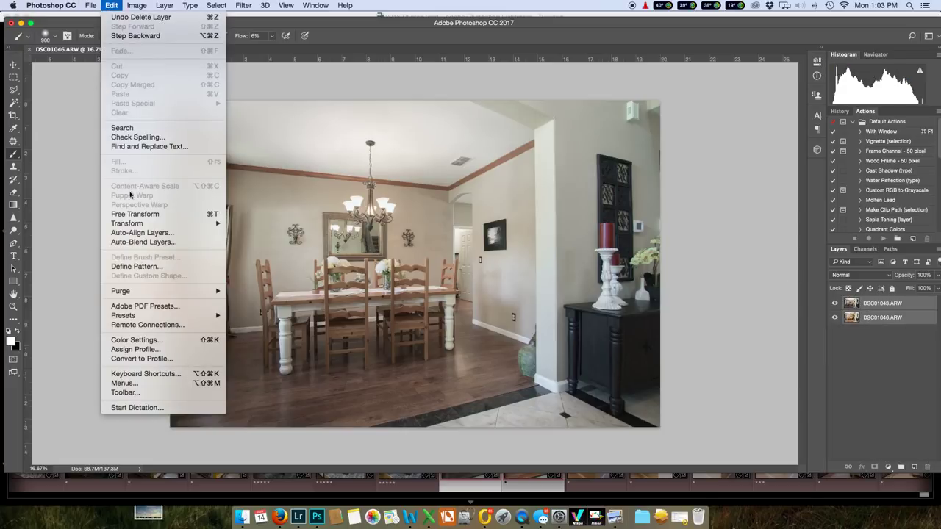
click(130, 233)
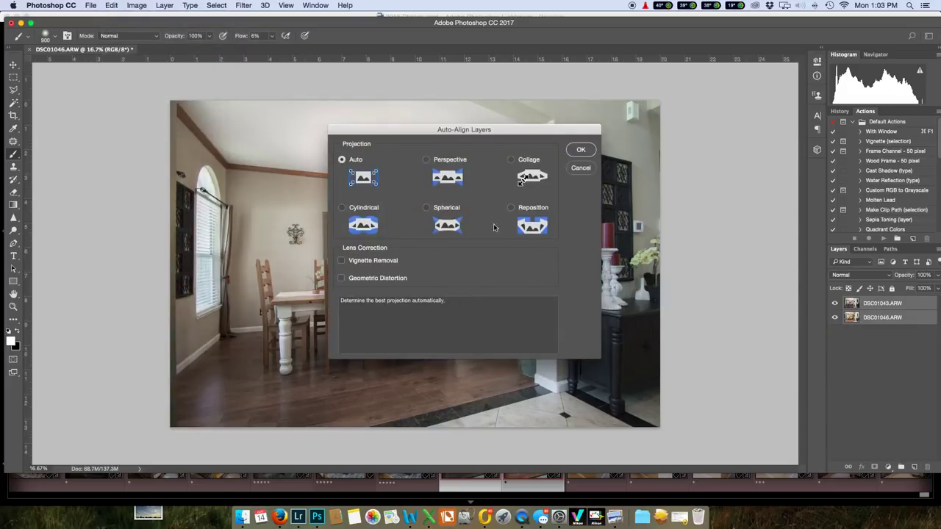
click(580, 151)
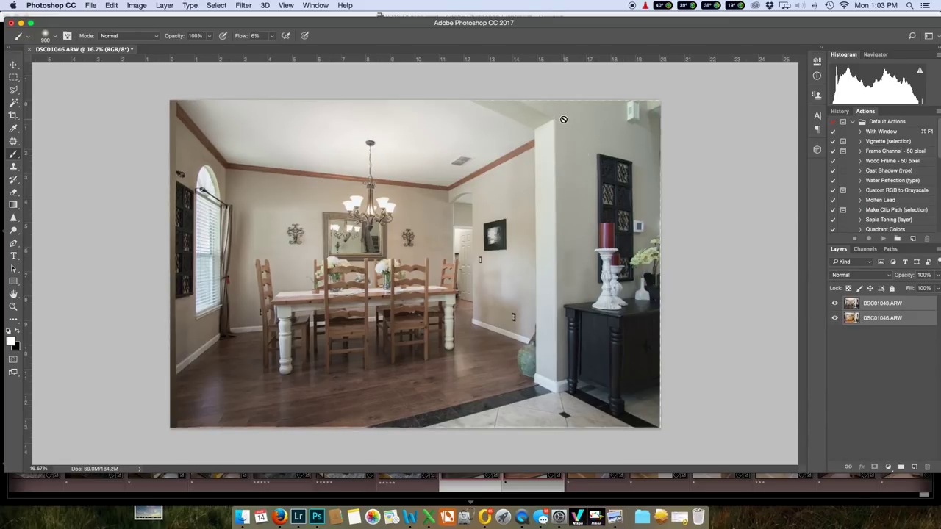
key(super+equal)
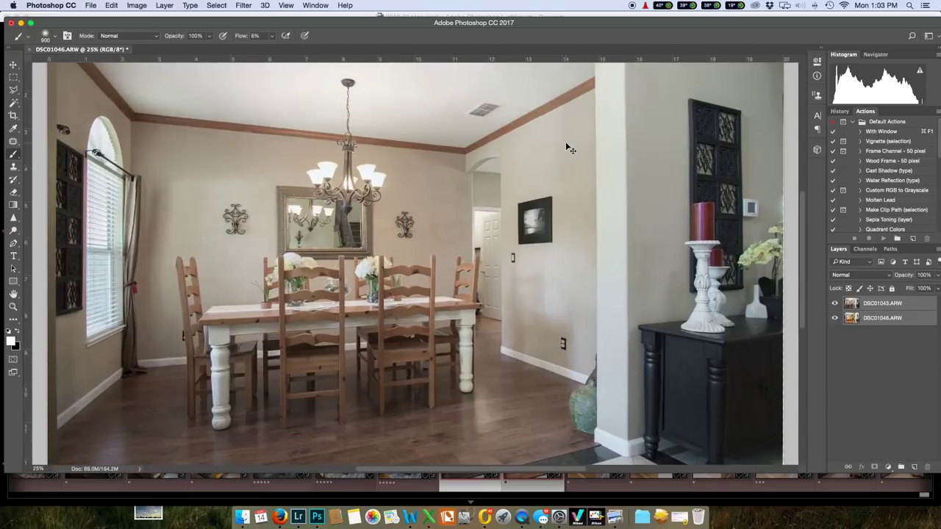
Step: Inspect the aligned image edges, zoom out, and select the DSC01043.ARW layer
scroll(229, 161, up, 5)
scroll(229, 161, right, 8)
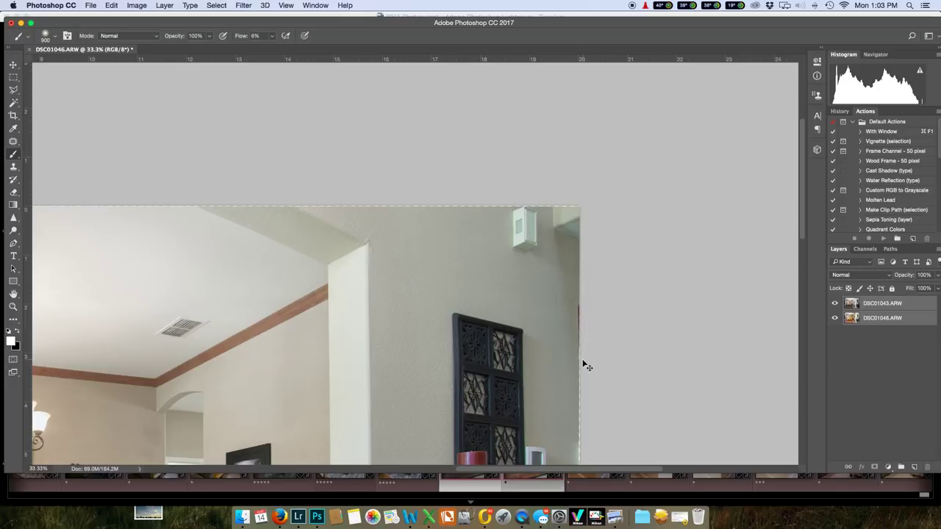
key(super+minus)
key(super+minus)
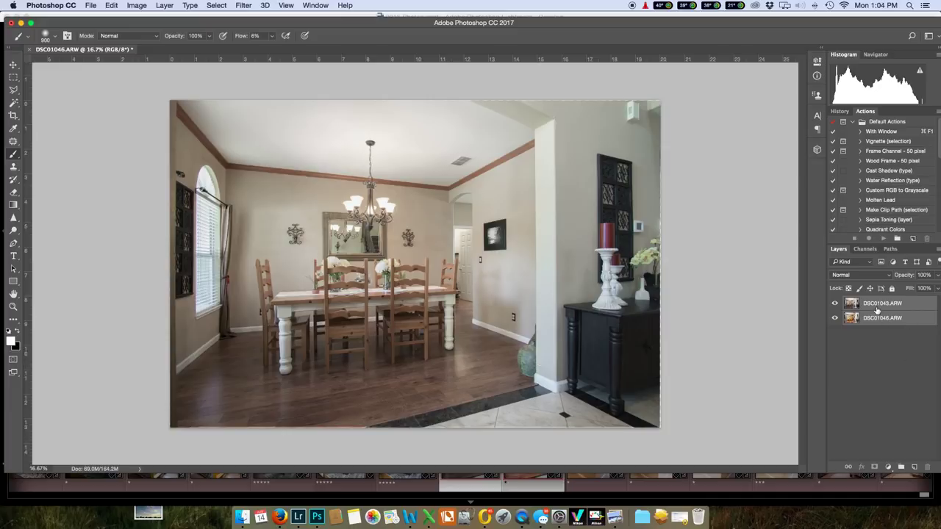
click(876, 305)
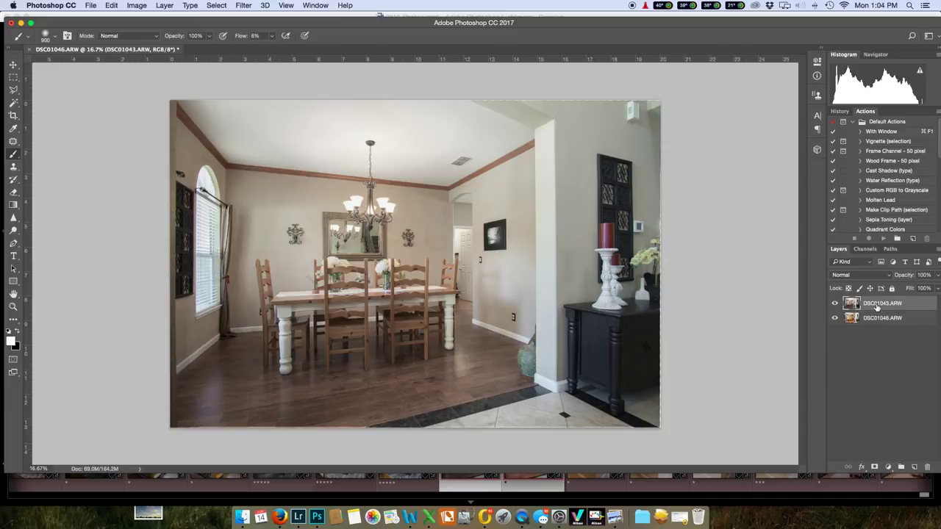
Step: Give DSC01043.ARW a black layer mask and paint white over the top-right ceiling
alt+click(874, 467)
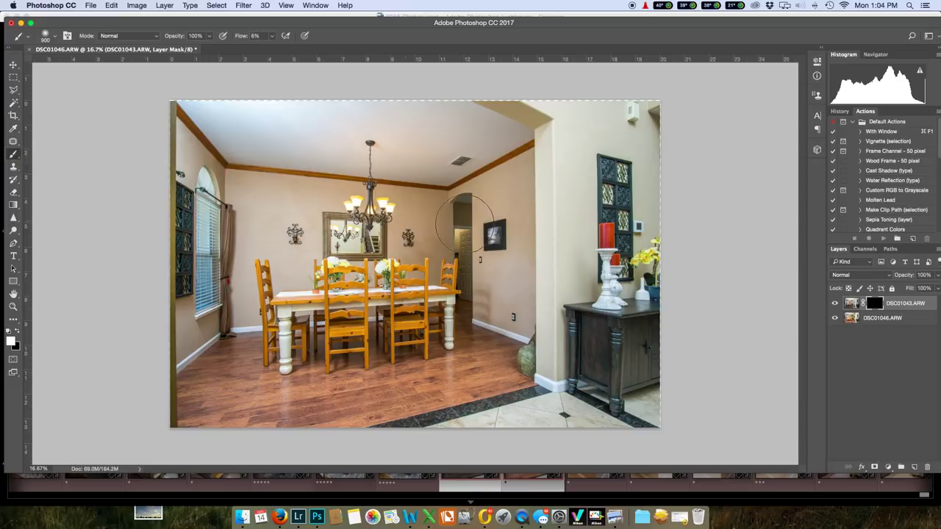
key(bracketright)
key(bracketright)
key(bracketright)
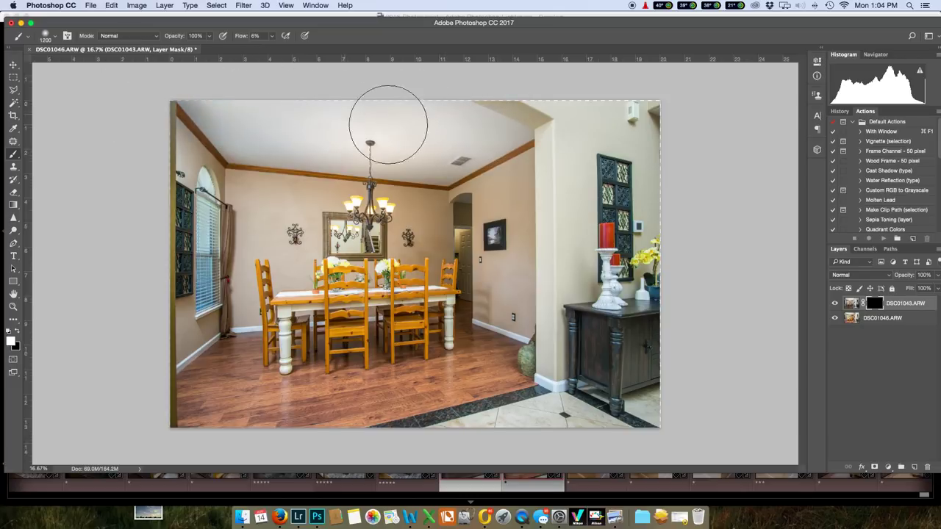
drag(512, 131, 347, 120)
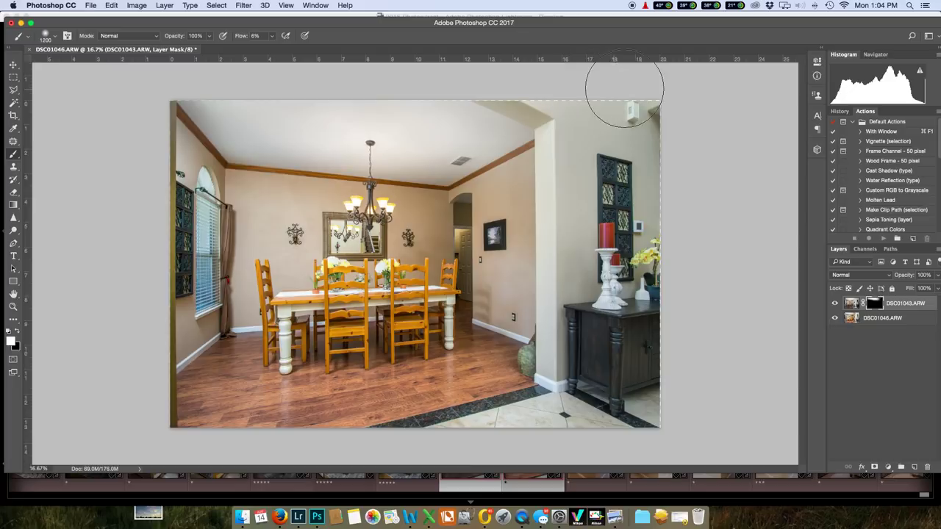
key(super+equal)
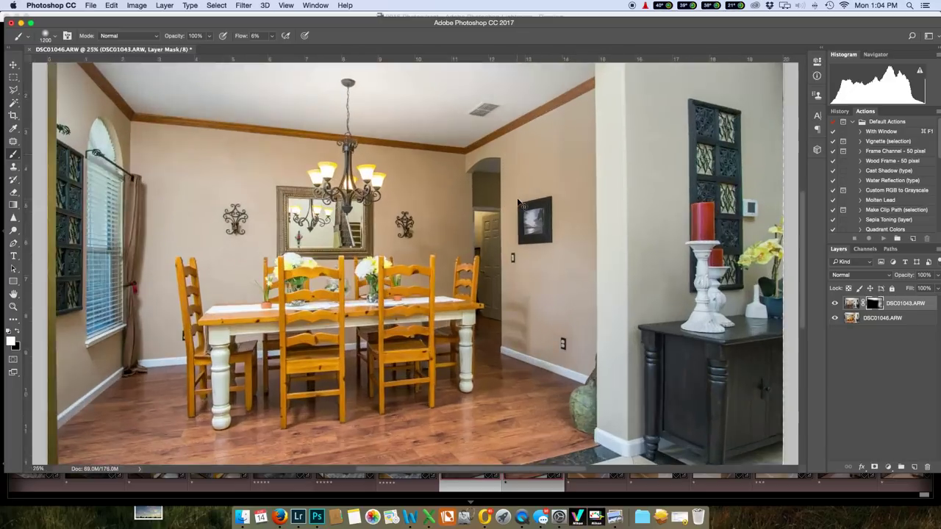
Step: With a smaller brush, paint the mask along the doorway arch and door frame top
key(super+equal)
key(bracketleft)
key(bracketleft)
key(bracketleft)
key(bracketleft)
key(bracketleft)
key(bracketleft)
key(bracketleft)
key(bracketleft)
key(bracketleft)
mouse_move(511, 146)
mouse_down()
mouse_move(510, 209)
mouse_move(513, 129)
mouse_move(506, 170)
mouse_move(501, 163)
mouse_move(507, 148)
mouse_move(512, 390)
mouse_move(503, 235)
mouse_move(502, 246)
mouse_move(519, 171)
mouse_up()
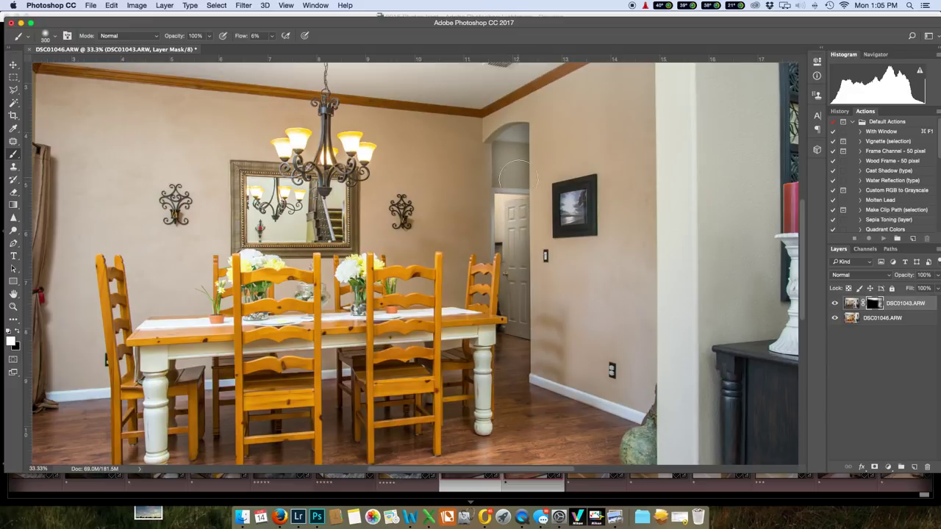
mouse_move(516, 312)
mouse_down()
mouse_move(516, 294)
mouse_move(512, 346)
mouse_move(519, 266)
mouse_up()
mouse_move(520, 214)
mouse_down()
mouse_move(501, 200)
mouse_move(507, 220)
mouse_up()
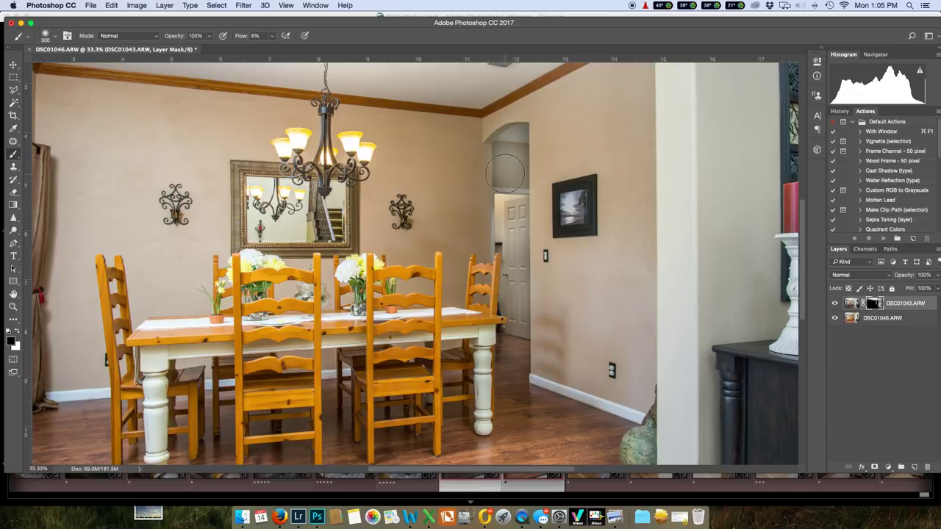
key(x)
drag(500, 169, 517, 173)
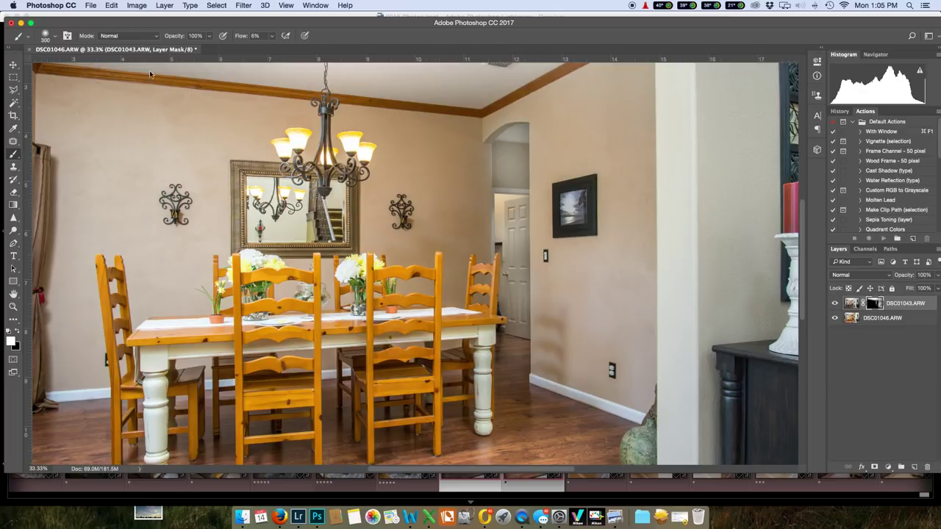
Step: Lasso a narrow strip along the arch's left edge and set black for brushing
click(14, 89)
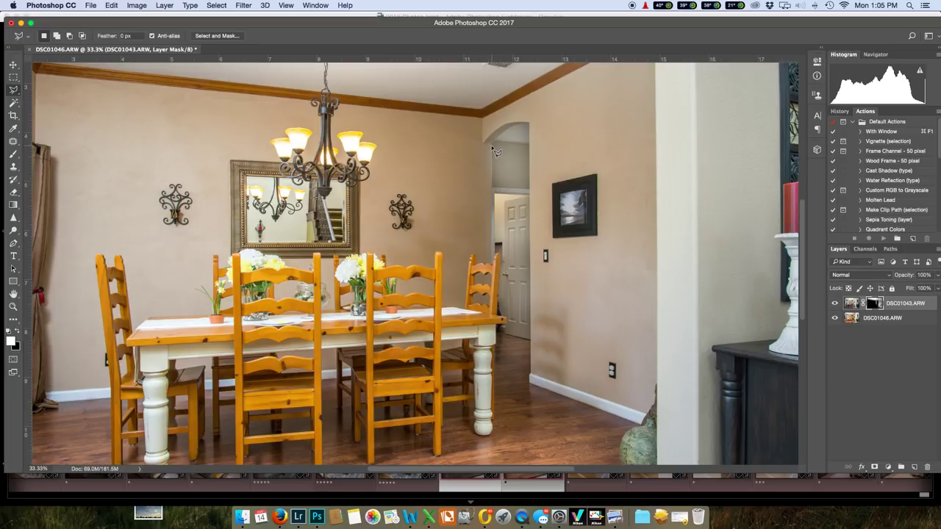
drag(491, 145, 500, 294)
drag(496, 151, 487, 149)
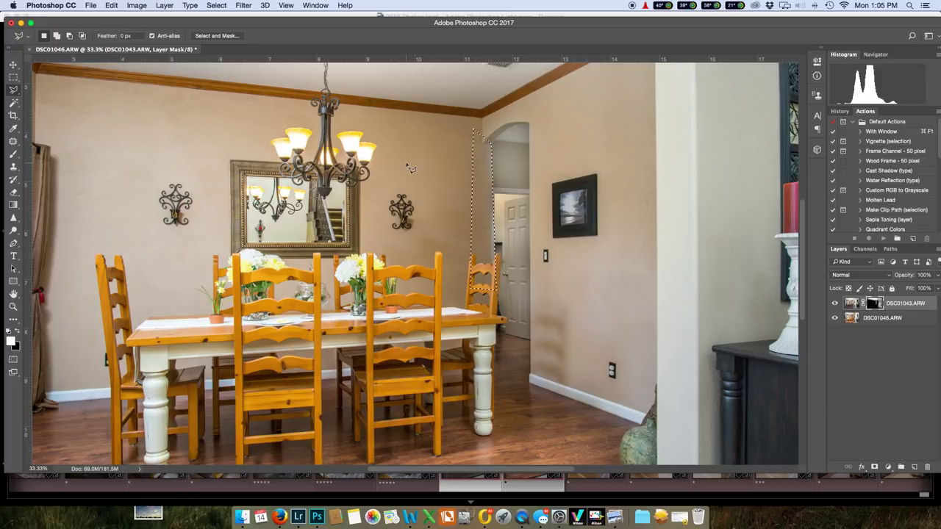
key(x)
click(13, 154)
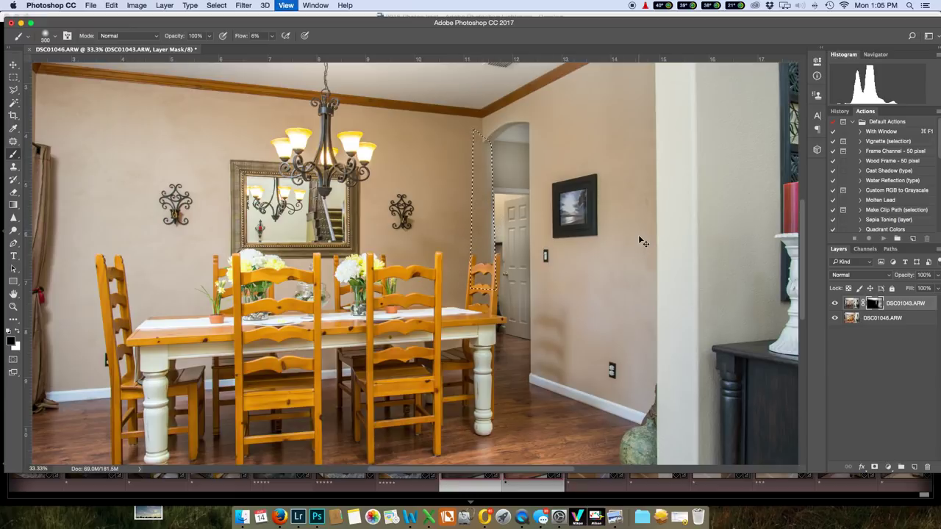
Step: Zoom to 100% on the doorway area and clear the selection
key(super+equal)
key(super+equal)
key(super+equal)
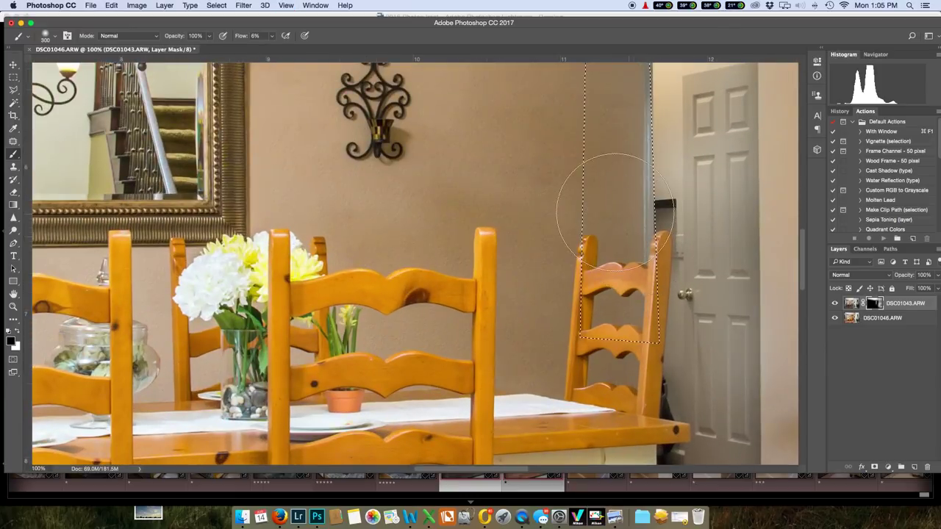
scroll(638, 234, right, 5)
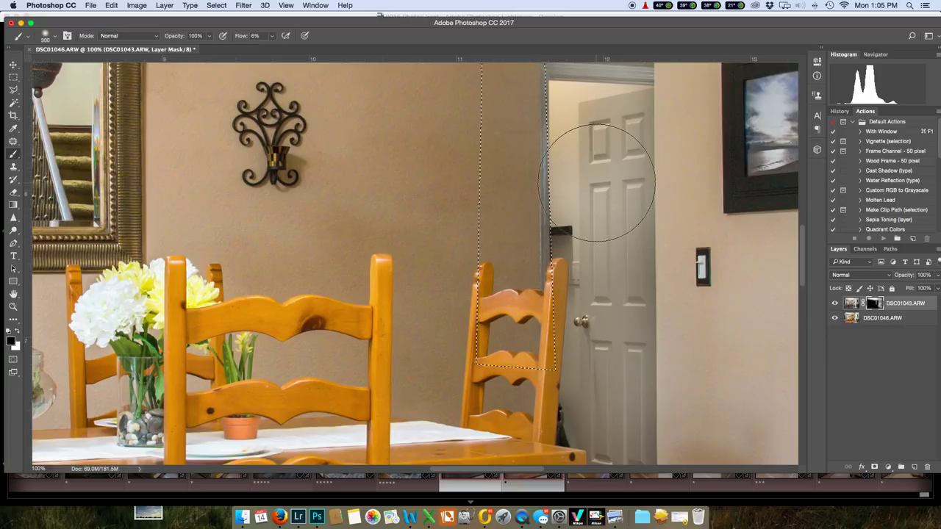
key(super+shift+i)
key(super+d)
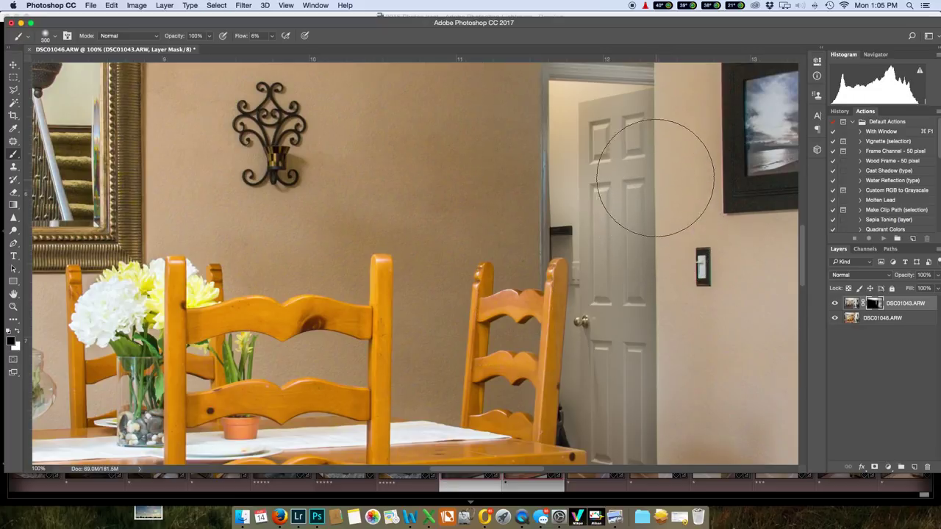
Step: Paint black on the mask along the archway wall edge with a smaller brush, then zoom out
scroll(625, 146, up, 8)
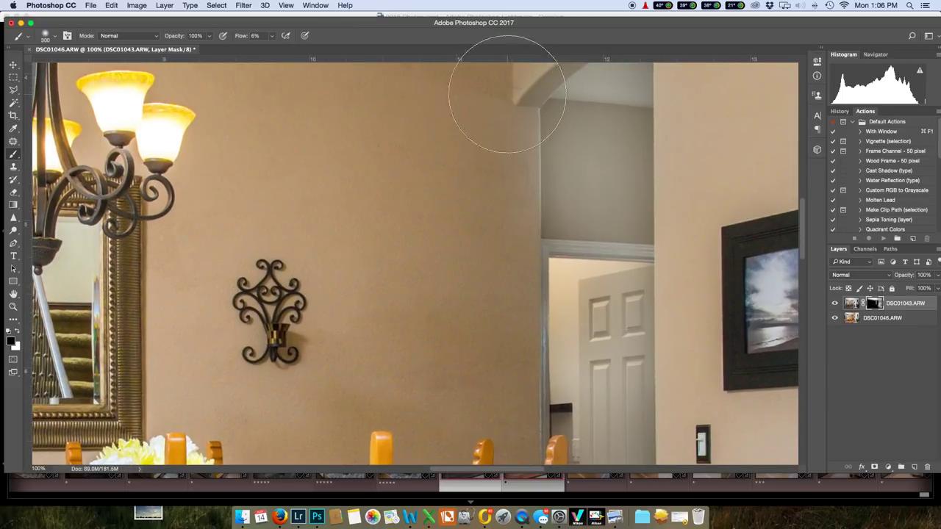
key(bracketleft)
key(bracketleft)
key(bracketleft)
key(bracketleft)
mouse_move(513, 114)
mouse_down()
mouse_move(511, 198)
mouse_move(521, 111)
mouse_move(523, 155)
mouse_move(511, 169)
mouse_move(514, 153)
mouse_move(526, 176)
mouse_move(513, 162)
mouse_move(506, 99)
mouse_move(552, 53)
mouse_move(527, 81)
mouse_move(551, 60)
mouse_move(657, 88)
mouse_move(527, 84)
mouse_move(614, 77)
mouse_move(620, 101)
mouse_move(571, 136)
mouse_move(613, 186)
mouse_move(567, 198)
mouse_move(579, 207)
mouse_move(568, 110)
mouse_move(623, 132)
mouse_move(626, 176)
mouse_up()
key(bracketright)
key(bracketright)
key(bracketright)
key(bracketright)
key(bracketright)
key(bracketright)
key(bracketright)
key(bracketright)
key(bracketright)
key(bracketright)
key(bracketright)
key(bracketright)
key(bracketright)
key(bracketright)
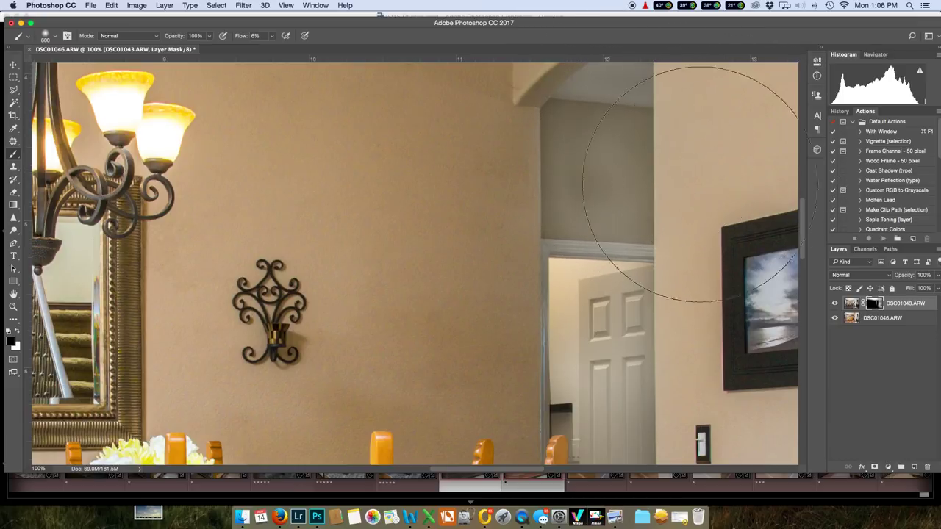
key(super+minus)
key(super+minus)
key(super+minus)
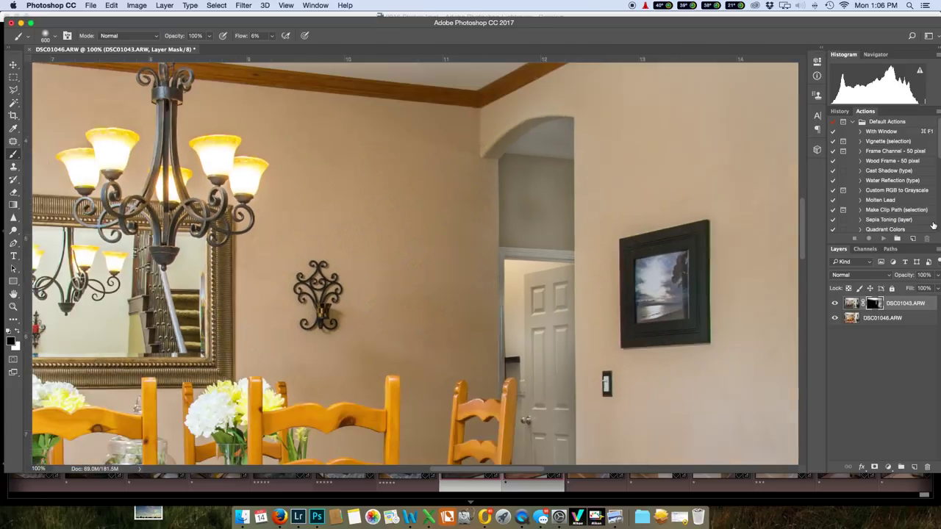
key(super+minus)
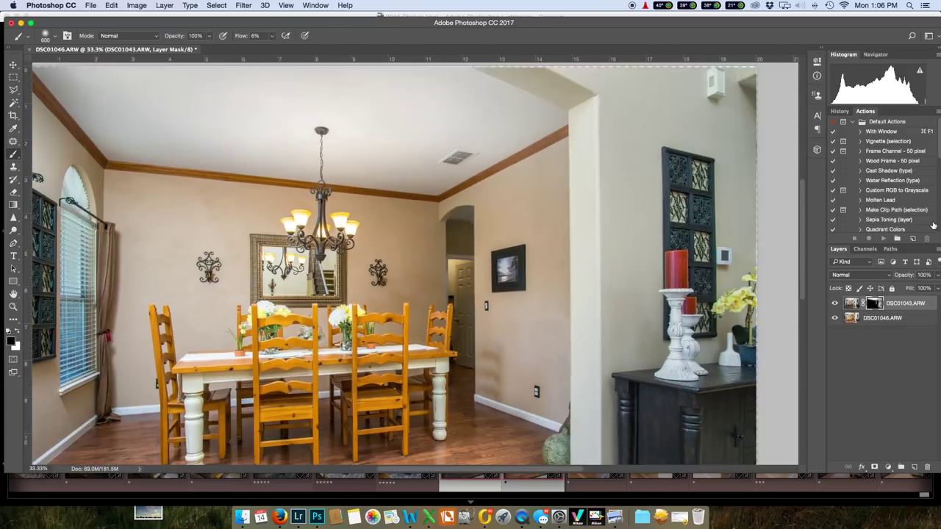
Step: Fit the whole dining-room photo at 16.7% and raise the brush size to 1000
key(super+minus)
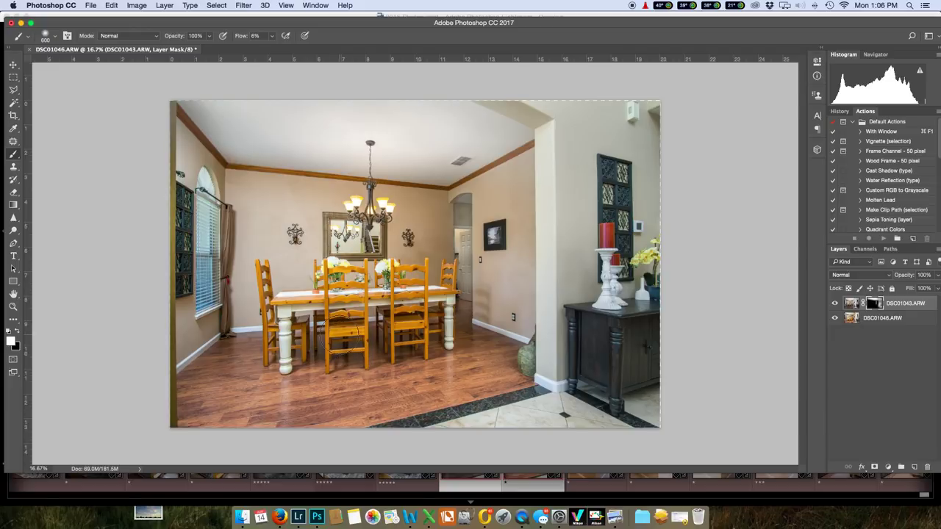
key(bracketright)
key(bracketright)
key(bracketright)
key(bracketright)
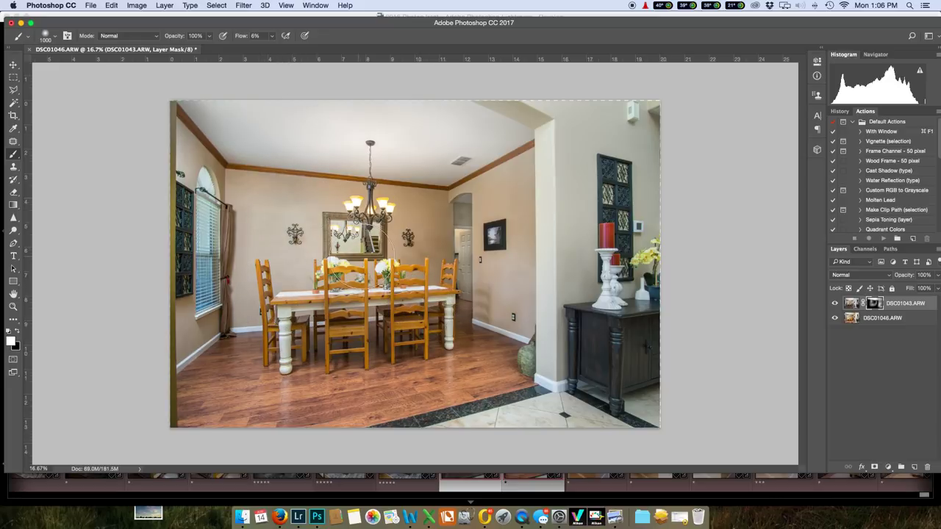
Step: Paint the mask around the mirror and right-hand sconce wall with a 600 px brush, then return to 16.7%
scroll(493, 254, up, 4)
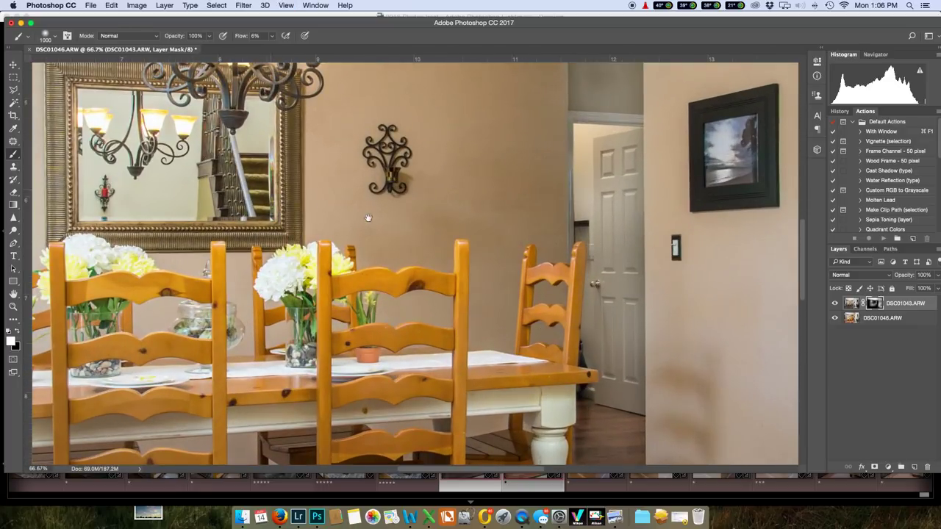
scroll(448, 235, left, 5)
scroll(448, 235, up, 2)
key(bracketleft)
key(bracketleft)
key(bracketleft)
key(bracketleft)
key(bracketleft)
key(bracketleft)
key(bracketleft)
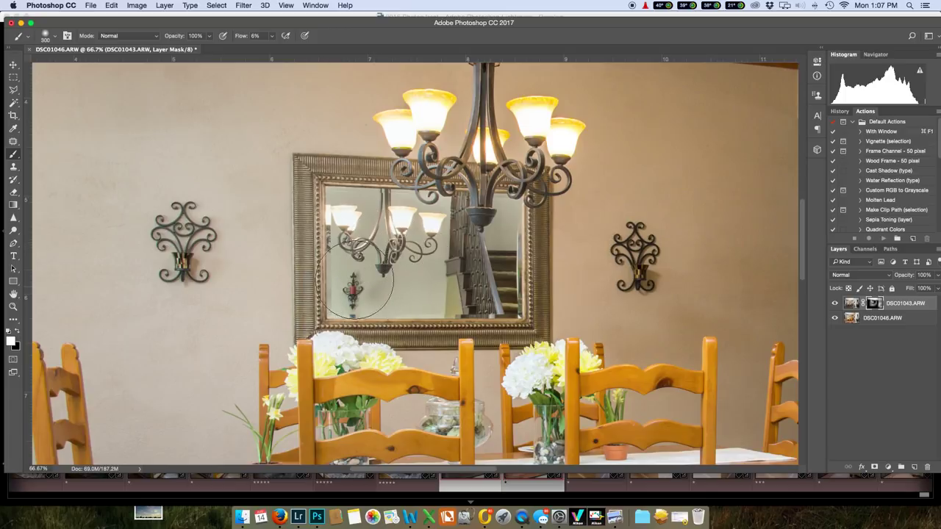
key(bracketright)
key(bracketright)
key(bracketright)
key(ctrl+minus)
key(ctrl+minus)
key(super+minus)
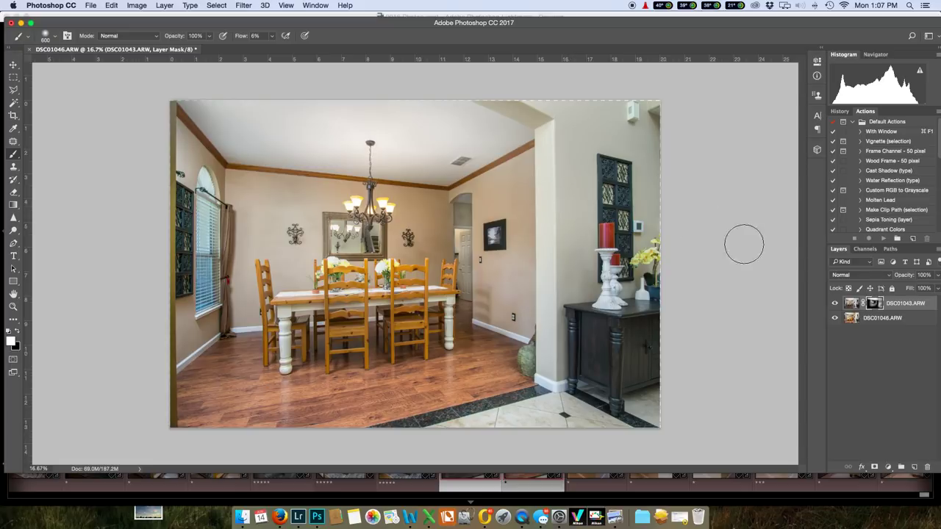
click(834, 304)
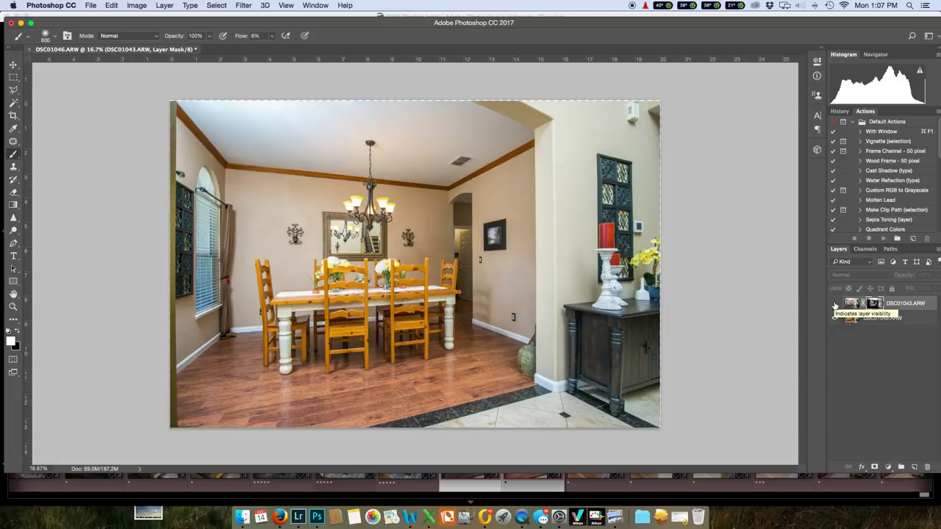
click(834, 304)
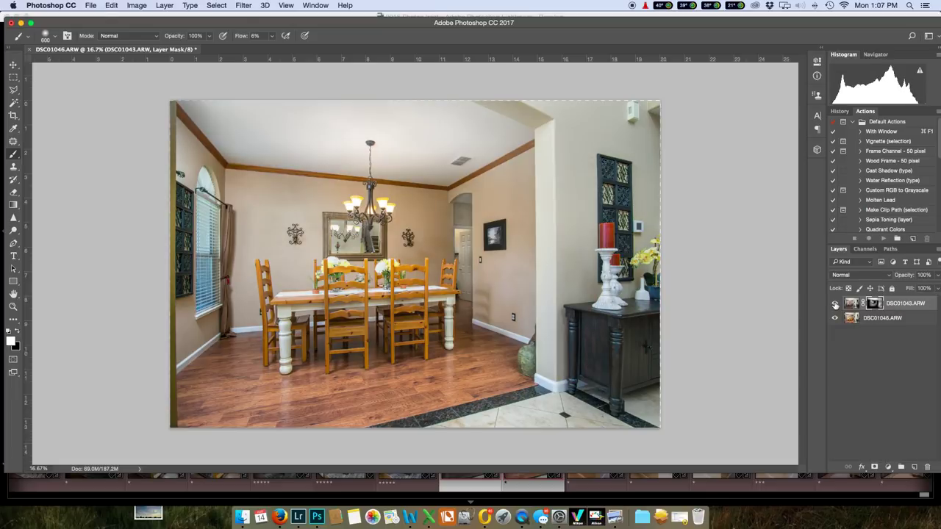
click(834, 303)
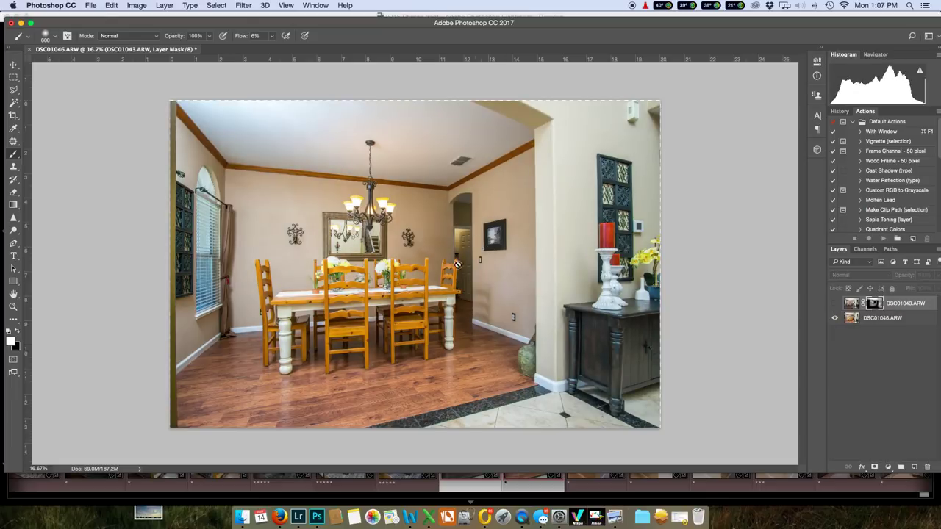
click(834, 303)
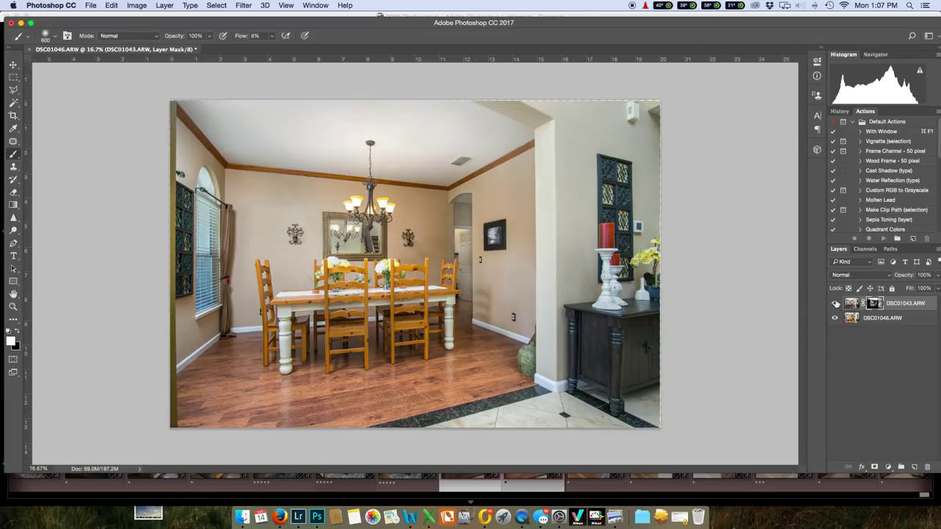
click(834, 304)
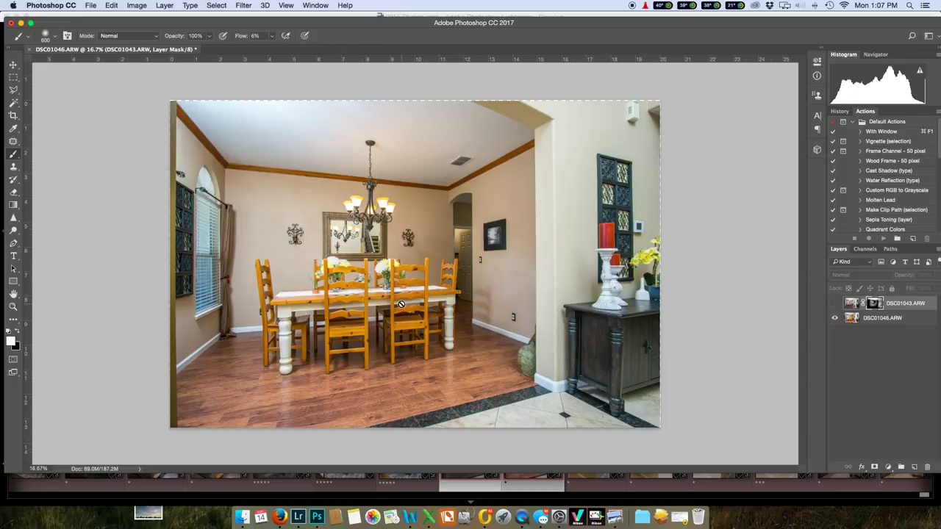
click(834, 303)
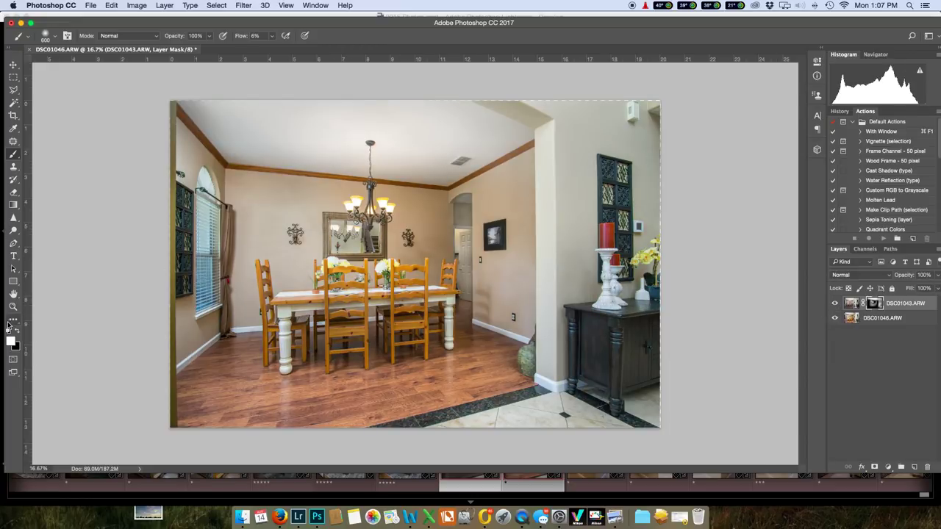
Step: Paint black over the front chairs and table, toggling the top exposure to check
key(x)
mouse_move(347, 316)
mouse_down()
mouse_move(351, 290)
mouse_move(343, 303)
mouse_move(324, 255)
mouse_up()
mouse_move(390, 298)
mouse_down()
mouse_move(394, 340)
mouse_move(400, 285)
mouse_move(419, 303)
mouse_move(360, 311)
mouse_move(379, 311)
mouse_move(345, 326)
mouse_move(364, 304)
mouse_move(494, 388)
mouse_move(487, 377)
mouse_move(507, 289)
mouse_move(500, 279)
mouse_move(473, 288)
mouse_move(466, 281)
mouse_move(509, 295)
mouse_move(472, 289)
mouse_move(455, 301)
mouse_move(485, 302)
mouse_move(498, 291)
mouse_move(488, 282)
mouse_move(481, 327)
mouse_move(487, 307)
mouse_move(486, 325)
mouse_move(493, 314)
mouse_move(497, 292)
mouse_move(487, 285)
mouse_move(478, 334)
mouse_move(502, 289)
mouse_move(480, 310)
mouse_move(540, 344)
mouse_move(506, 336)
mouse_move(498, 313)
mouse_move(479, 339)
mouse_up()
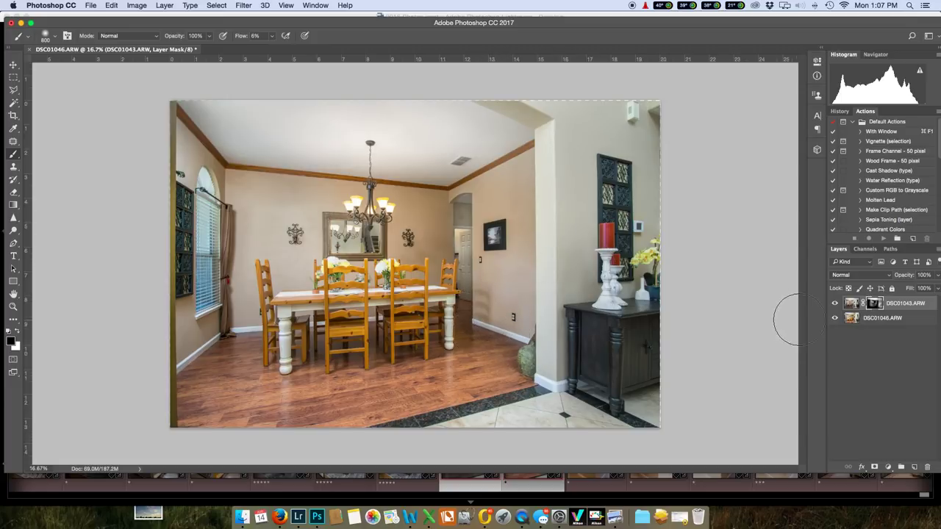
click(834, 304)
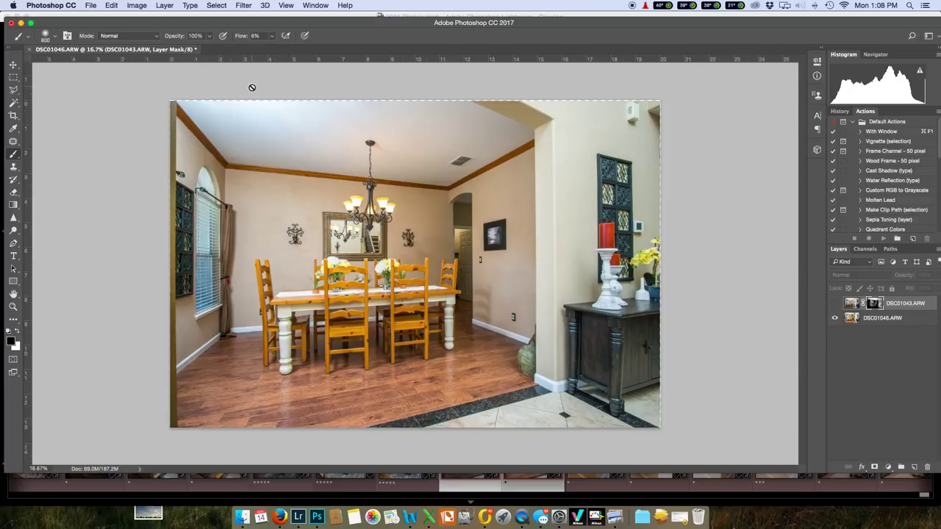
click(835, 304)
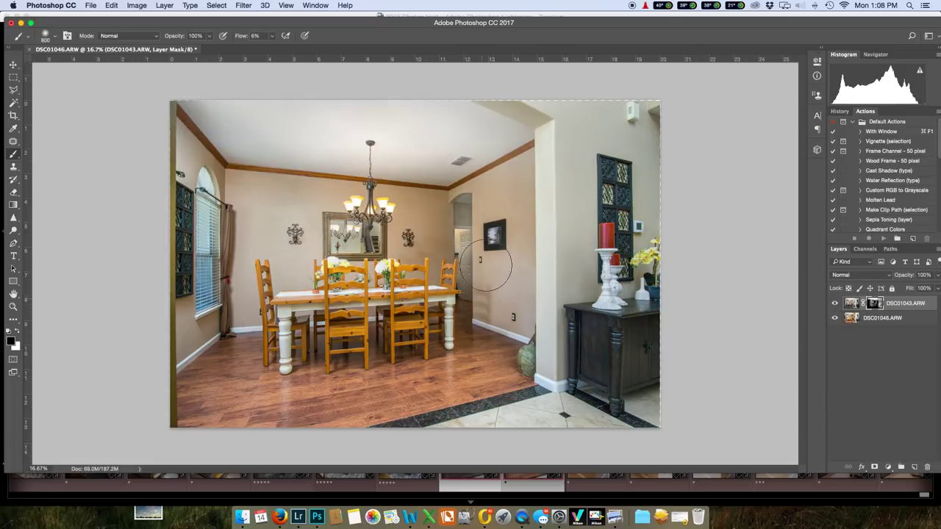
Step: Restore the top exposure over the doorway in white, then save as DSC01043-Edit-2.tif
key(x)
mouse_move(480, 260)
mouse_down()
mouse_move(525, 248)
mouse_move(487, 268)
mouse_move(494, 201)
mouse_move(526, 191)
mouse_move(505, 228)
mouse_move(513, 326)
mouse_move(458, 347)
mouse_move(484, 330)
mouse_move(503, 224)
mouse_move(528, 198)
mouse_move(585, 306)
mouse_move(502, 319)
mouse_move(535, 288)
mouse_move(452, 284)
mouse_move(469, 279)
mouse_move(474, 314)
mouse_move(529, 282)
mouse_move(495, 296)
mouse_move(504, 258)
mouse_up()
key(x)
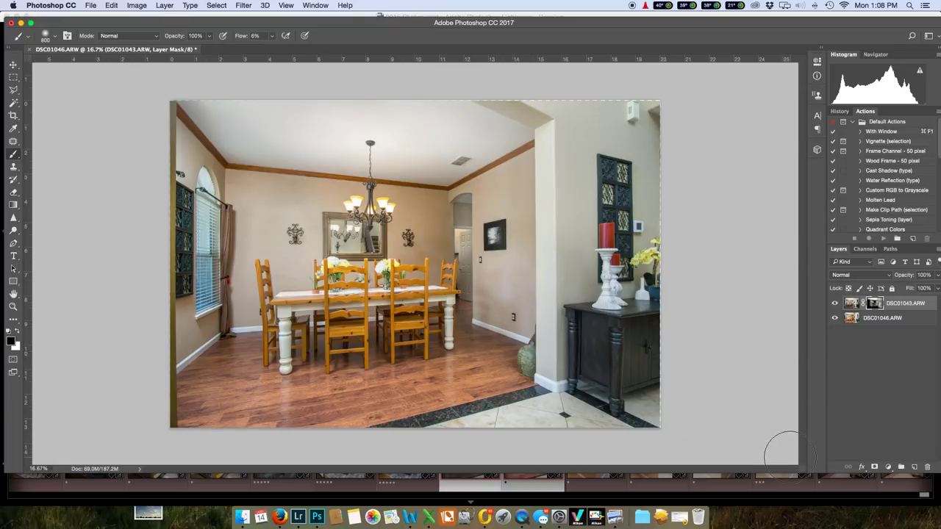
key(super+s)
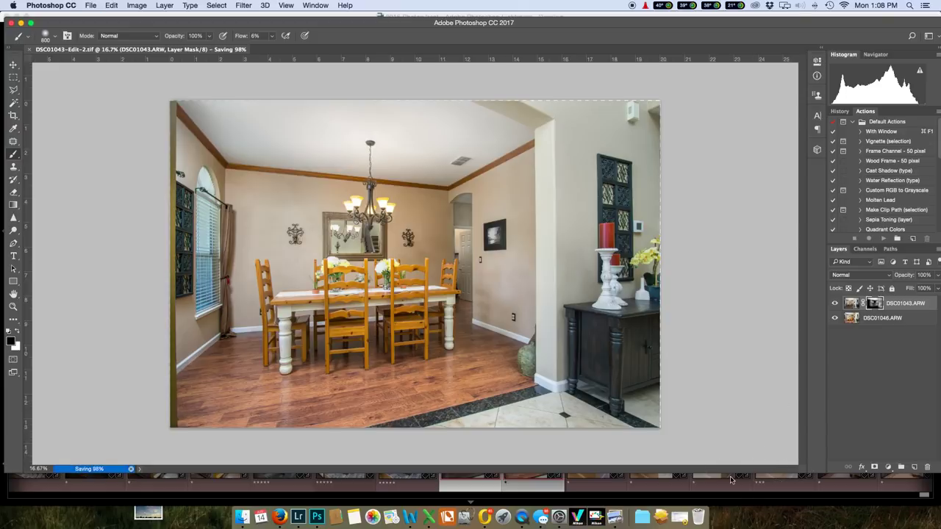
Step: Close the saved document and apply the ZZ Final Bump preset to DSC01043-Edit-2.tif in Lightroom
key(super+w)
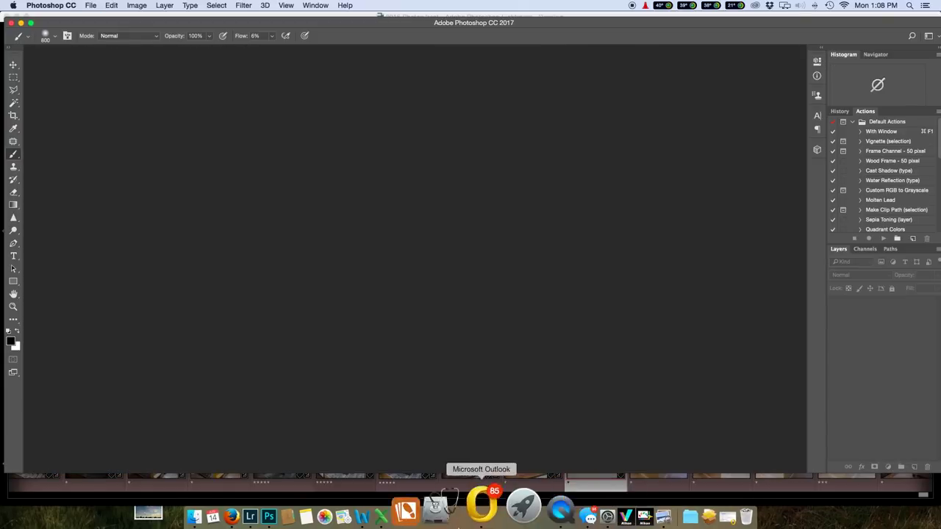
click(295, 515)
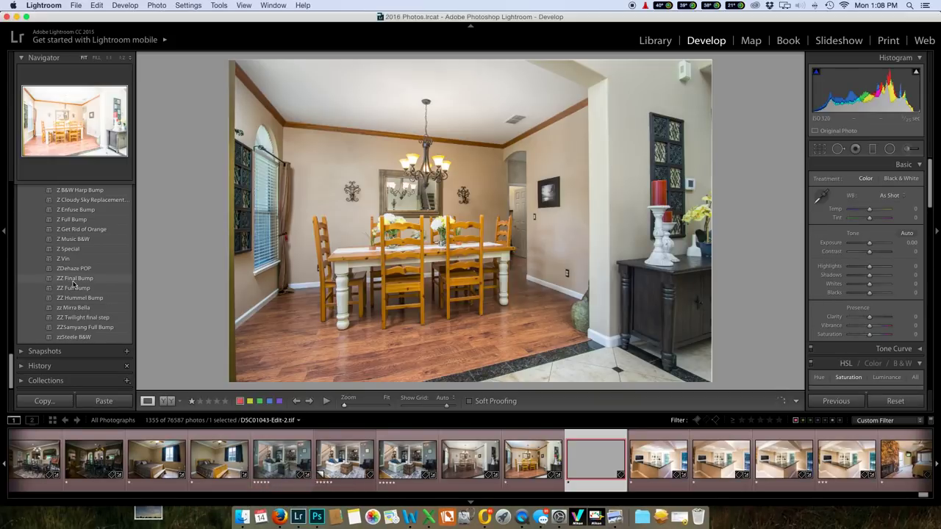
click(74, 282)
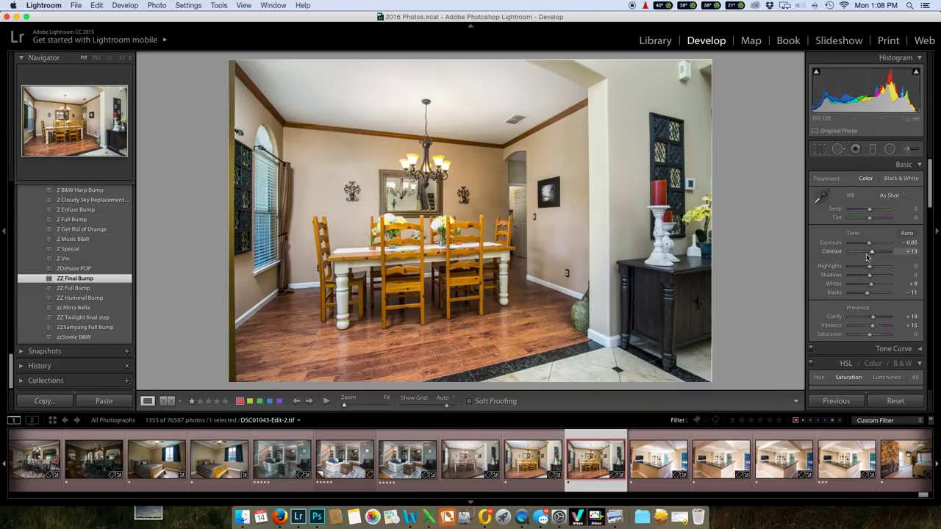
scroll(867, 261, down, 1)
scroll(868, 260, down, 15)
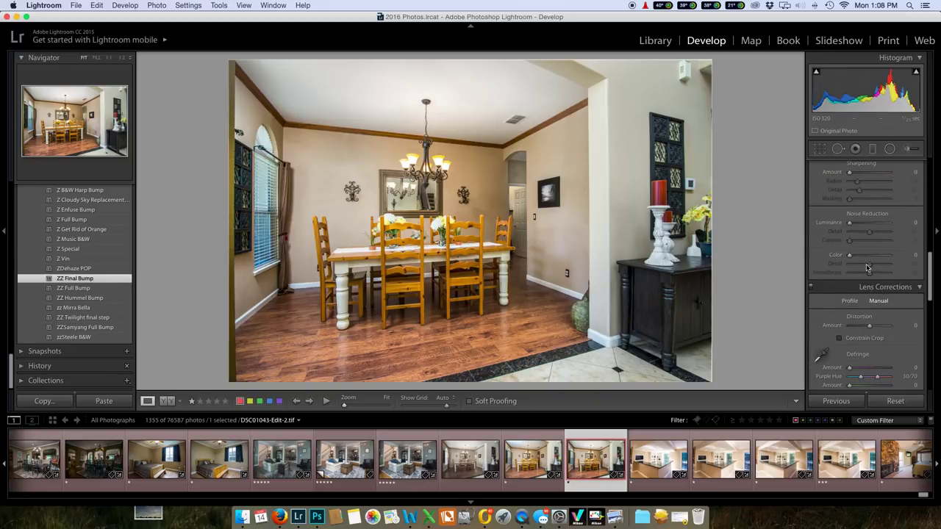
scroll(866, 272, down, 5)
scroll(864, 273, up, 20)
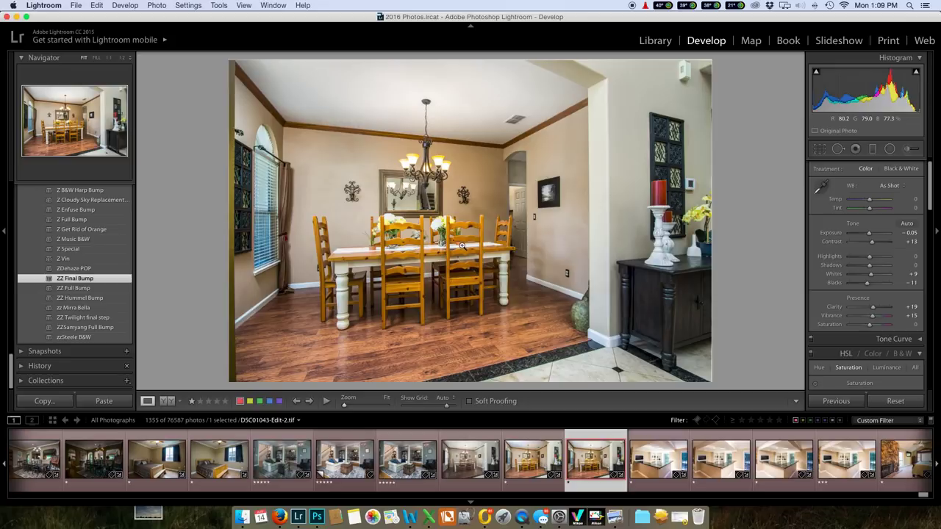
Step: Trim the dining-room crop slightly, then move on to the kitchen bar photo DSC_7000.NEF
click(820, 150)
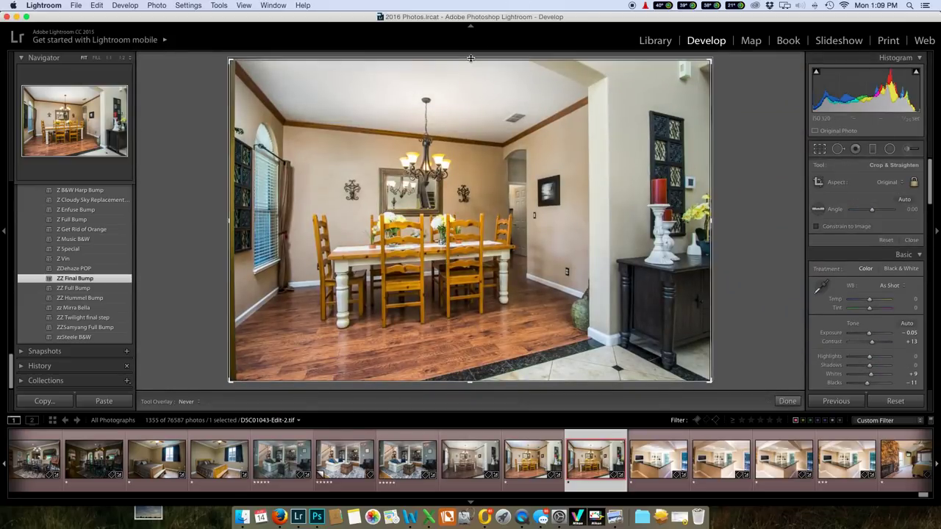
drag(470, 58, 231, 221)
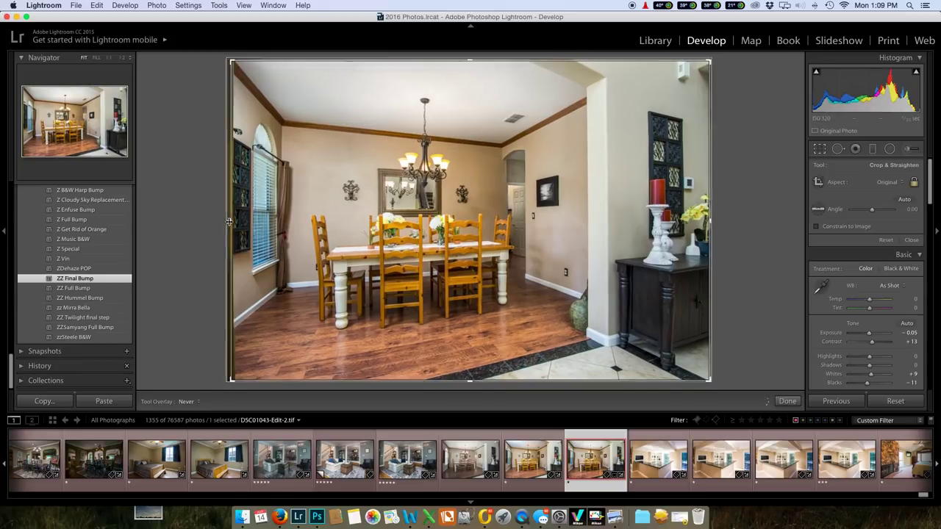
key(Return)
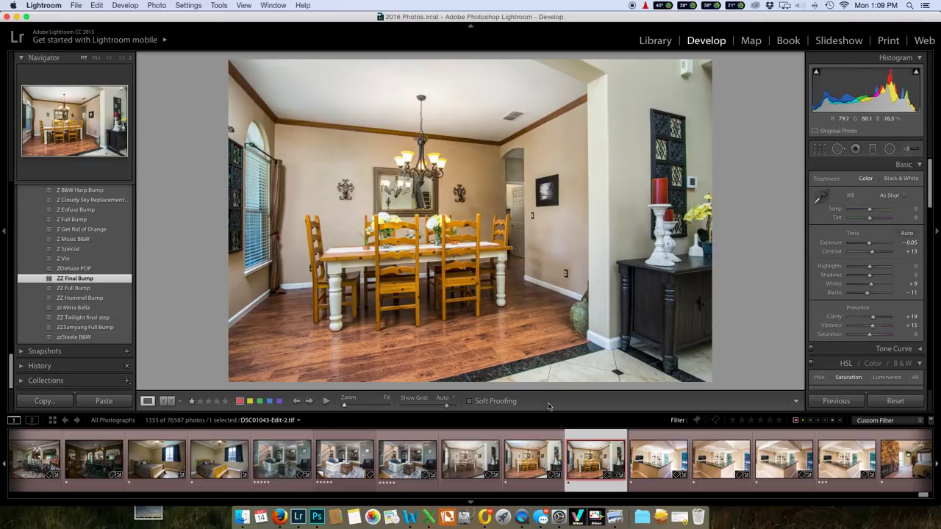
click(658, 465)
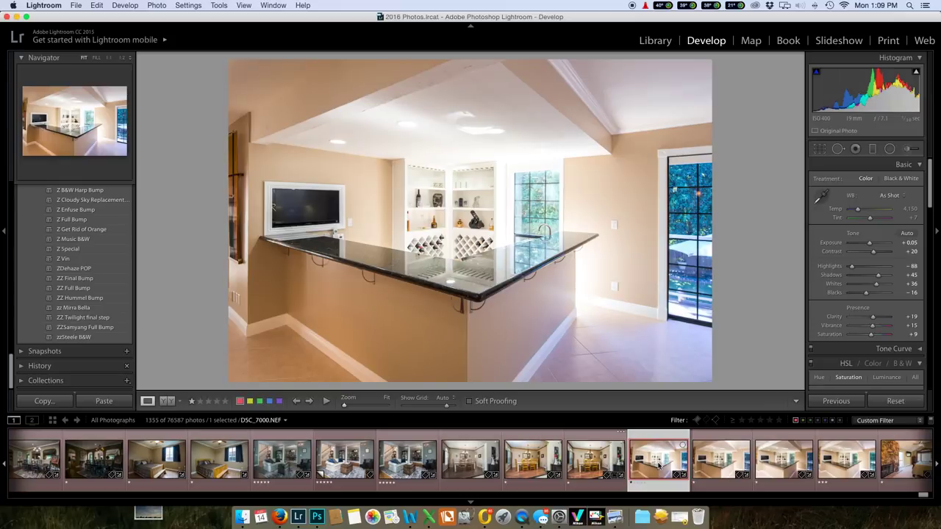
Step: Step through the kitchen bar brackets and the DSC_7000-Edit.tif version to compare exposures
key(Right)
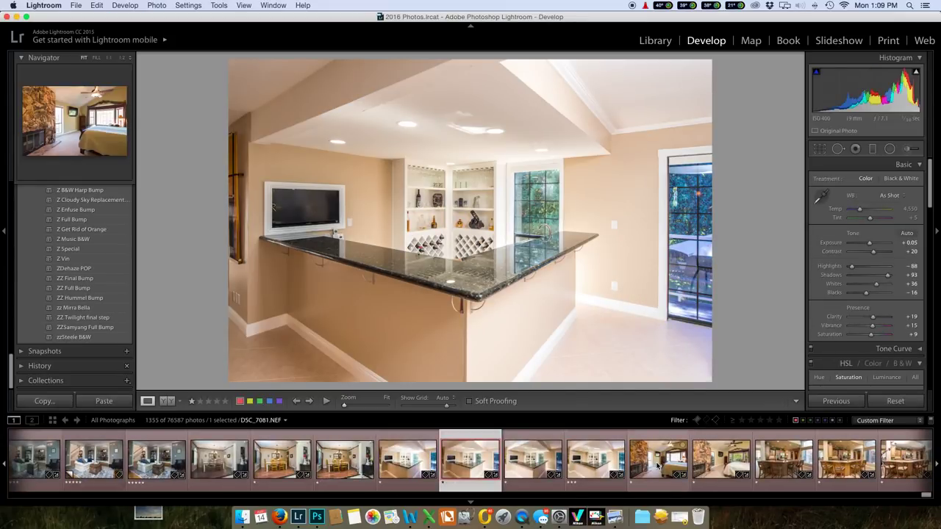
key(Right)
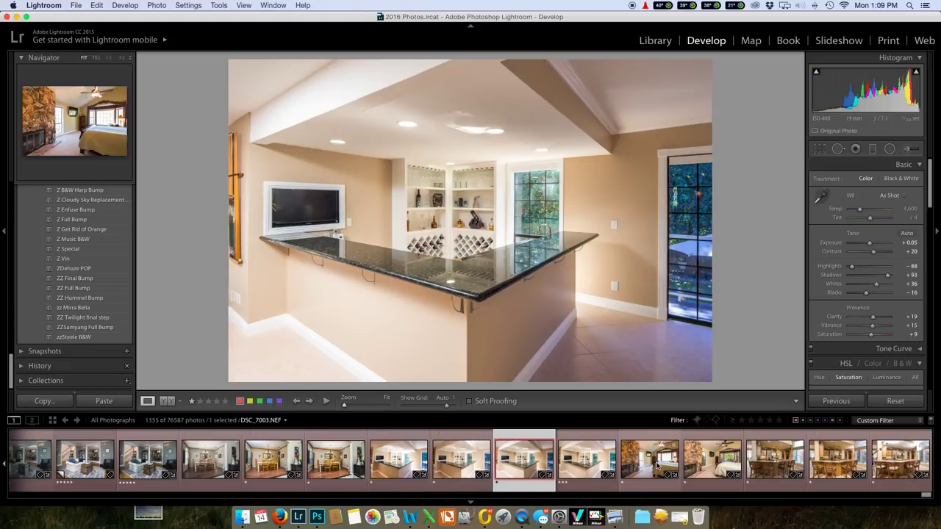
key(Left)
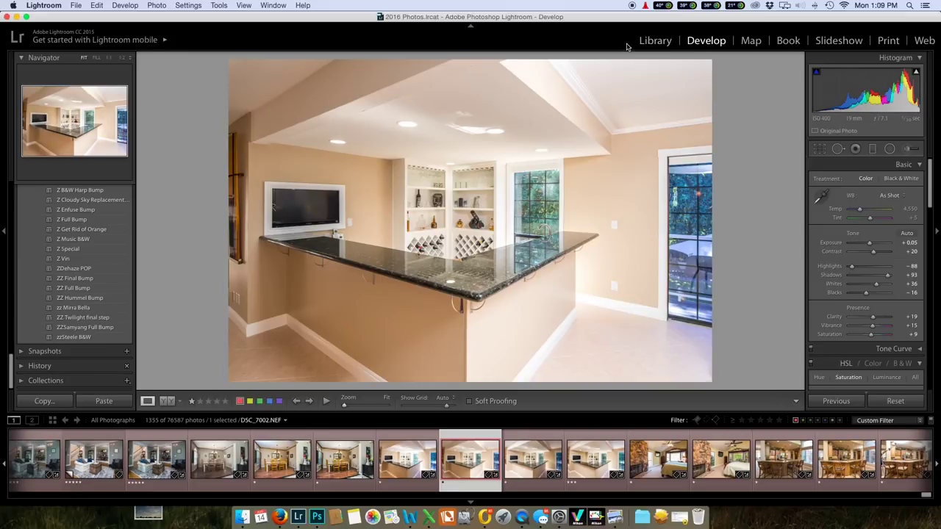
key(Left)
key(Right)
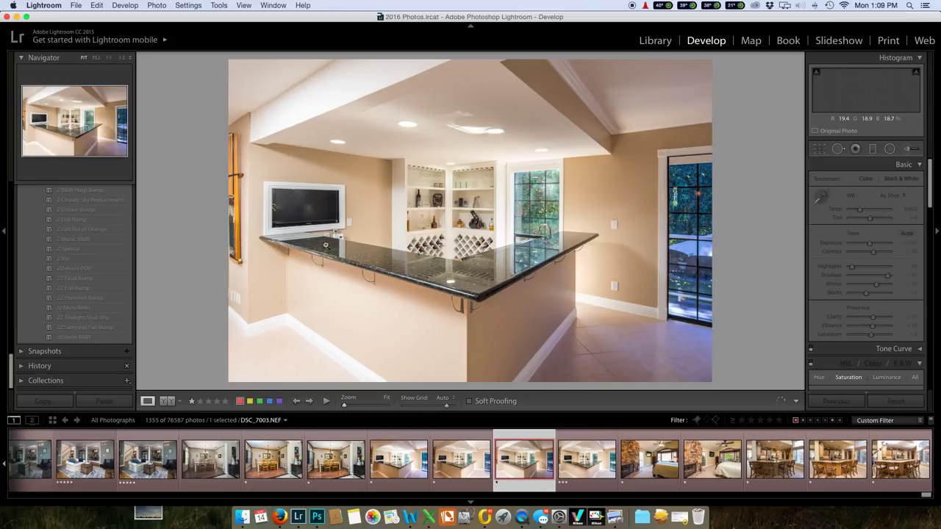
click(588, 465)
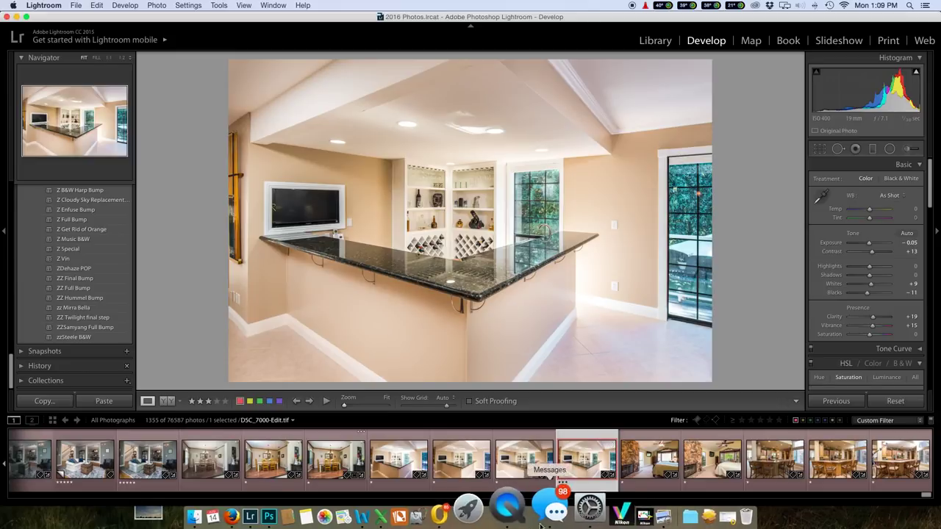
Step: Select the DSC_7003, DSC_7002 and DSC_7000 brackets together in the Filmstrip
click(502, 461)
super+click(468, 462)
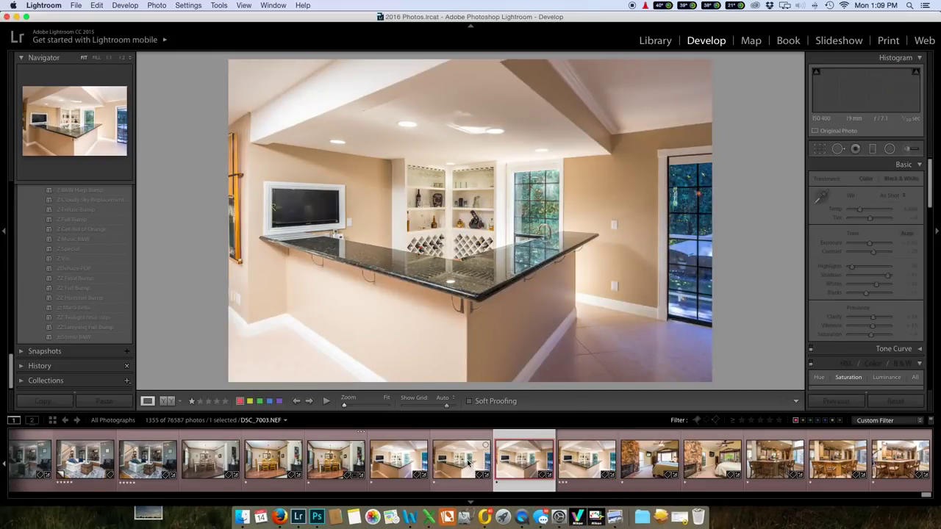
super+click(411, 459)
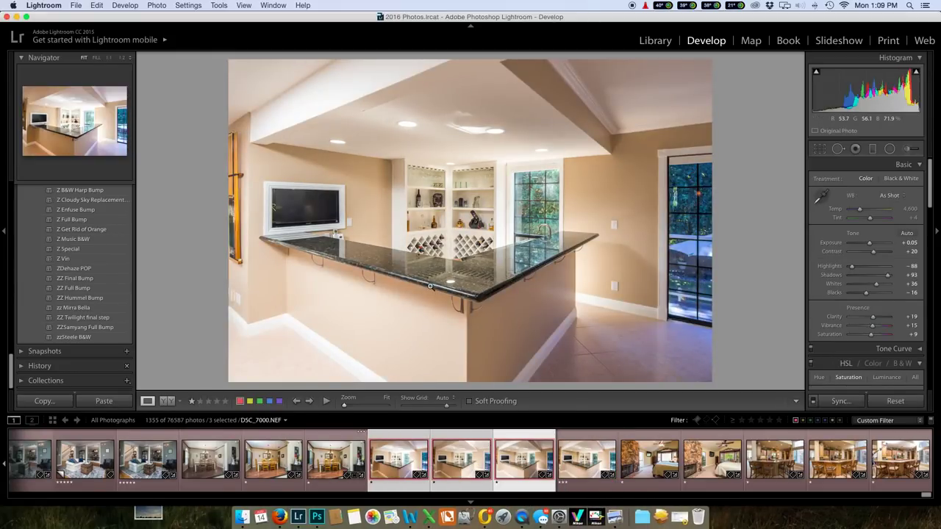
Step: Send the three selected exposures to Photoshop with Edit In > Open as Layers in Photoshop
right_click(429, 257)
mouse_move(450, 304)
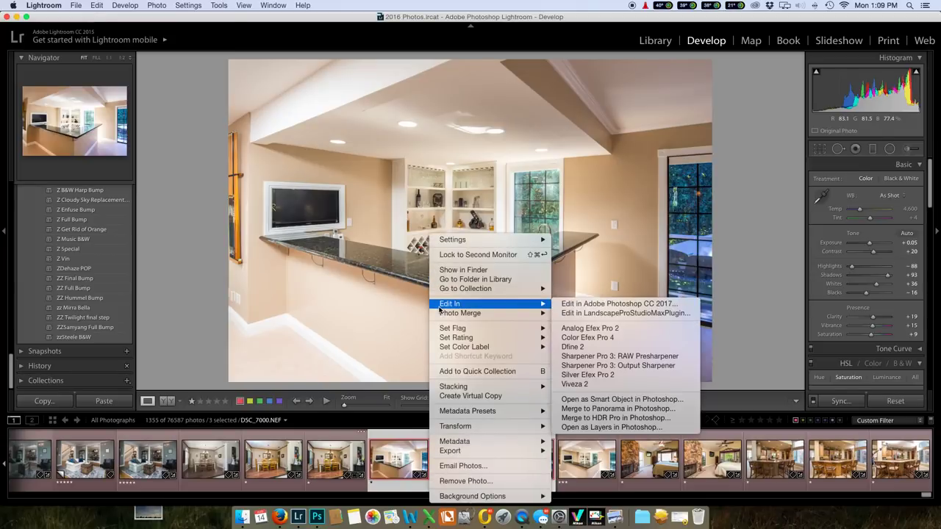
click(650, 427)
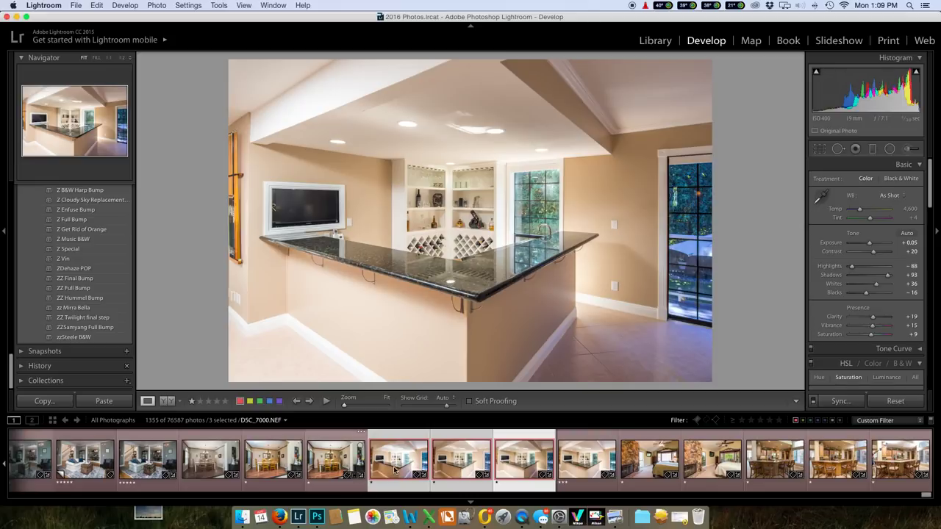
Step: Review the selected DSC_7003 and DSC_7000 exposures, then switch to Photoshop's layered document
key(super+e)
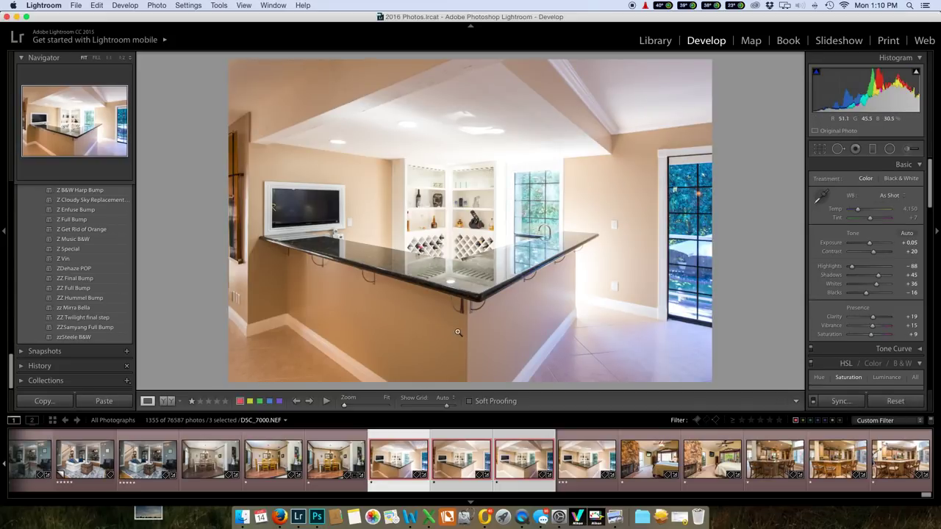
click(462, 460)
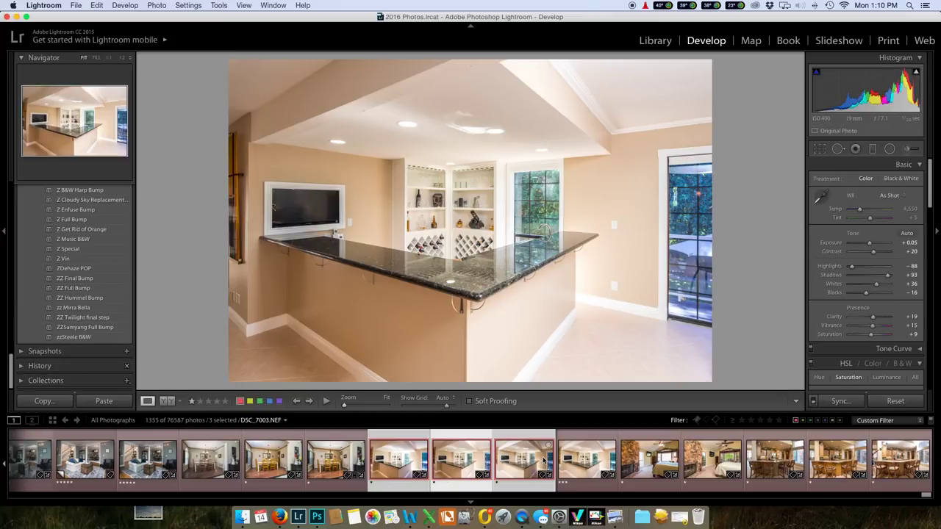
click(543, 460)
click(407, 461)
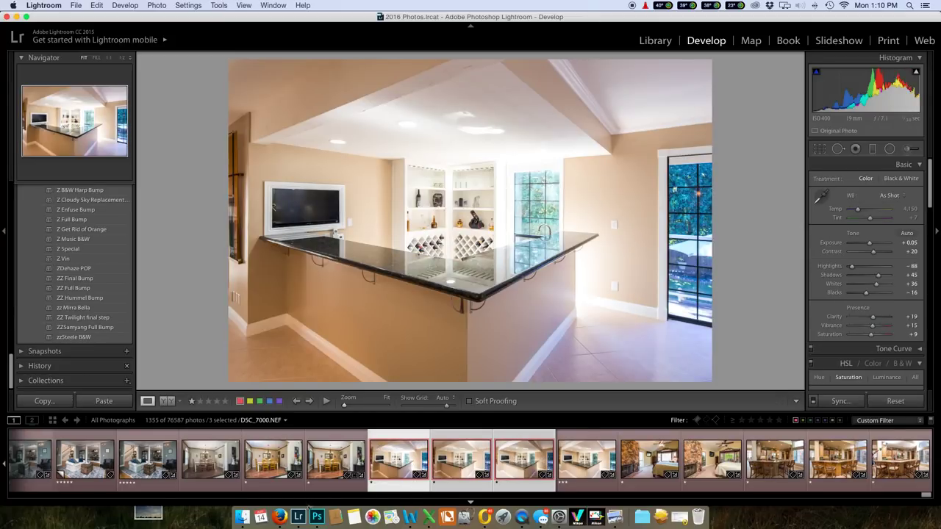
click(316, 512)
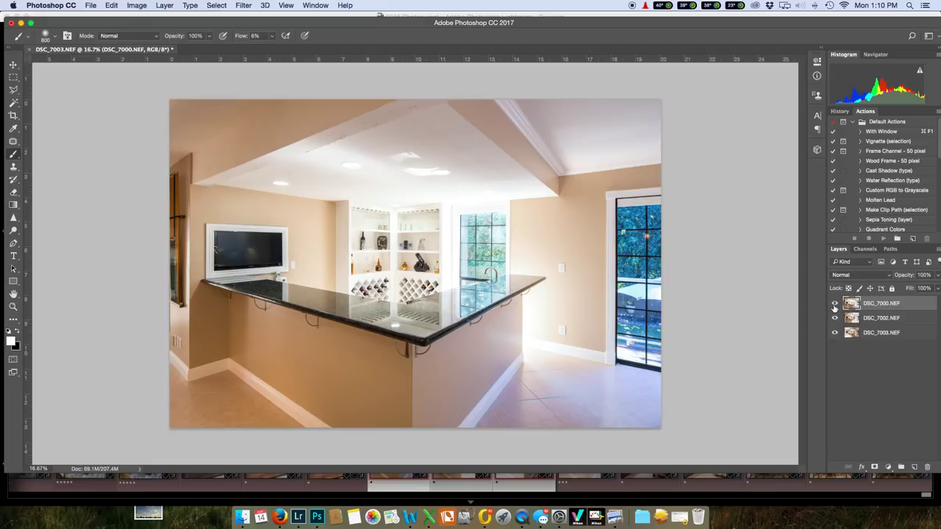
Step: Hide DSC_7000 and DSC_7002 to compare, then move DSC_7003.NEF to the top of the stack
click(834, 304)
click(834, 318)
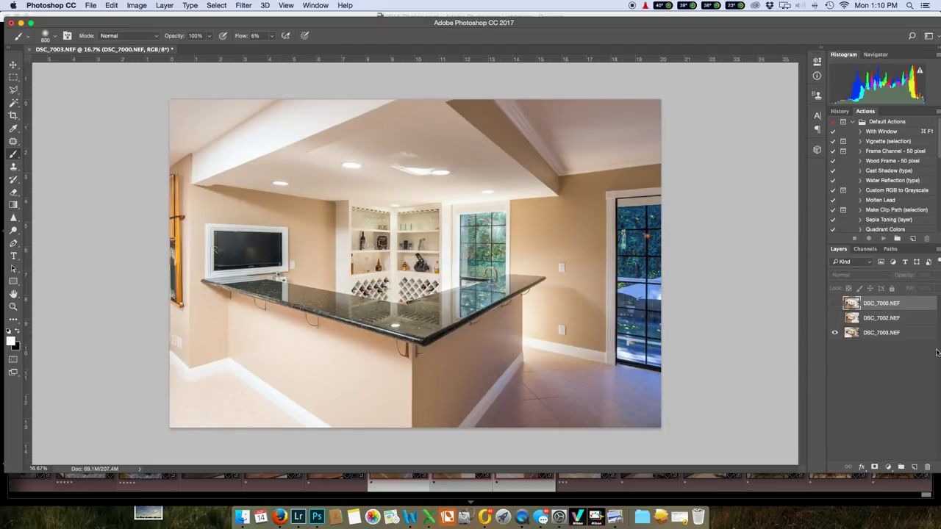
click(834, 303)
drag(856, 332, 862, 297)
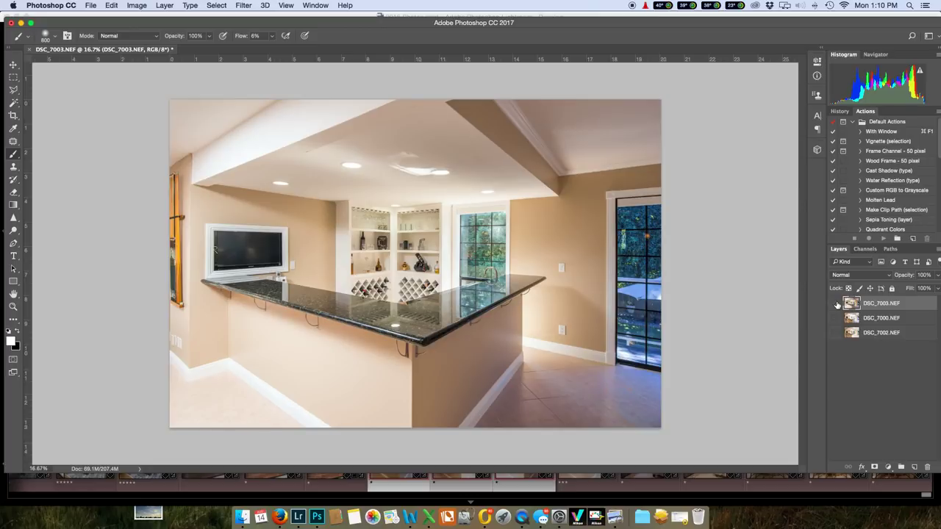
Step: Toggle layer visibility to view the DSC_7000 and DSC_7002 exposures individually
click(836, 304)
click(834, 319)
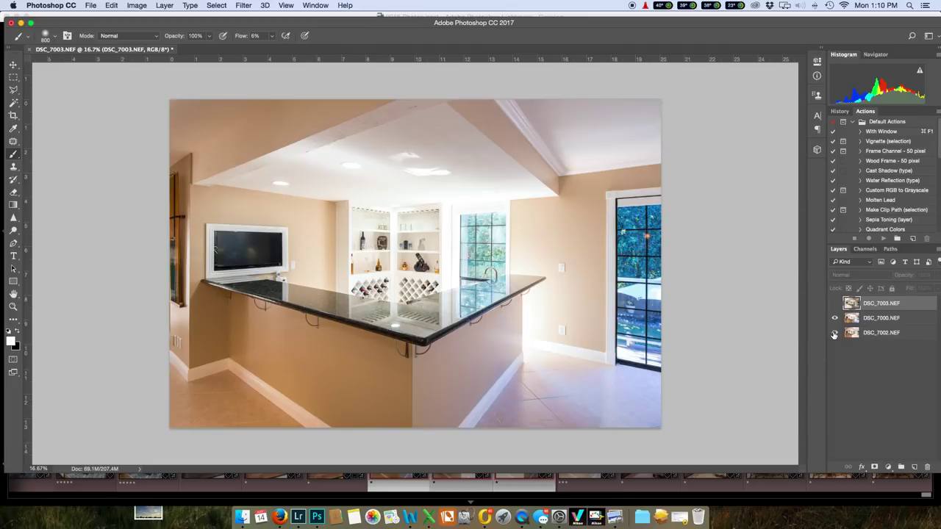
click(834, 319)
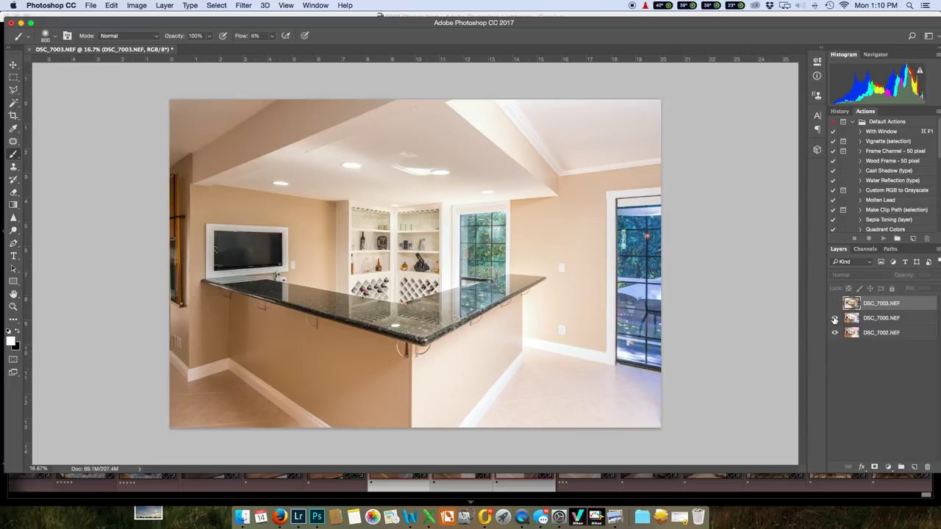
click(834, 319)
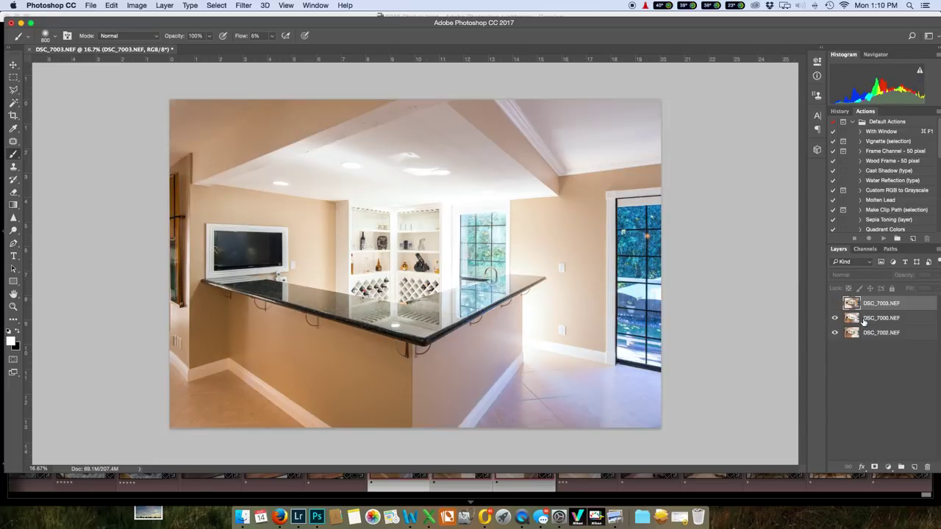
Step: Give DSC_7000.NEF a black layer mask and set a 1200 px white brush
click(864, 321)
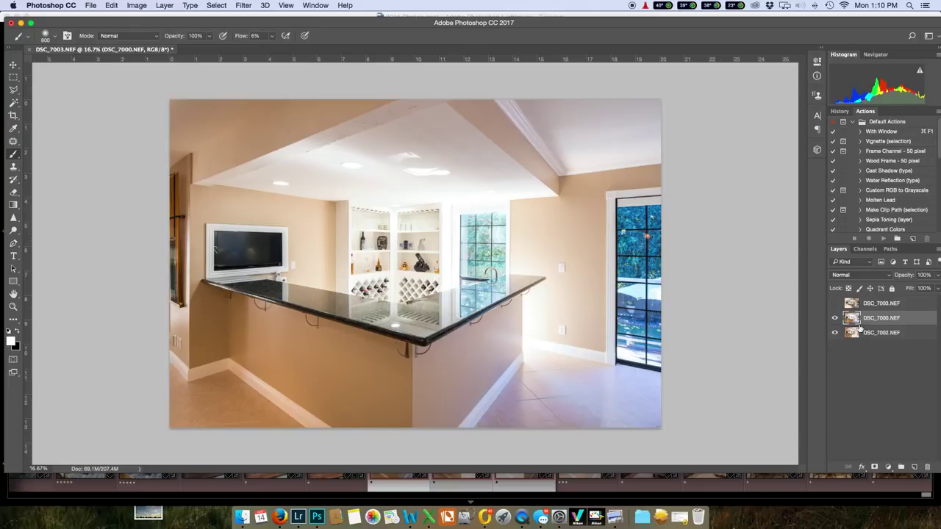
alt+click(874, 467)
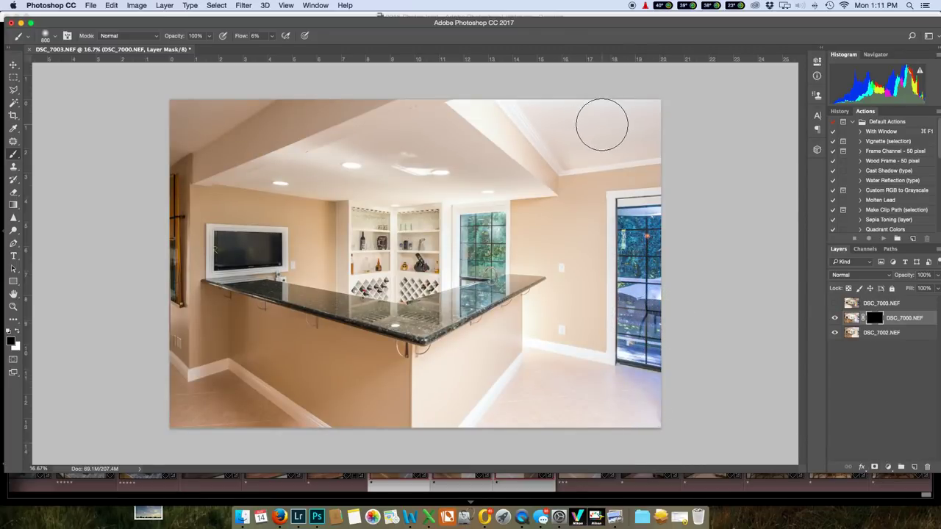
key(bracketright)
key(bracketright)
key(bracketright)
key(bracketright)
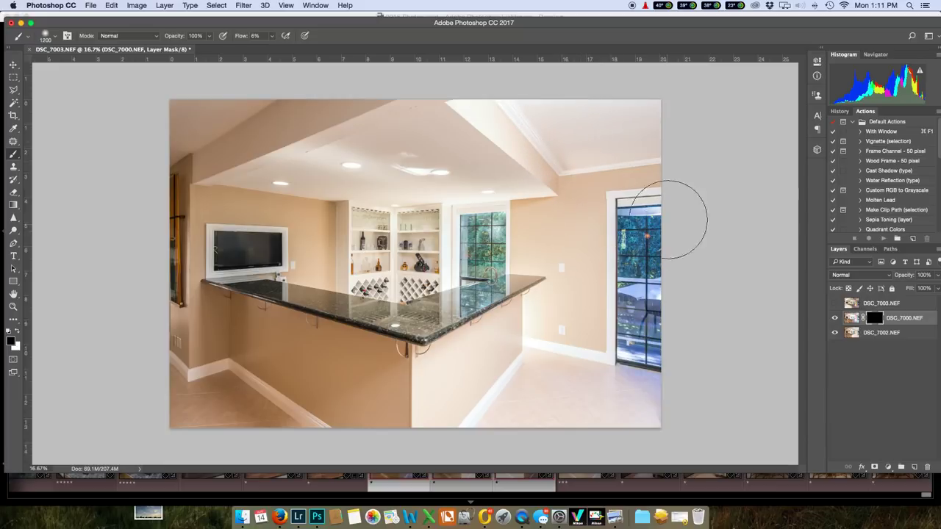
key(x)
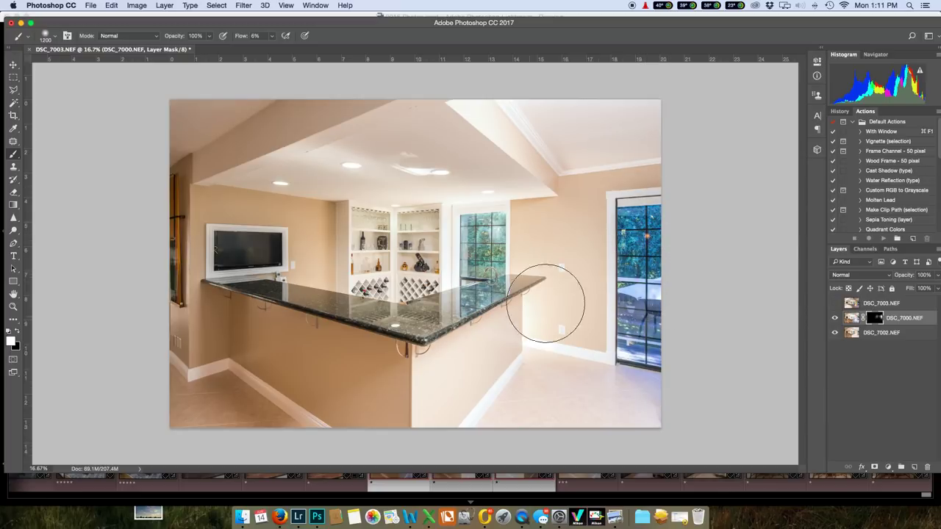
Step: Paint DSC_7000 back in on the ceiling and right wall, then reactivate DSC_7003.NEF
drag(462, 94, 515, 130)
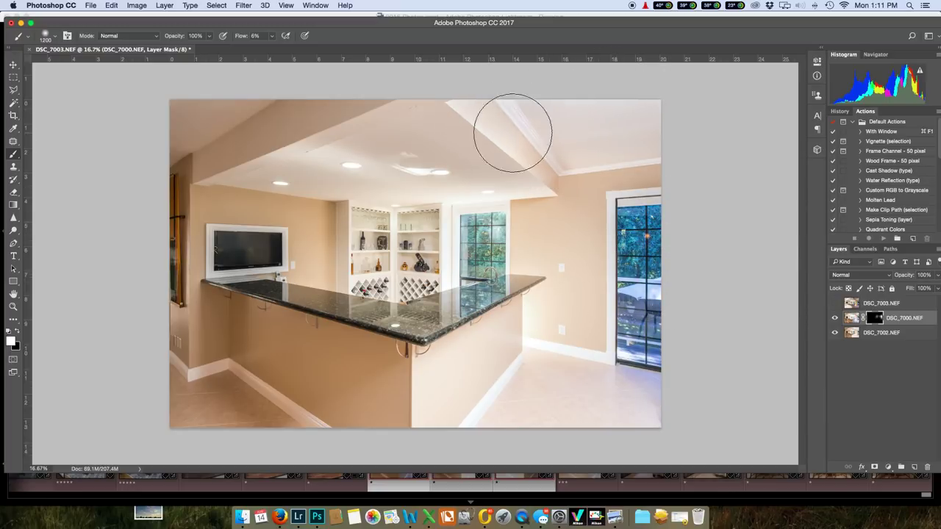
mouse_move(586, 174)
mouse_down()
mouse_move(548, 222)
mouse_move(541, 295)
mouse_move(536, 214)
mouse_move(510, 332)
mouse_move(473, 379)
mouse_move(687, 419)
mouse_move(485, 426)
mouse_move(582, 335)
mouse_move(596, 161)
mouse_move(615, 139)
mouse_move(558, 122)
mouse_move(638, 119)
mouse_move(495, 102)
mouse_move(440, 71)
mouse_move(494, 194)
mouse_move(530, 202)
mouse_move(618, 162)
mouse_move(501, 85)
mouse_move(464, 89)
mouse_move(433, 147)
mouse_up()
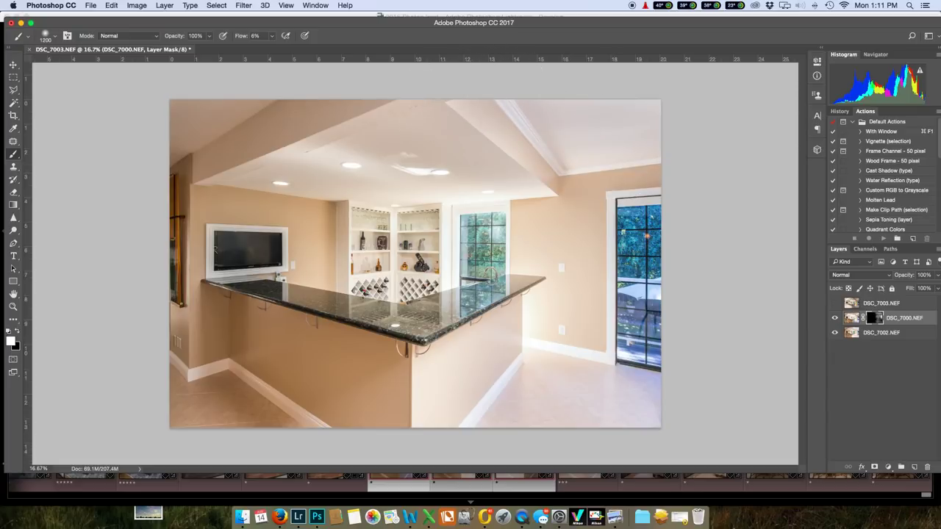
click(834, 303)
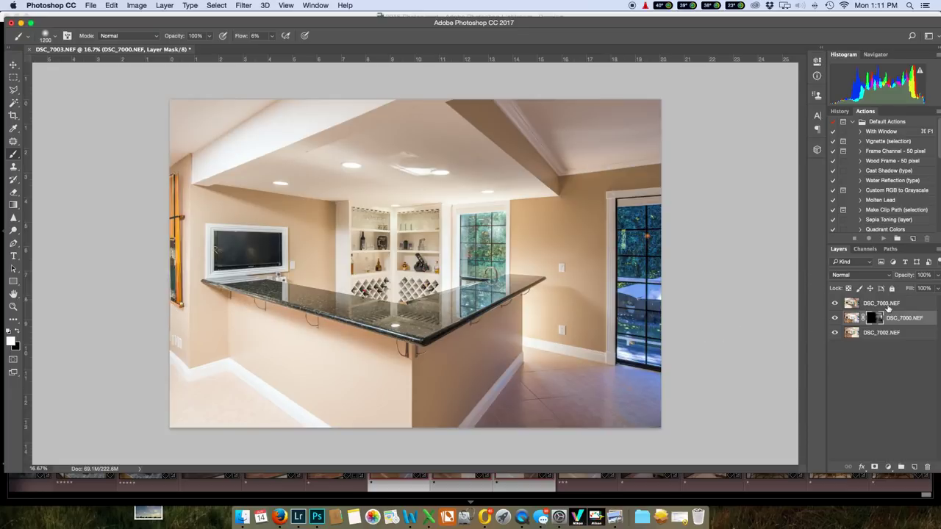
click(886, 307)
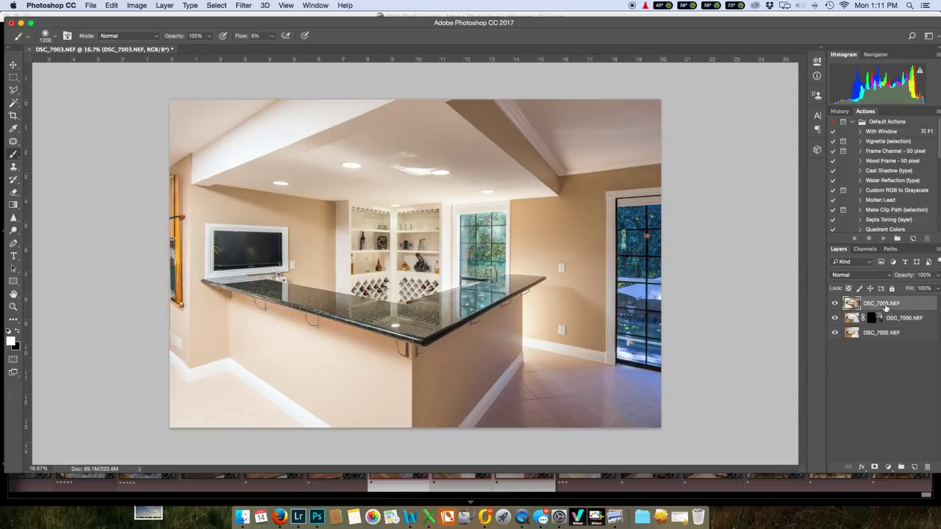
Step: Mask DSC_7003 in over the upper-left ceiling and save the blend as DSC_7000-Edit-2.tif
alt+click(873, 468)
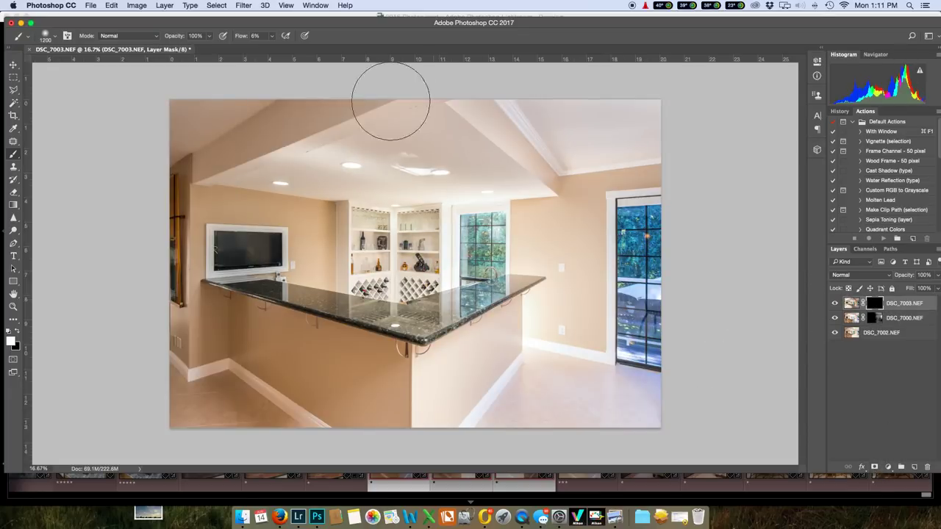
mouse_move(356, 96)
mouse_down()
mouse_move(202, 152)
mouse_move(210, 162)
mouse_move(357, 67)
mouse_move(140, 169)
mouse_move(359, 86)
mouse_move(144, 158)
mouse_move(349, 94)
mouse_move(219, 128)
mouse_move(228, 118)
mouse_move(172, 120)
mouse_move(489, 94)
mouse_move(428, 102)
mouse_move(363, 92)
mouse_move(277, 131)
mouse_move(225, 114)
mouse_move(202, 213)
mouse_move(199, 306)
mouse_move(160, 227)
mouse_move(179, 139)
mouse_move(186, 229)
mouse_move(173, 258)
mouse_move(155, 259)
mouse_move(192, 33)
mouse_move(180, 116)
mouse_move(226, 88)
mouse_move(200, 177)
mouse_move(208, 183)
mouse_move(210, 424)
mouse_move(219, 366)
mouse_move(252, 297)
mouse_move(229, 302)
mouse_move(317, 354)
mouse_move(439, 391)
mouse_move(204, 331)
mouse_move(163, 385)
mouse_move(408, 473)
mouse_move(405, 455)
mouse_move(120, 380)
mouse_move(340, 463)
mouse_move(232, 409)
mouse_move(233, 418)
mouse_move(387, 348)
mouse_move(300, 384)
mouse_move(447, 460)
mouse_move(386, 398)
mouse_move(225, 310)
mouse_move(440, 335)
mouse_move(347, 355)
mouse_move(368, 418)
mouse_move(223, 273)
mouse_move(198, 325)
mouse_move(209, 307)
mouse_move(234, 306)
mouse_move(337, 248)
mouse_move(345, 260)
mouse_move(325, 293)
mouse_move(382, 365)
mouse_move(458, 403)
mouse_move(669, 410)
mouse_move(641, 364)
mouse_up()
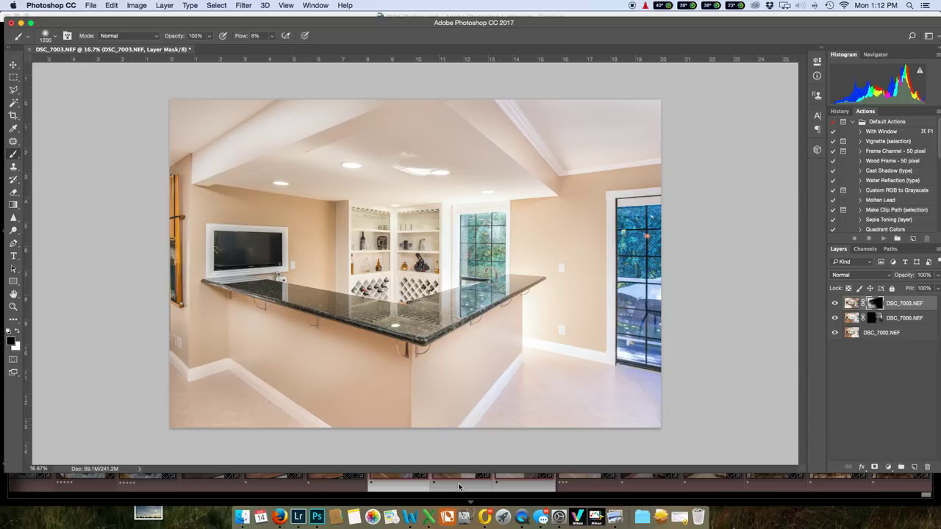
key(super+s)
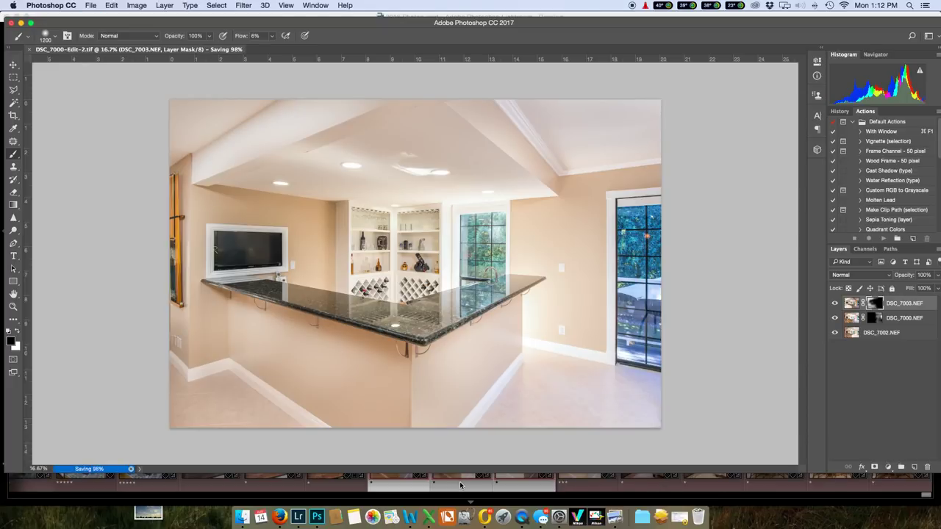
Step: Close the kitchen-bar document in Photoshop and return to its photo in Lightroom
key(super+w)
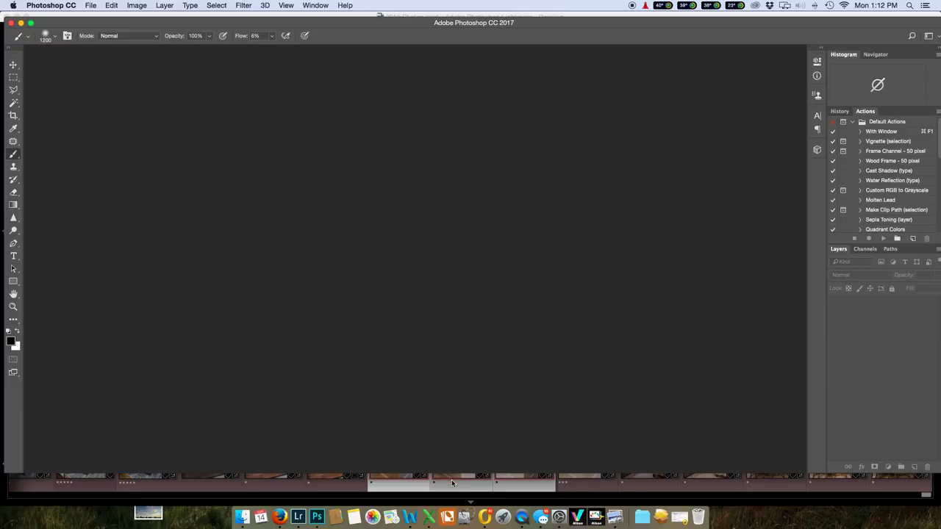
click(600, 478)
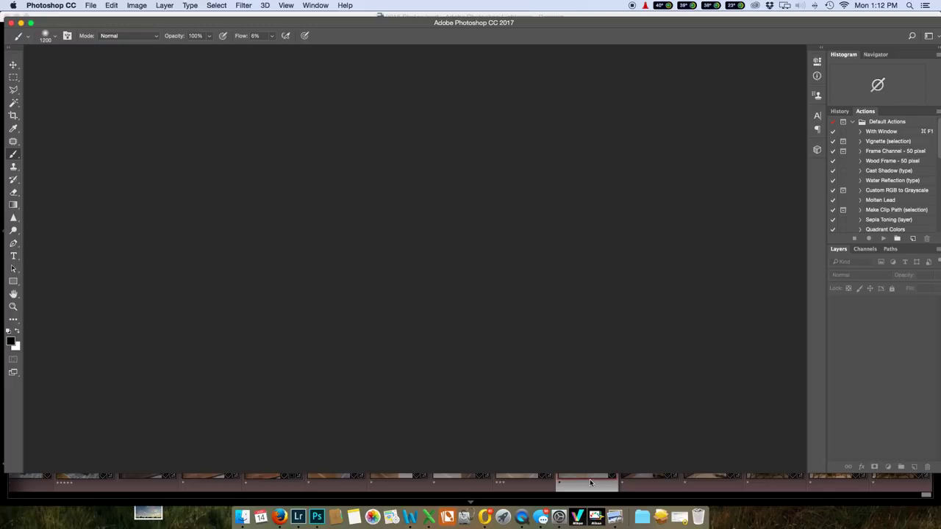
click(590, 483)
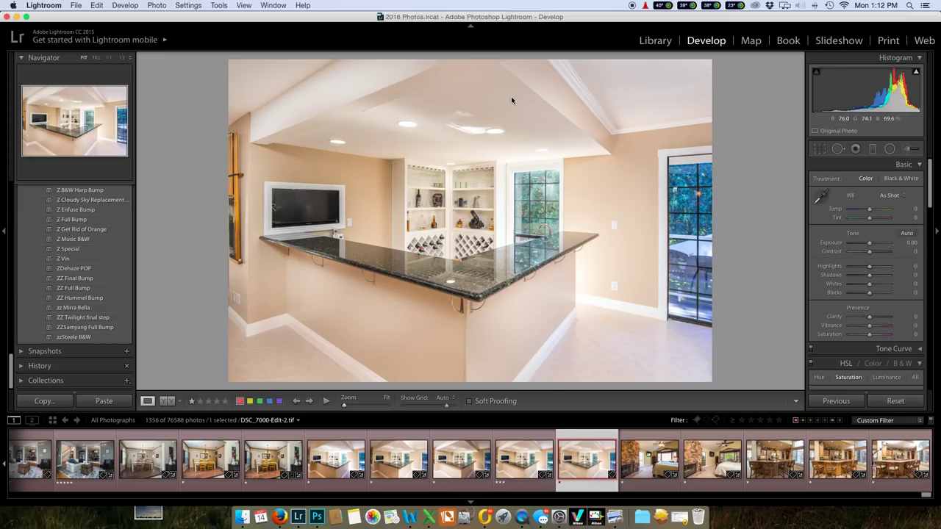
Step: Apply the ZZ Final Bump preset, then set HSL Blue hue −15 and Blue saturation −23
click(65, 279)
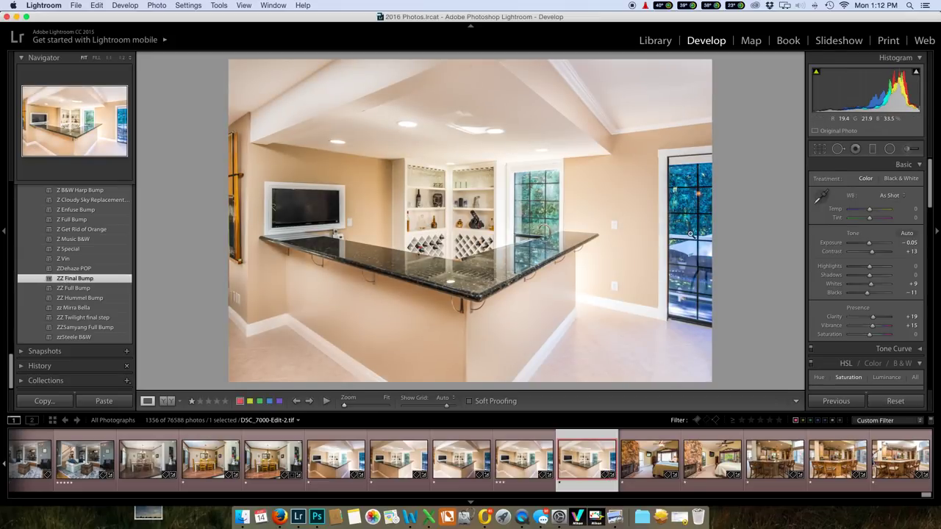
scroll(823, 266, down, 5)
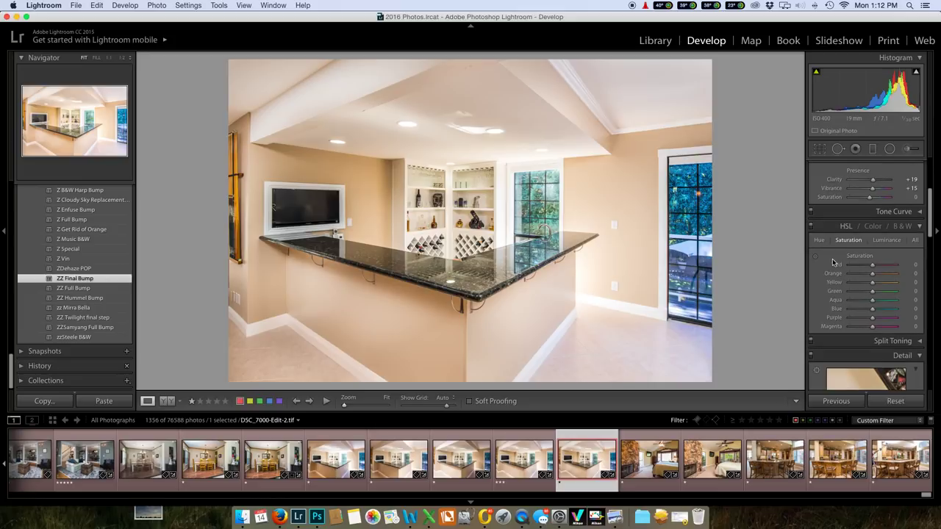
click(819, 240)
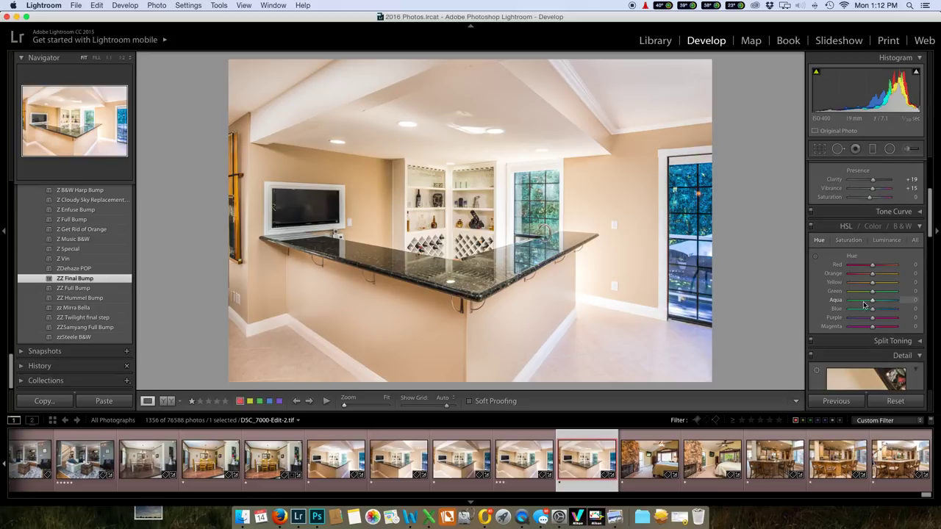
drag(872, 313, 864, 313)
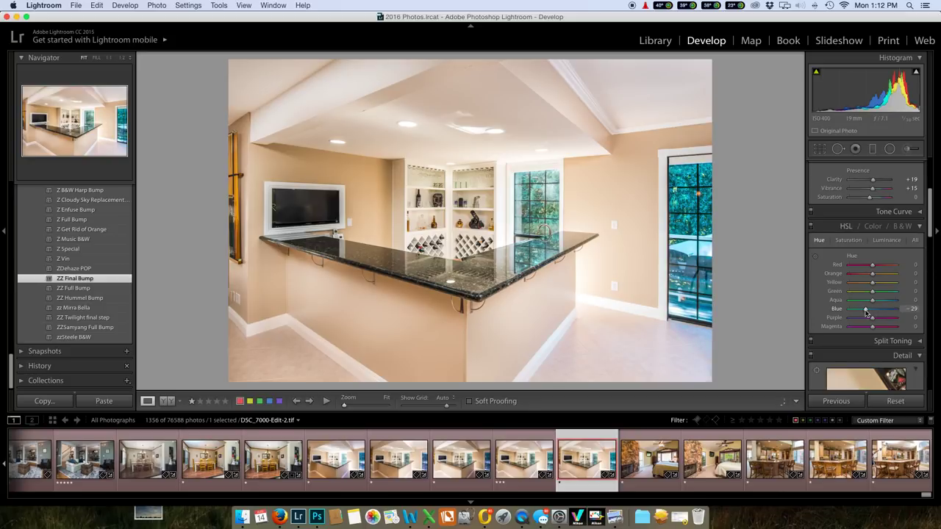
click(848, 239)
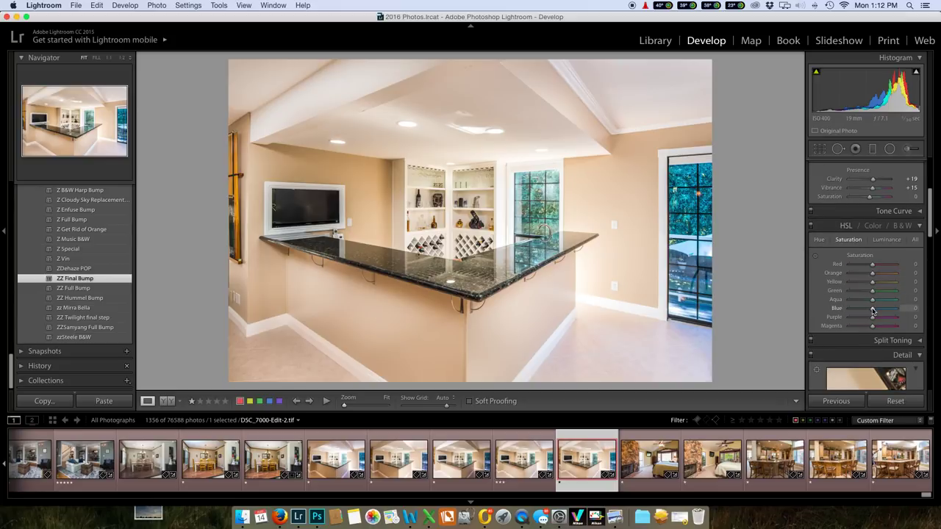
drag(870, 310, 866, 312)
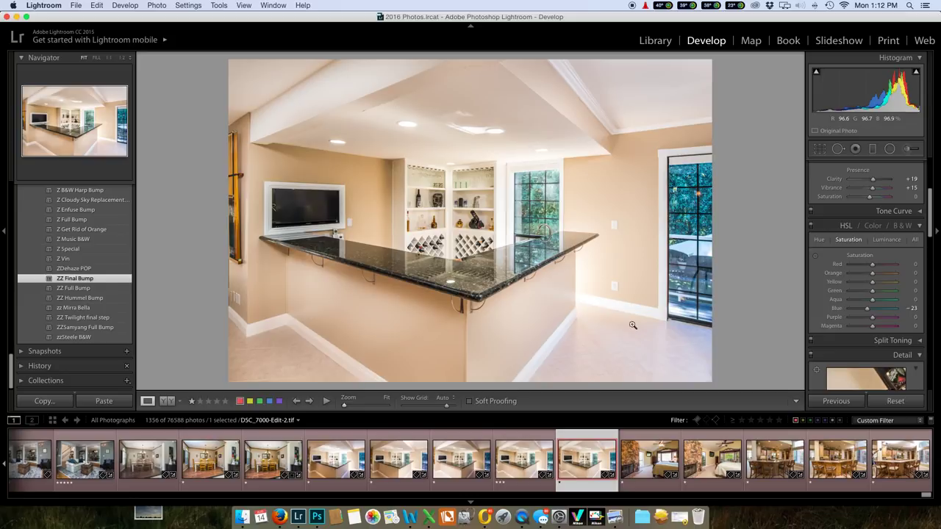
Step: Reset bedroom photo DSC_7081.NEF and set its Highlights to −100
click(642, 469)
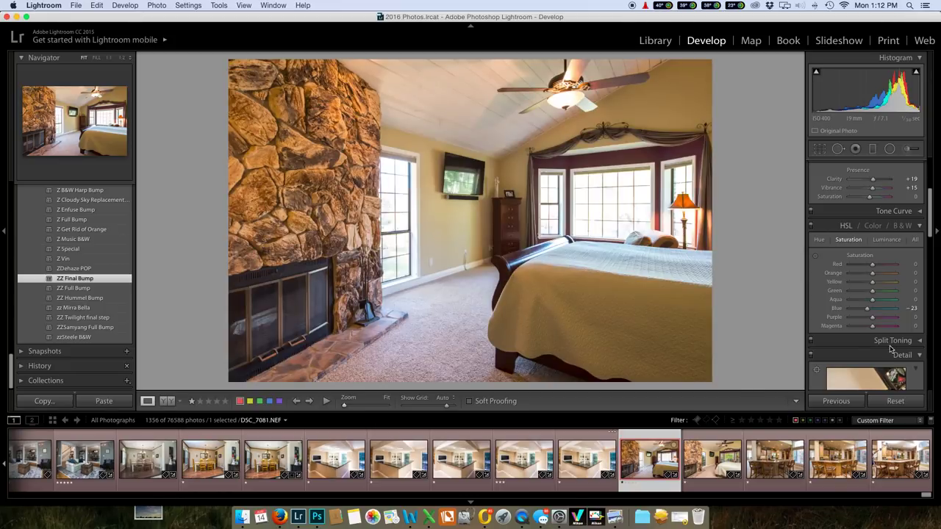
scroll(872, 343, up, 5)
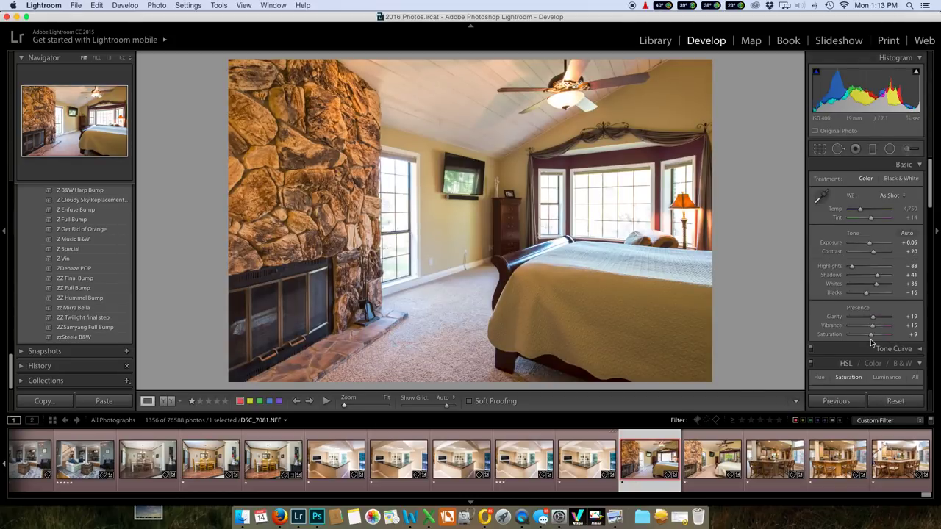
click(895, 402)
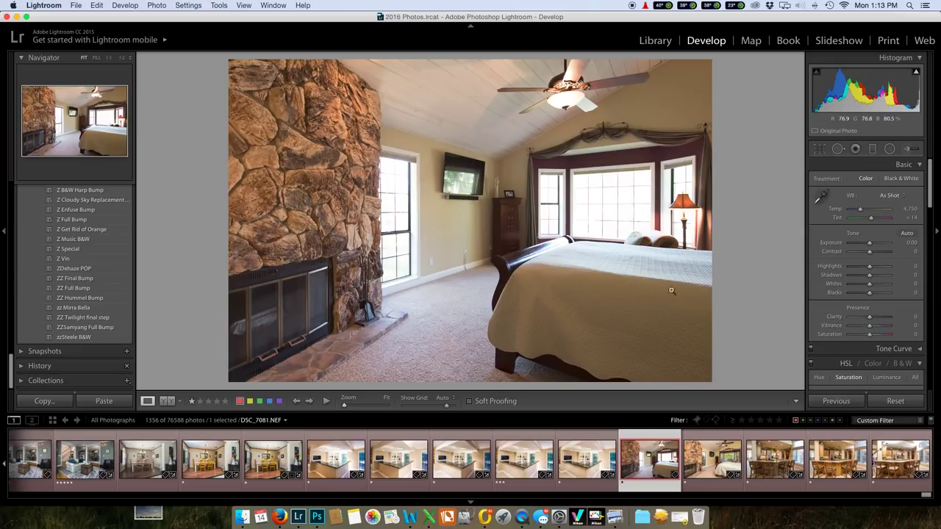
drag(867, 269, 847, 269)
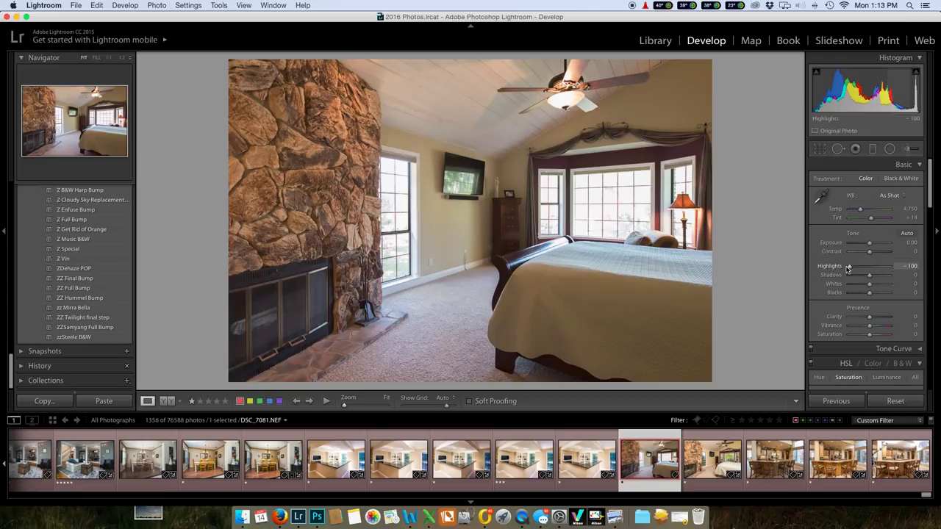
mouse_move(847, 269)
mouse_down()
mouse_move(869, 269)
mouse_move(835, 270)
mouse_up()
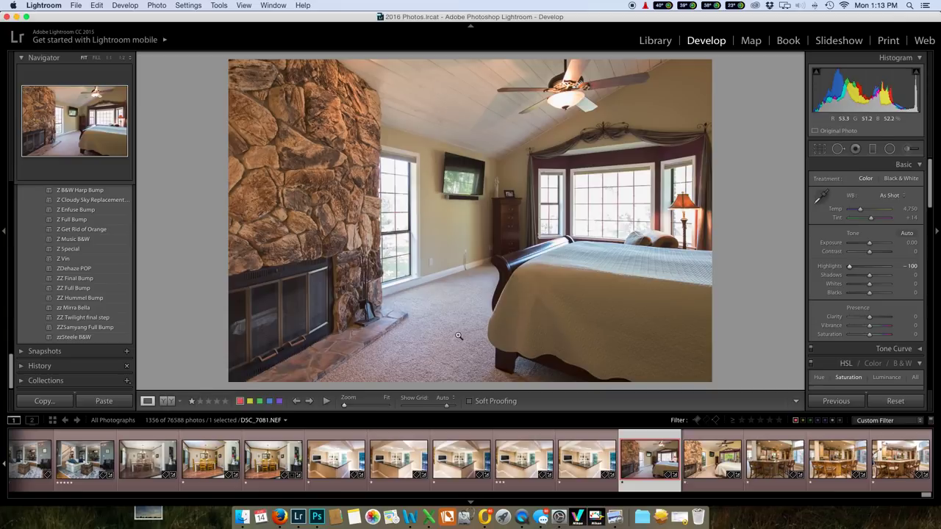
Step: Inspect bracket DSC_7084.NEF's window detail at 1:1, then add DSC_7081 to the selection
click(711, 467)
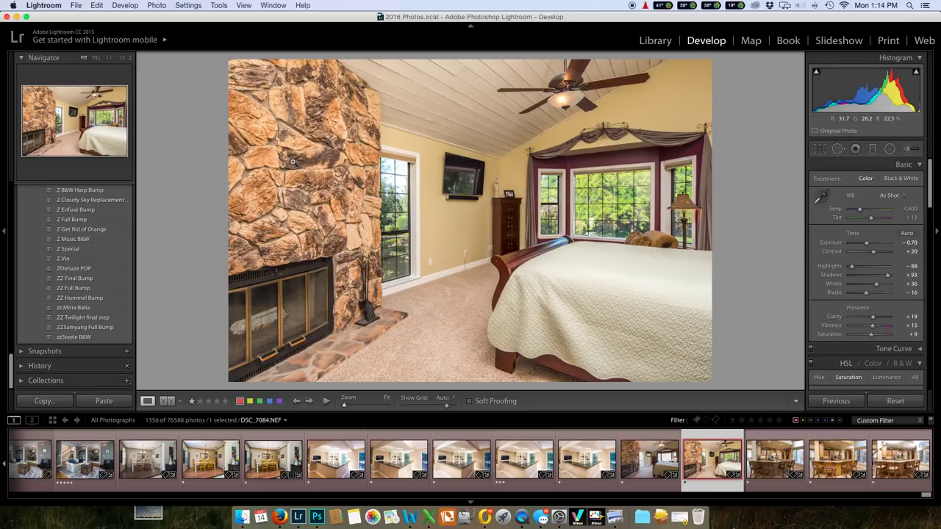
click(616, 204)
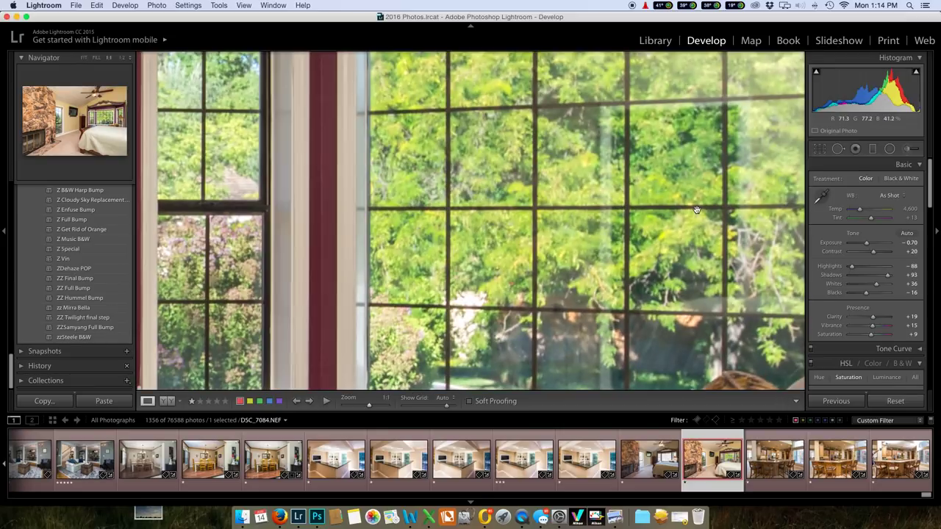
drag(695, 210, 632, 239)
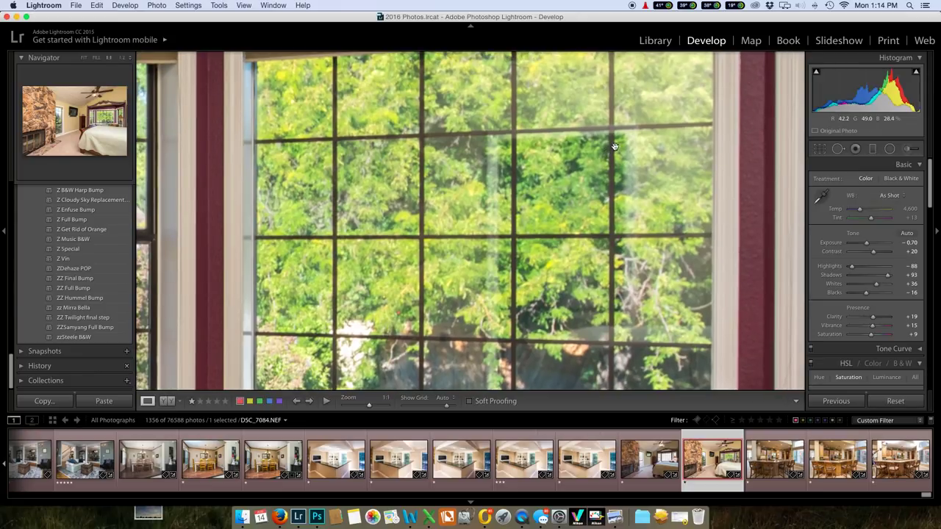
click(608, 204)
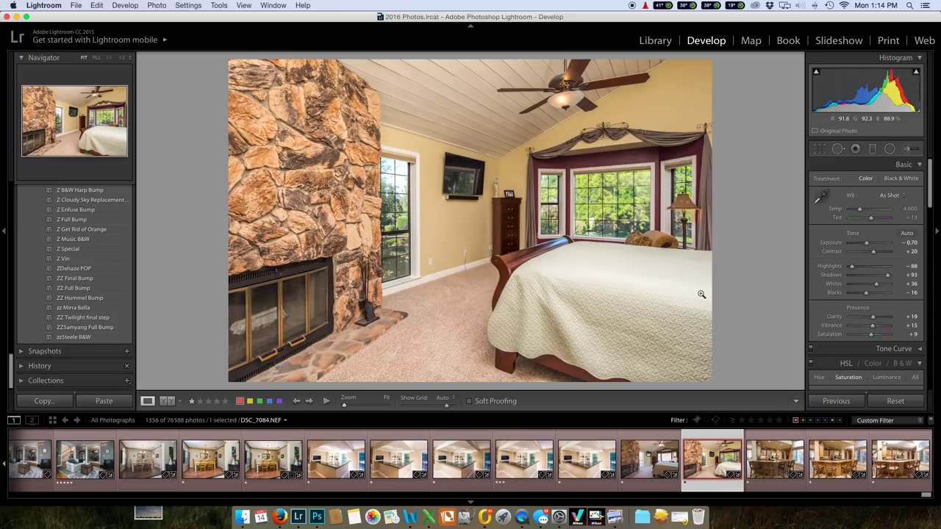
super+click(660, 471)
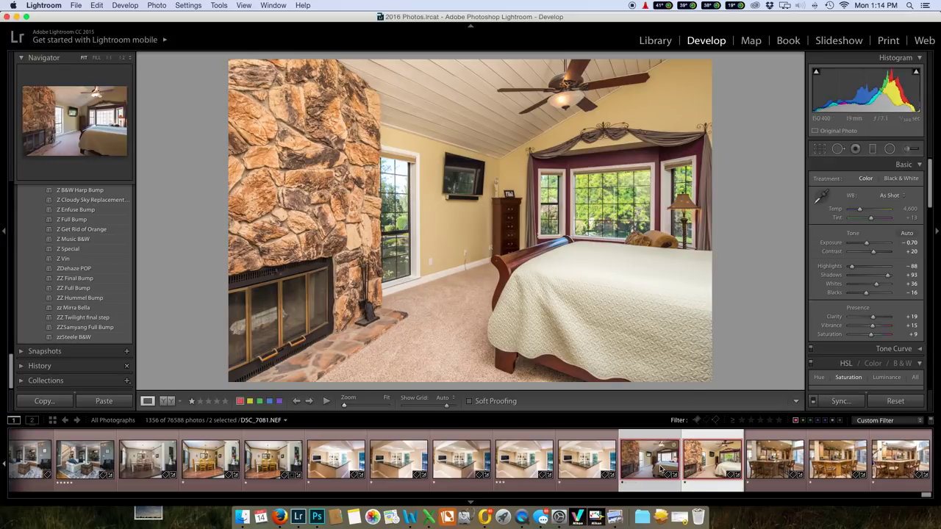
Step: Set bracket DSC_7081 to Exposure +0.45 and Highlights −75, undoing a settings paste
click(660, 470)
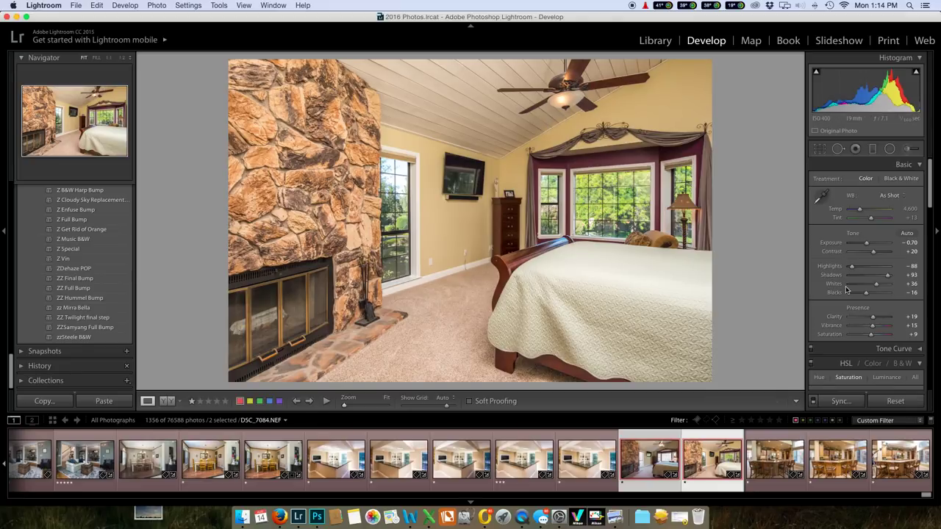
key(Left)
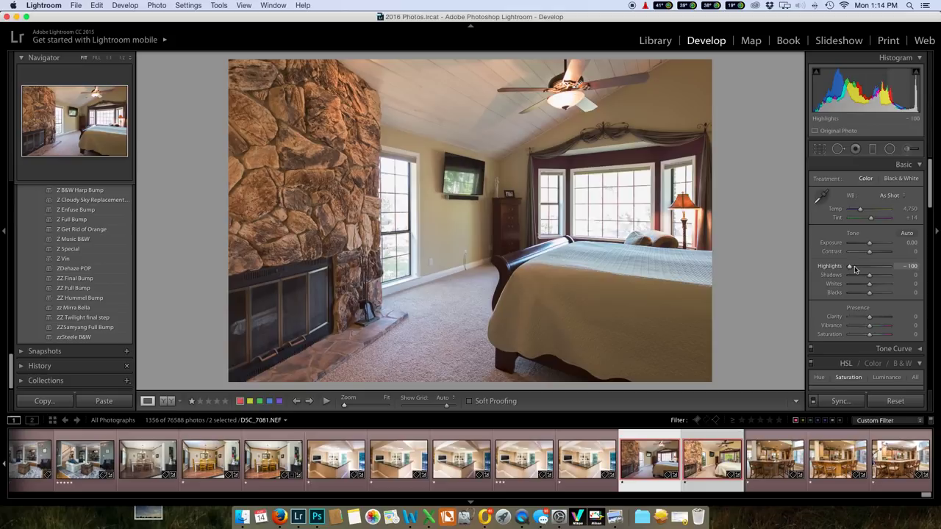
drag(869, 245, 872, 246)
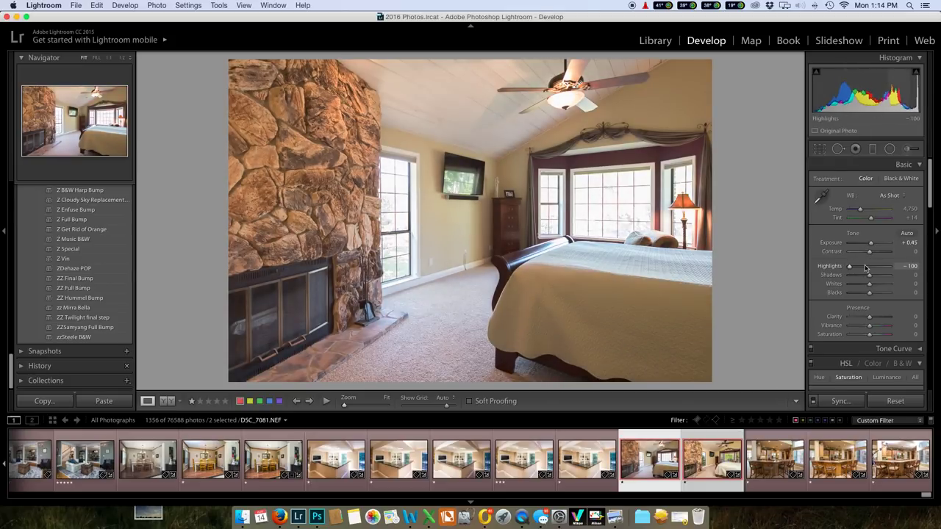
drag(850, 269, 854, 270)
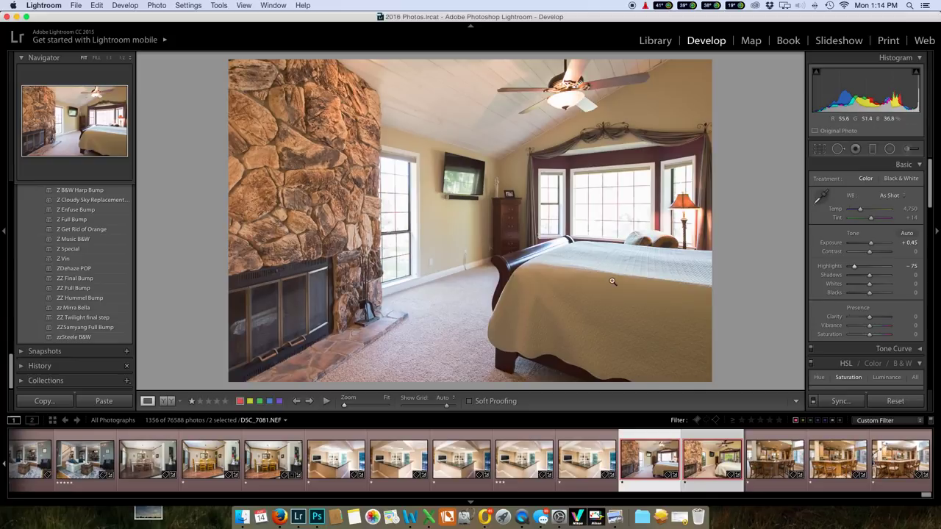
key(super+shift+v)
key(super+z)
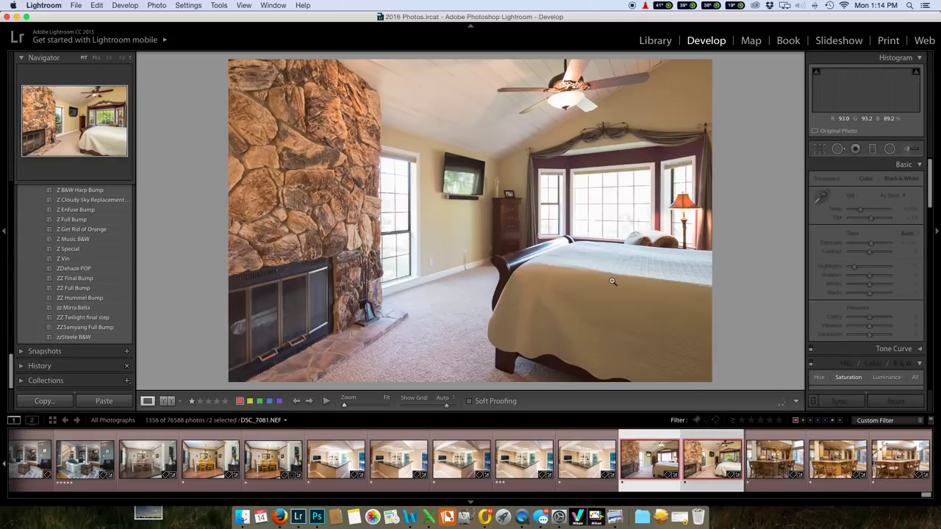
Step: Send both bedroom brackets to Photoshop as layers
right_click(570, 235)
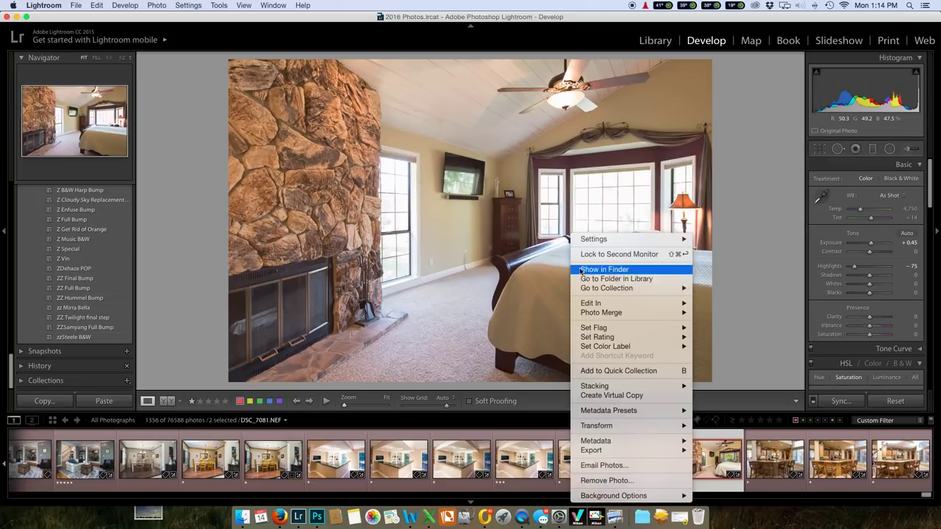
mouse_move(673, 309)
click(742, 427)
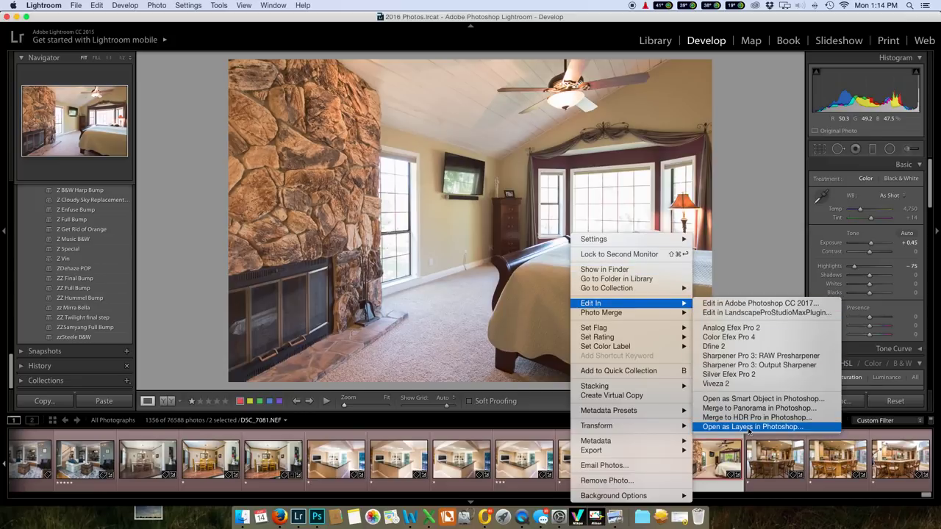
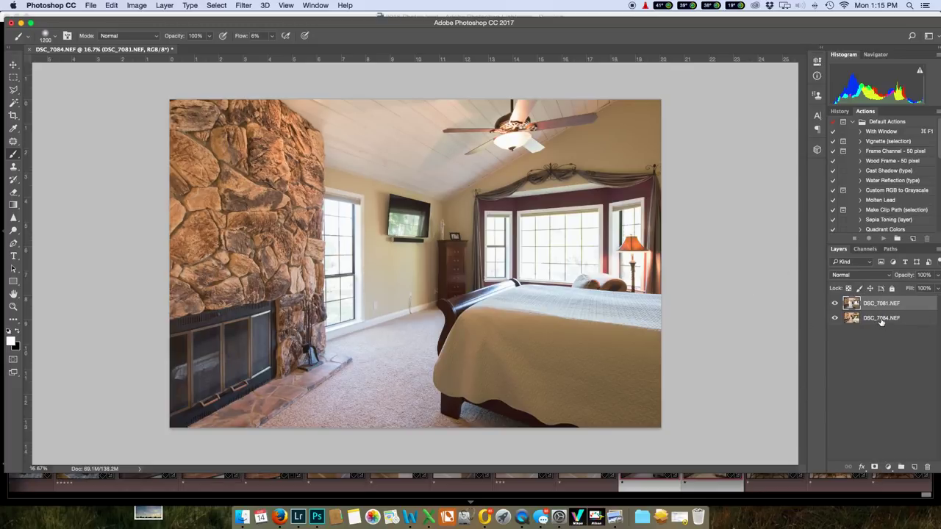
Step: Auto-align the DSC_7081.NEF and DSC_7084.NEF layers, then select the DSC_7081.NEF layer alone
shift+click(881, 319)
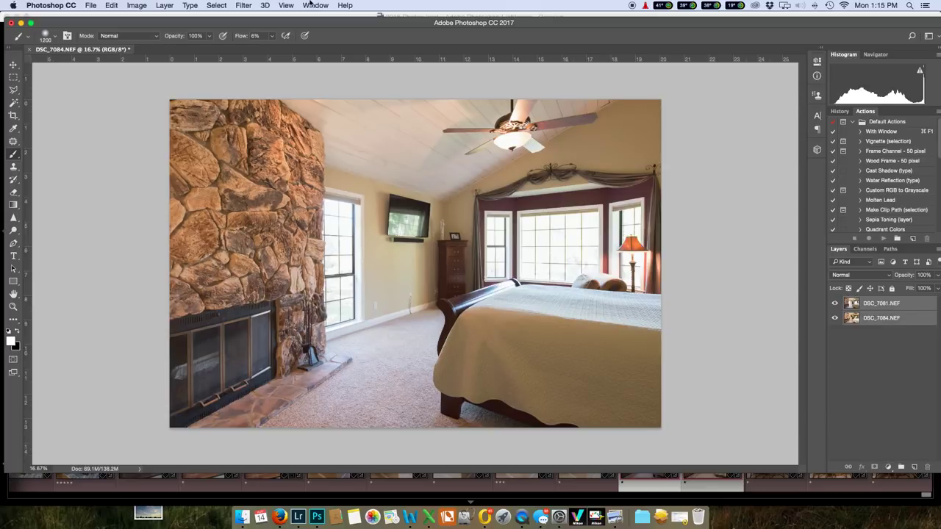
click(110, 6)
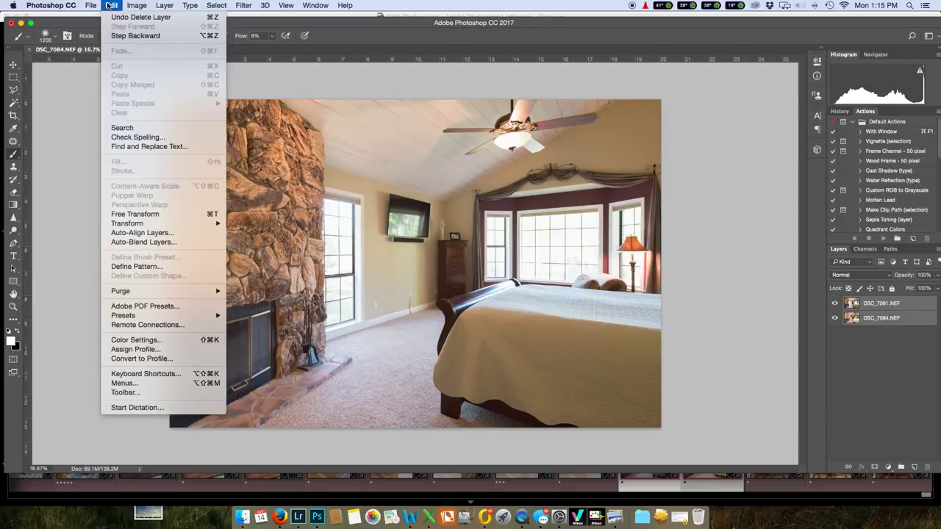
click(136, 233)
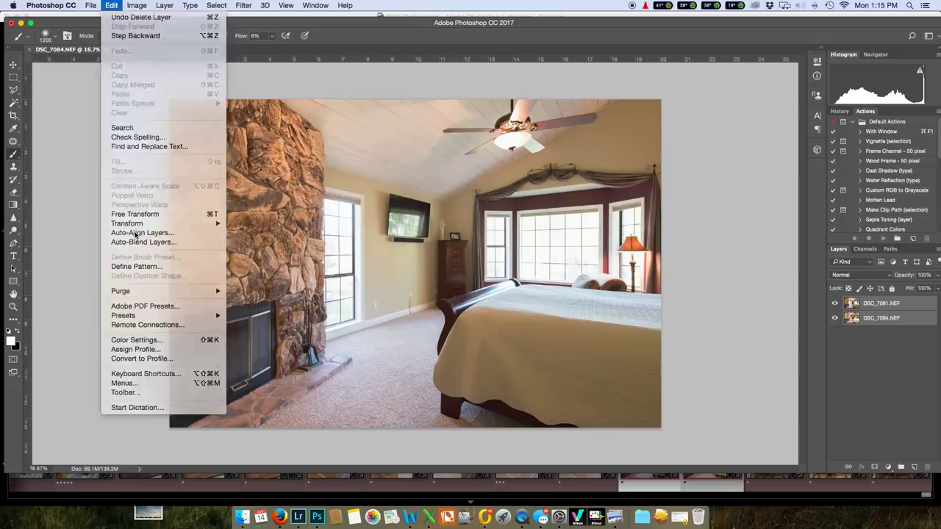
click(577, 150)
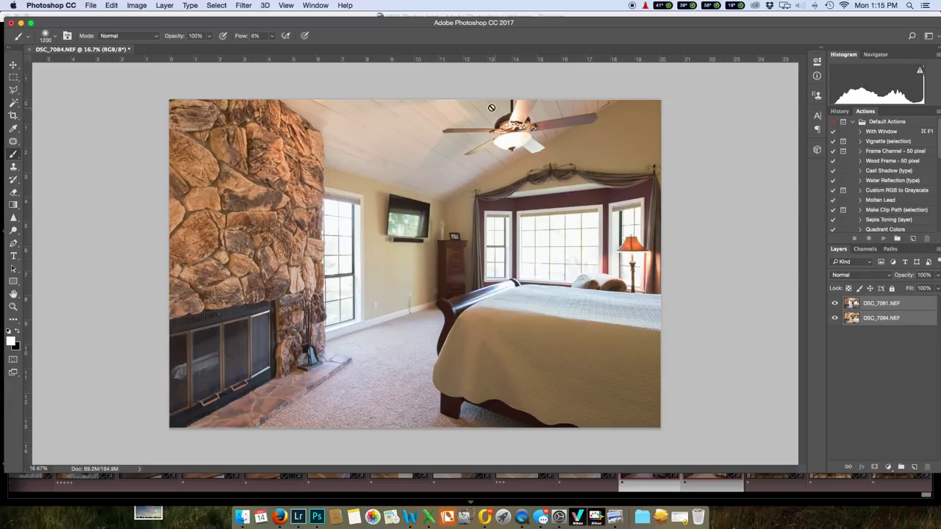
click(878, 305)
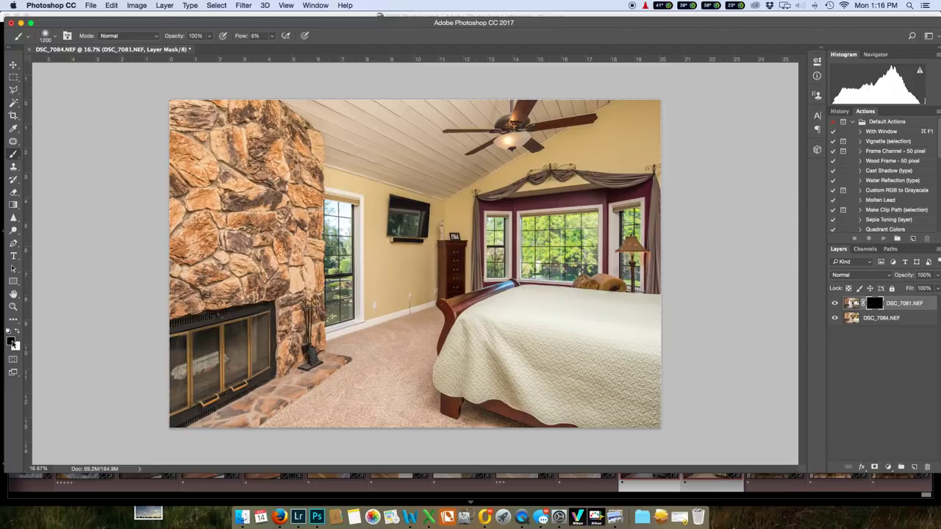
Step: Make white the painting colour and enlarge the brush to cover the stone wall
click(17, 334)
key(bracketright)
key(bracketright)
key(bracketright)
key(bracketright)
key(bracketright)
key(bracketright)
key(bracketright)
key(bracketright)
key(bracketright)
key(bracketright)
key(bracketright)
key(bracketright)
key(bracketright)
key(bracketright)
key(bracketright)
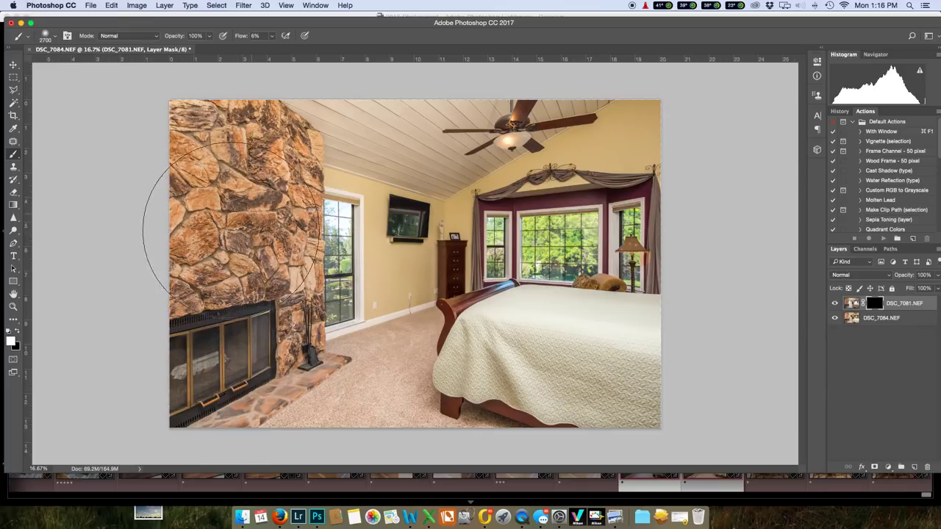
Step: Paint the exposure back over the stone wall and, with a 600 px brush, the lower-left fan blade
mouse_move(259, 125)
mouse_down()
mouse_move(325, 31)
mouse_move(379, 41)
mouse_move(302, 74)
mouse_move(333, 95)
mouse_up()
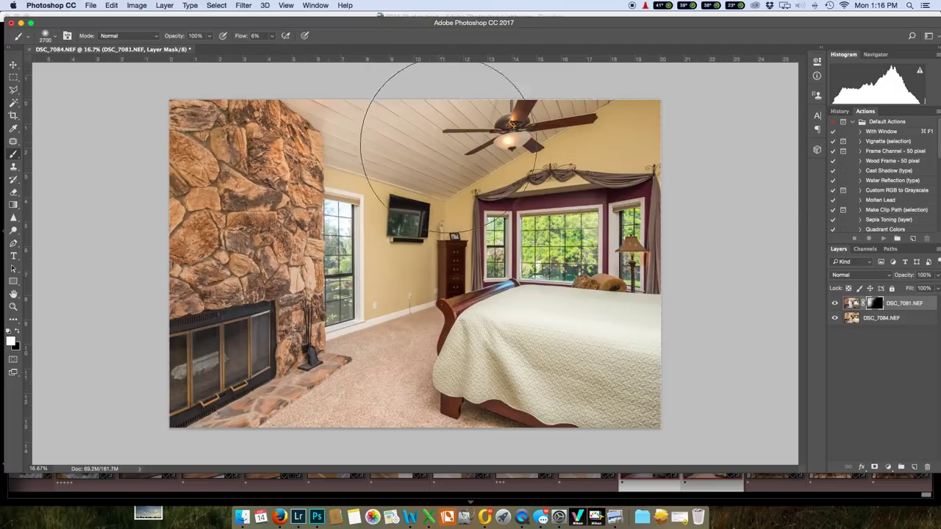
key(super+equal)
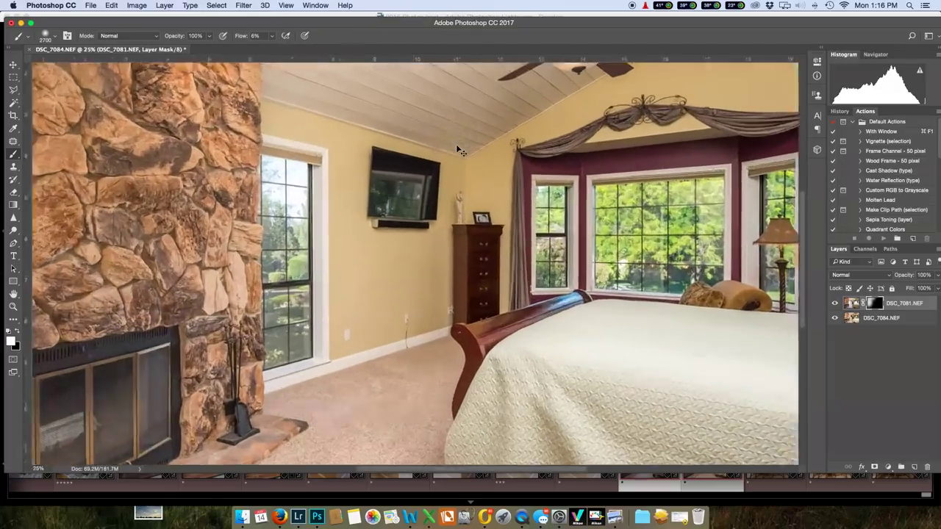
key(super+equal)
scroll(458, 150, up, 10)
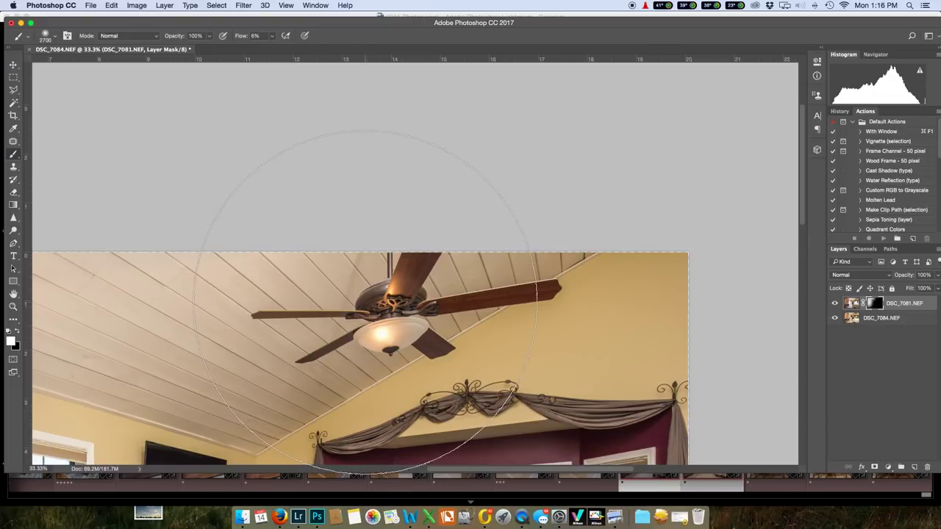
key(bracketleft)
key(bracketleft)
key(bracketleft)
key(bracketleft)
key(bracketleft)
key(bracketleft)
key(bracketleft)
key(bracketleft)
key(bracketleft)
key(bracketleft)
key(bracketleft)
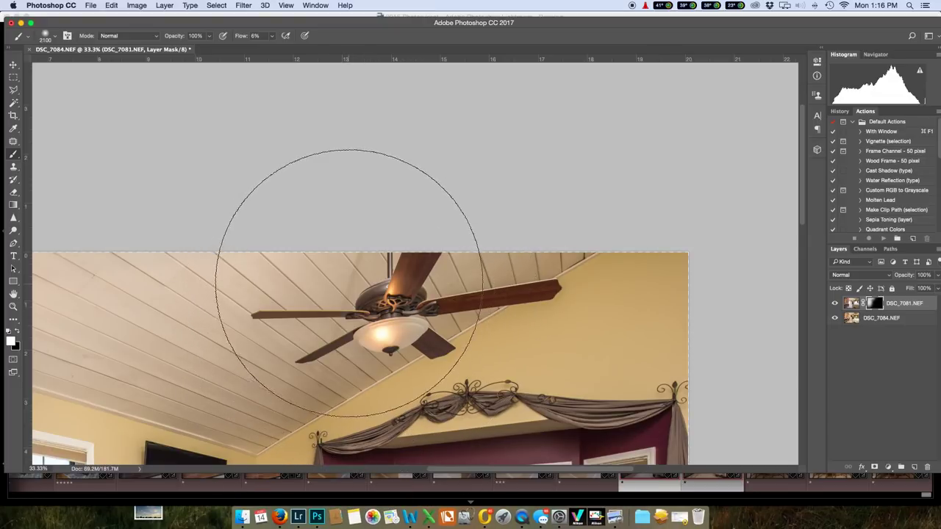
key(bracketleft)
key(bracketleft)
key(bracketleft)
key(bracketleft)
key(bracketleft)
key(bracketleft)
key(bracketleft)
key(bracketleft)
key(bracketleft)
key(bracketleft)
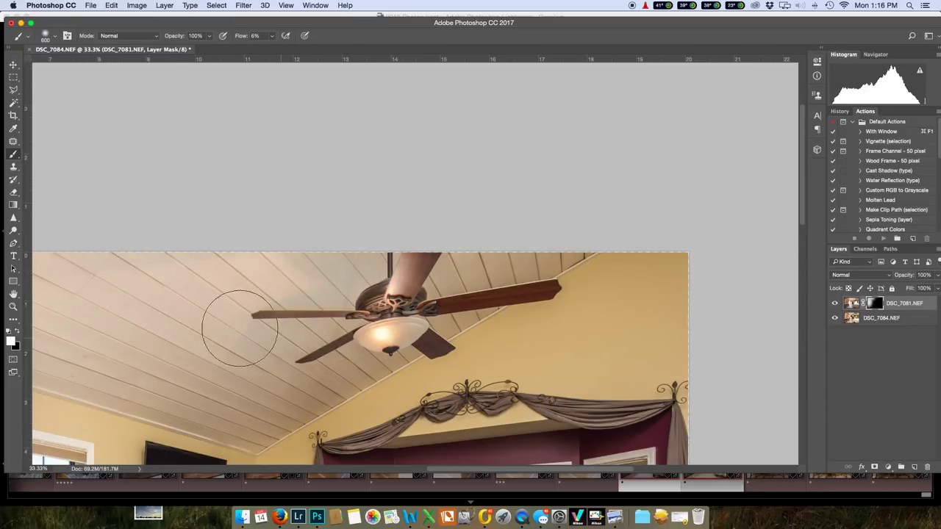
drag(294, 345, 326, 361)
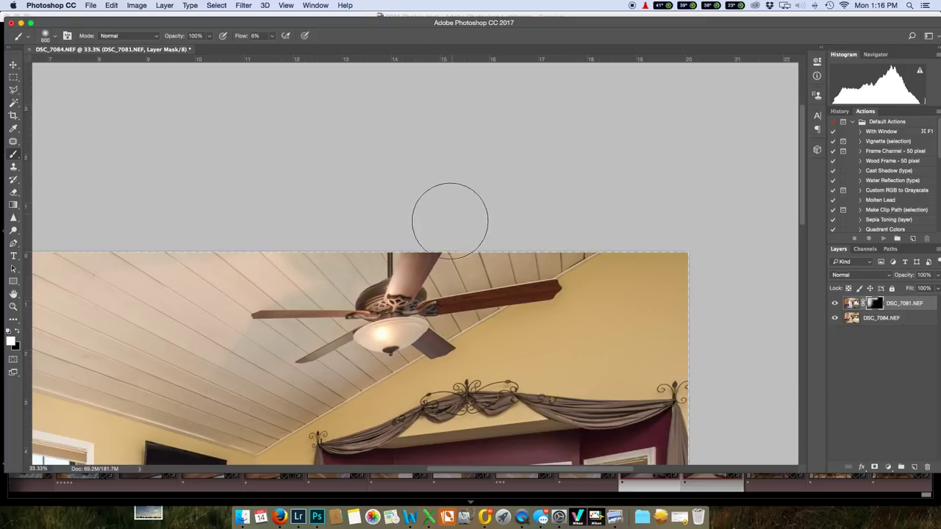
Step: Mask out the fan downrod and upper blade in black with a slightly smaller brush
key(x)
mouse_move(397, 237)
mouse_down()
mouse_move(423, 264)
mouse_move(401, 281)
mouse_move(415, 268)
mouse_move(390, 331)
mouse_move(379, 334)
mouse_move(386, 301)
mouse_move(419, 312)
mouse_move(386, 327)
mouse_move(410, 257)
mouse_move(404, 309)
mouse_move(417, 265)
mouse_move(395, 315)
mouse_up()
key(bracketleft)
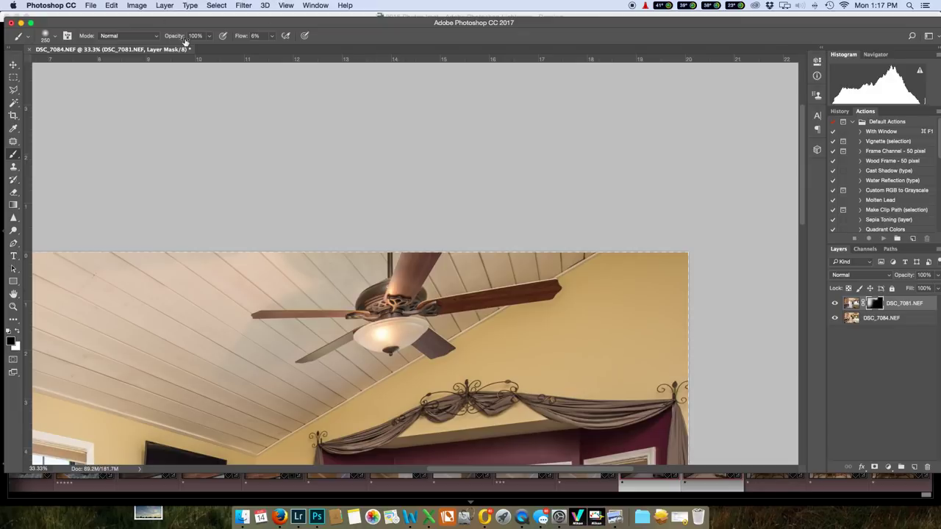
drag(409, 251, 413, 269)
scroll(406, 297, down, 3)
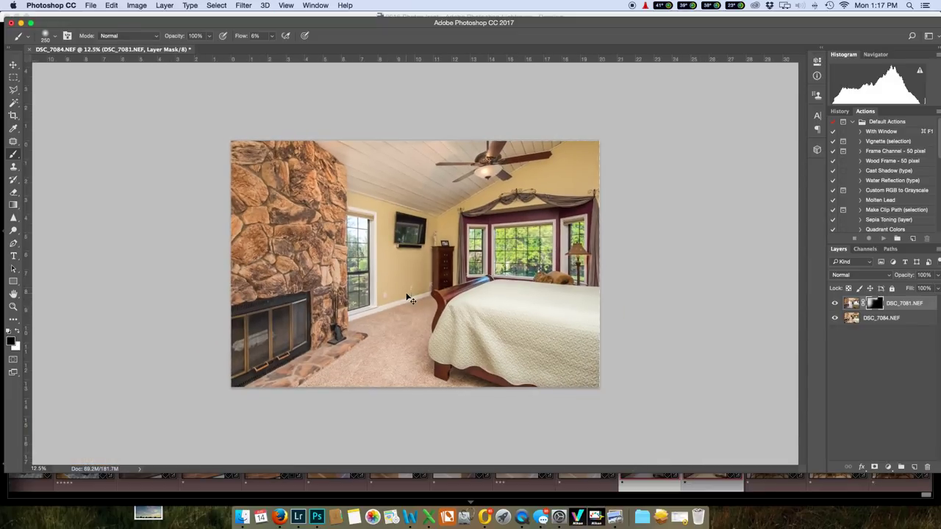
scroll(408, 298, up, 1)
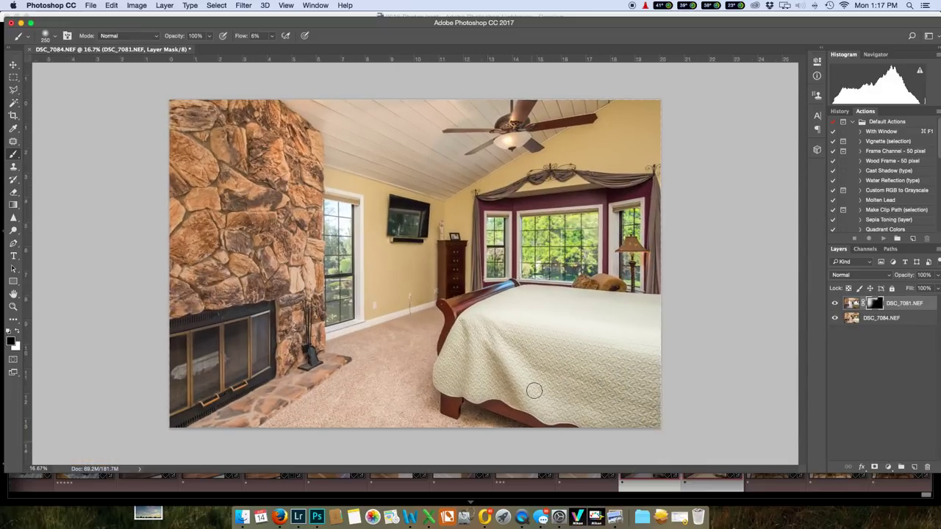
Step: Set a 1900 px brush at 0% hardness and paint the mask across the bed
key(bracketright)
key(bracketright)
key(bracketright)
key(bracketright)
key(bracketright)
key(bracketright)
key(bracketright)
key(bracketright)
key(bracketright)
key(bracketright)
key(bracketright)
key(bracketright)
key(bracketright)
key(bracketright)
right_click(558, 314)
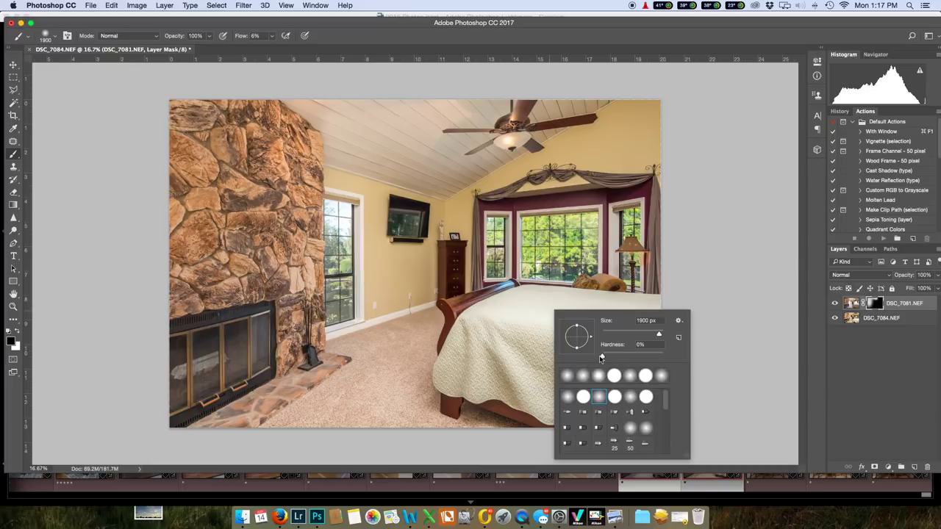
key(Return)
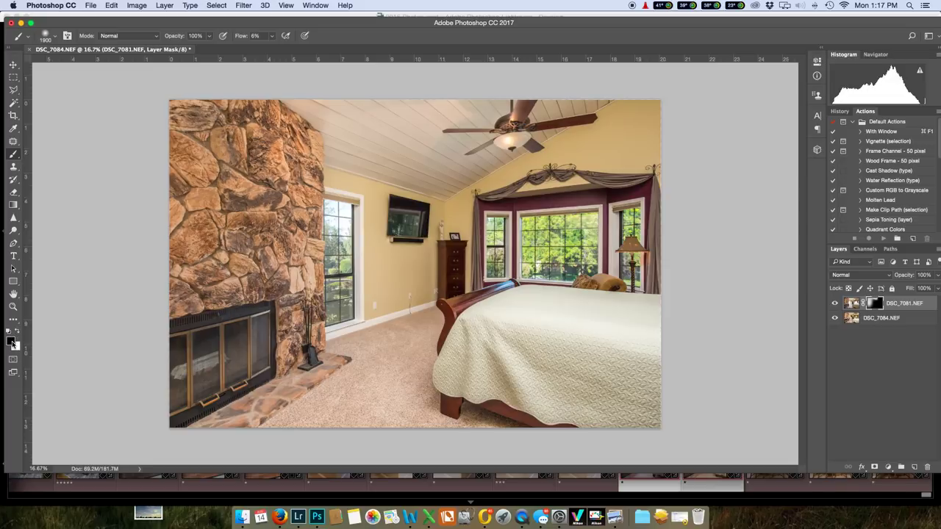
mouse_move(54, 337)
mouse_down()
mouse_move(452, 330)
mouse_move(615, 343)
mouse_move(631, 353)
mouse_move(510, 335)
mouse_move(639, 369)
mouse_move(456, 366)
mouse_move(481, 411)
mouse_move(644, 435)
mouse_move(361, 430)
mouse_move(527, 435)
mouse_move(518, 428)
mouse_move(440, 442)
mouse_move(642, 396)
mouse_move(658, 312)
mouse_move(520, 312)
mouse_move(627, 325)
mouse_move(651, 342)
mouse_move(590, 348)
mouse_move(553, 382)
mouse_move(617, 405)
mouse_move(485, 388)
mouse_move(482, 311)
mouse_move(464, 385)
mouse_move(438, 372)
mouse_up()
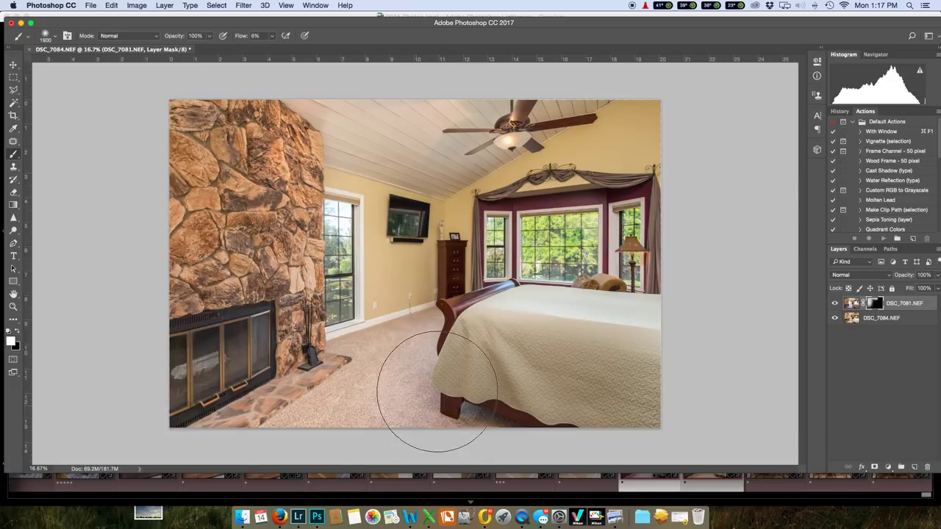
mouse_move(516, 452)
mouse_down()
mouse_move(620, 399)
mouse_move(656, 301)
mouse_up()
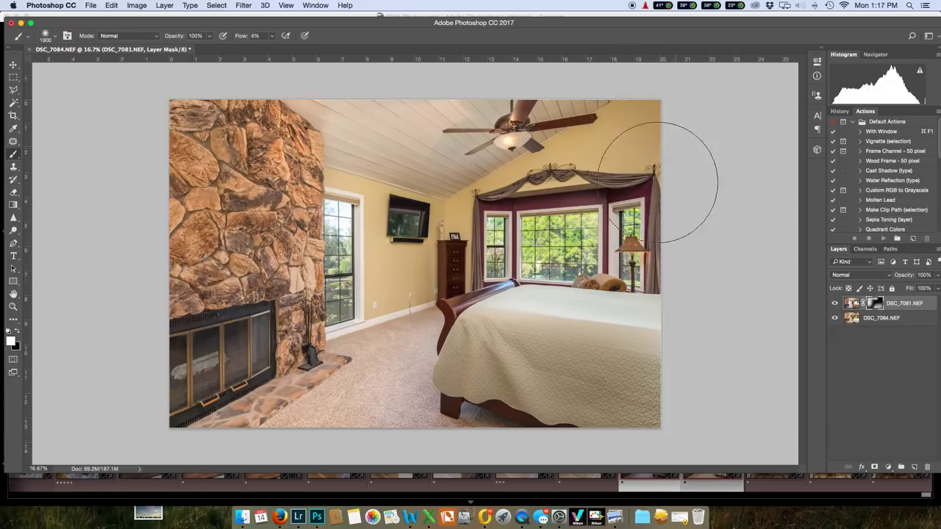
Step: Shrink the brush to 900 px and paint the exposure back over the valance and TV area
key(bracketleft)
key(bracketleft)
key(bracketleft)
key(bracketleft)
key(bracketleft)
key(bracketleft)
key(bracketleft)
key(bracketleft)
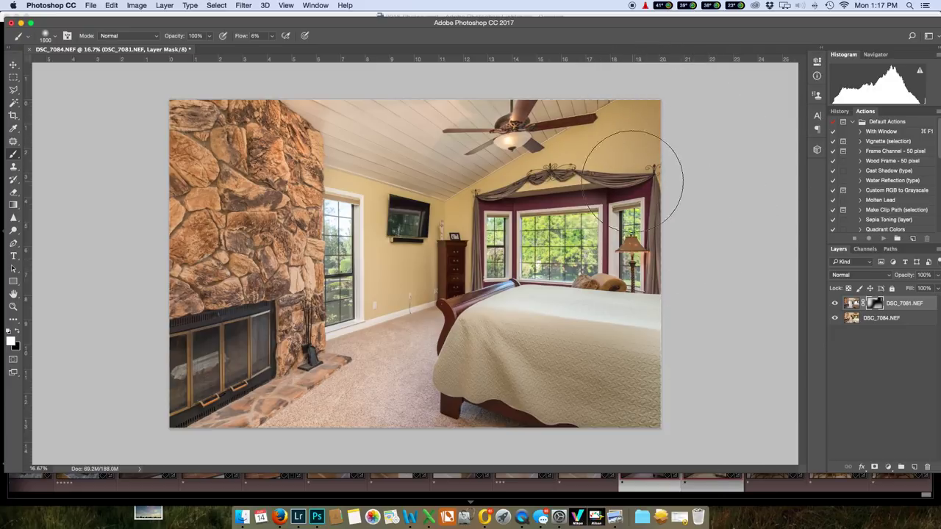
key(bracketleft)
key(bracketleft)
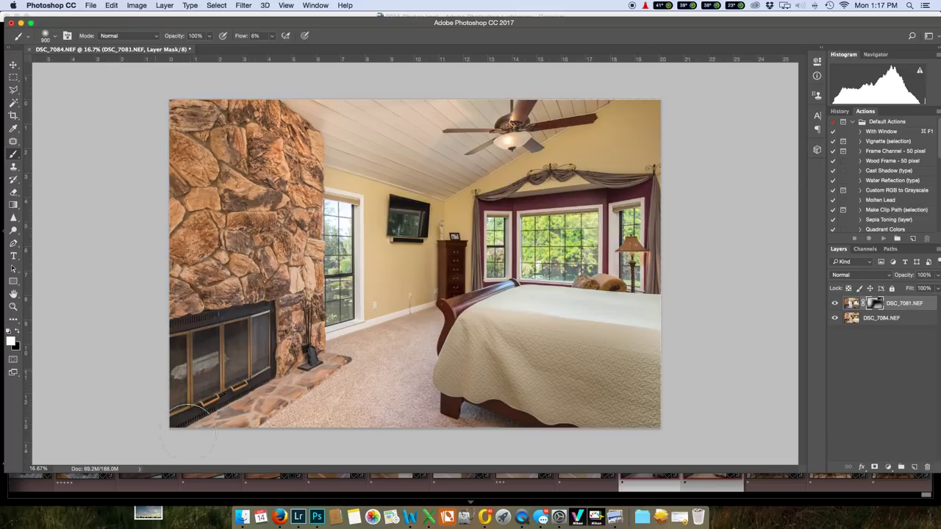
drag(404, 221, 396, 259)
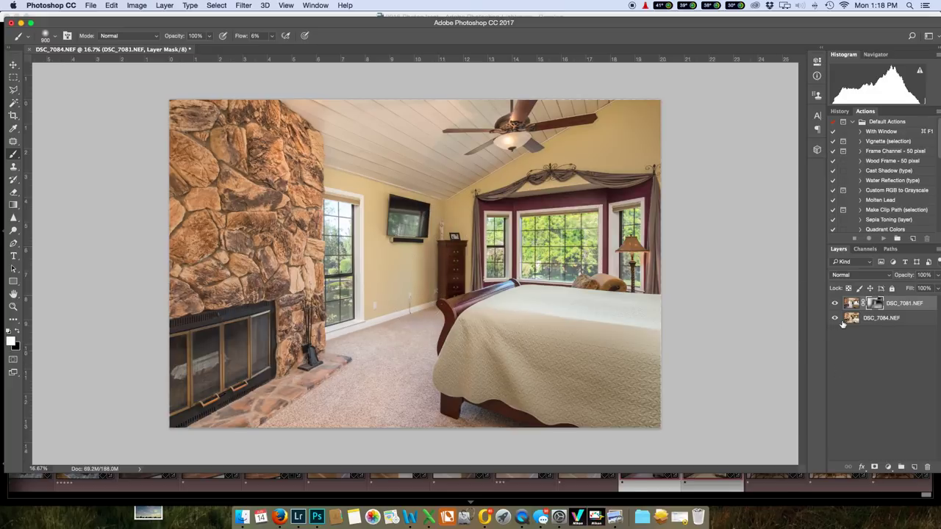
Step: Switch to black, zoom on the TV wall, shrink the brush to 500 px, then fit the whole image
key(x)
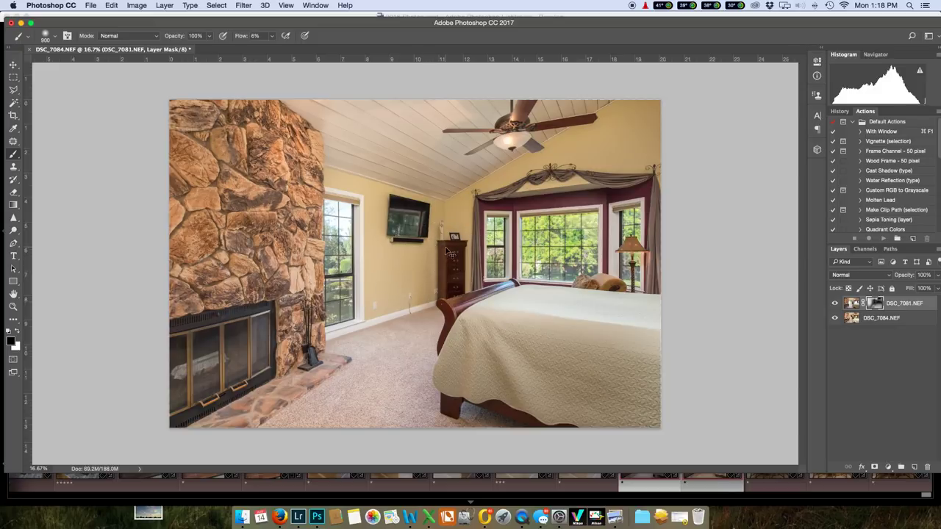
scroll(447, 253, up, 5)
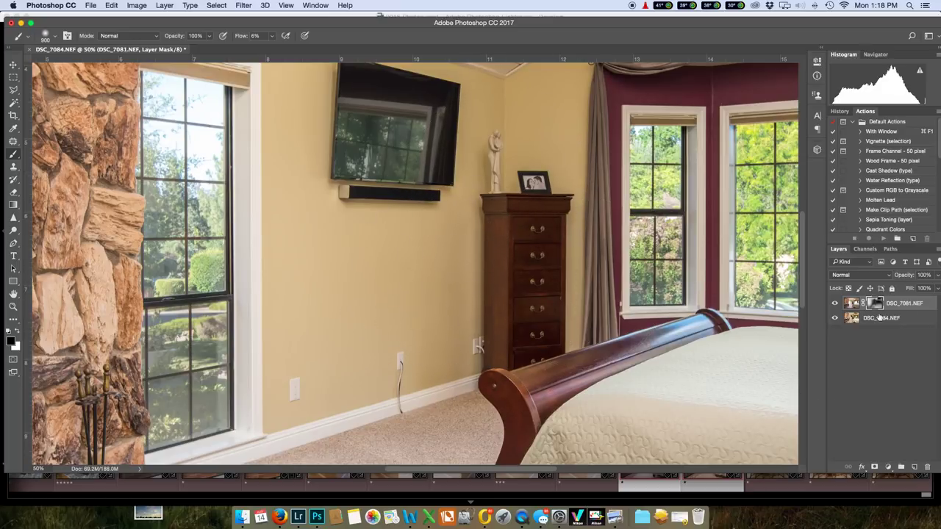
key(bracketleft)
key(bracketleft)
key(bracketleft)
key(bracketleft)
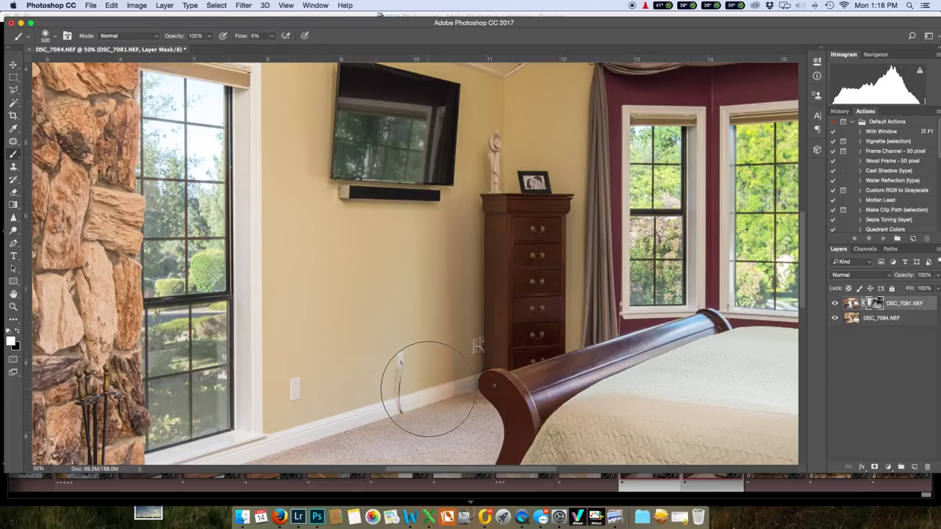
key(super+minus)
key(super+minus)
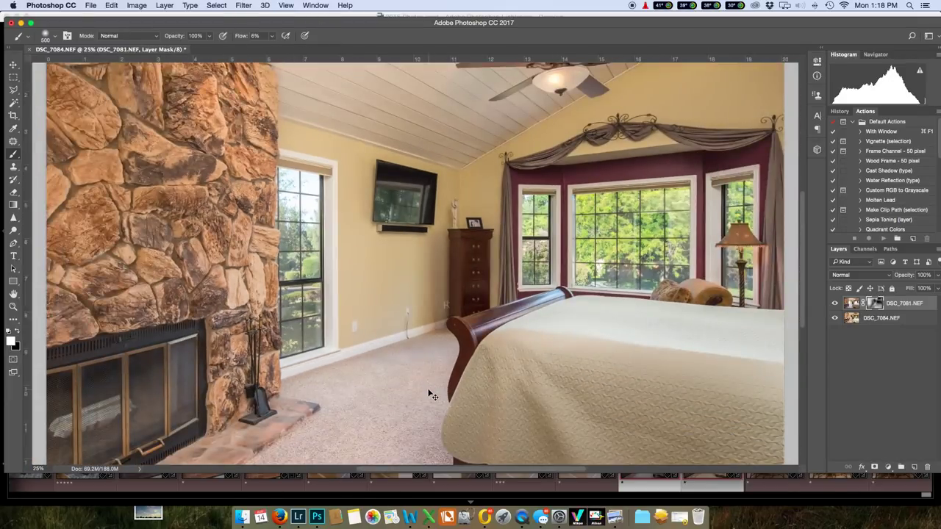
key(super+minus)
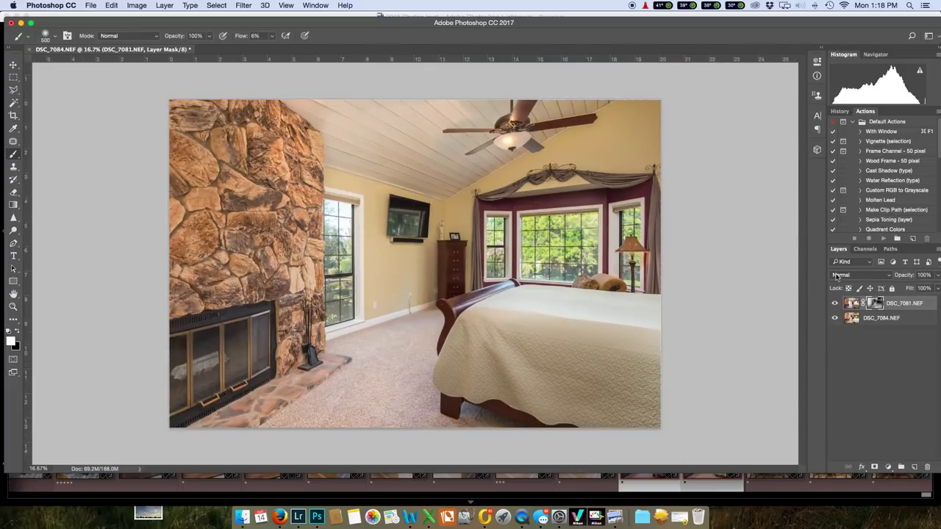
Step: Toggle the top exposure's visibility twice to compare the blend against the brighter exposure
click(835, 303)
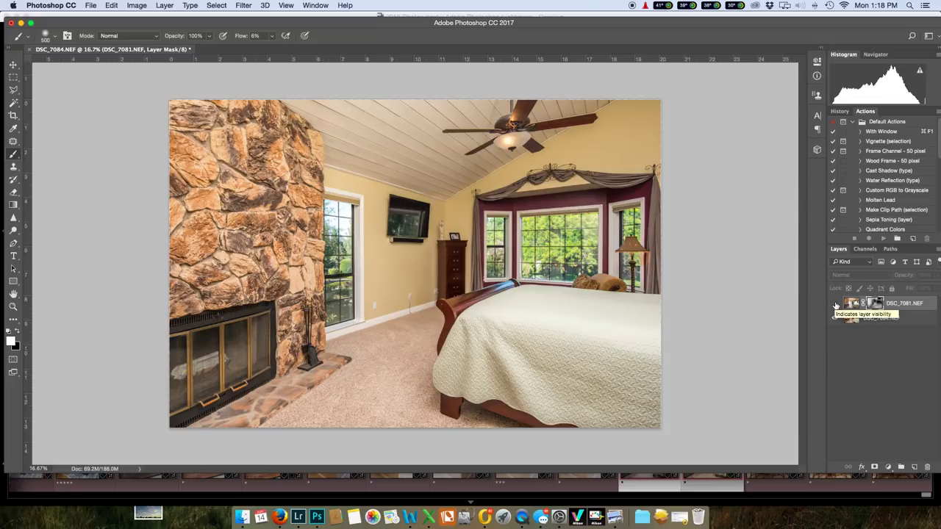
click(835, 304)
click(835, 303)
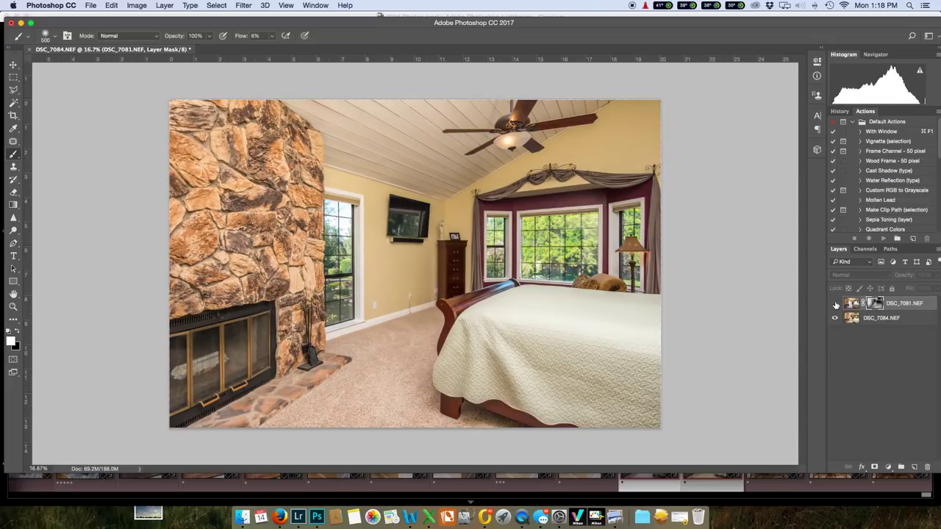
click(835, 303)
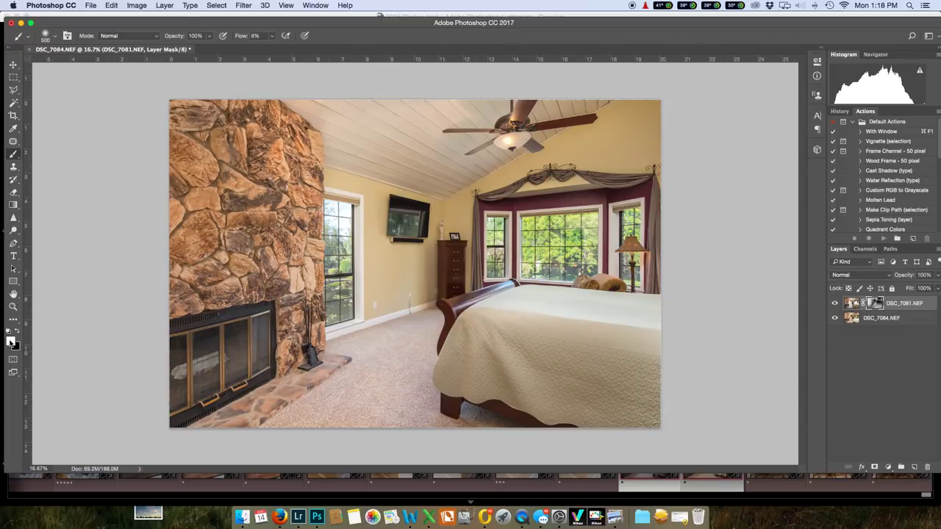
Step: Check the ceiling fan at 33.3% with a black ~1600 px brush, then save and close DSC_7081-Edit-2.tif
key(x)
key(bracketright)
key(bracketright)
key(bracketright)
key(bracketright)
key(bracketright)
key(bracketright)
key(bracketright)
key(bracketright)
key(bracketright)
key(bracketright)
key(bracketright)
key(bracketright)
key(bracketright)
key(bracketright)
key(bracketright)
key(bracketright)
key(bracketright)
key(bracketright)
key(bracketright)
key(bracketright)
key(bracketright)
key(bracketright)
key(bracketright)
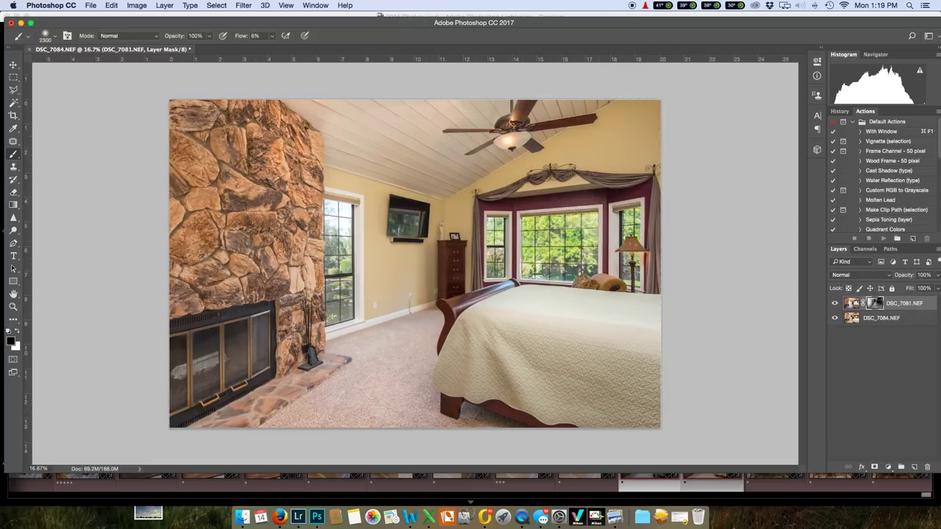
key(super+equal)
key(super+equal)
drag(522, 89, 490, 405)
key(bracketleft)
key(bracketleft)
key(bracketleft)
key(bracketleft)
key(bracketleft)
key(bracketleft)
key(bracketleft)
key(bracketleft)
key(bracketleft)
key(bracketleft)
key(bracketleft)
key(bracketleft)
key(bracketleft)
key(bracketleft)
key(bracketleft)
key(bracketleft)
key(bracketleft)
key(bracketleft)
key(bracketleft)
key(bracketleft)
key(bracketleft)
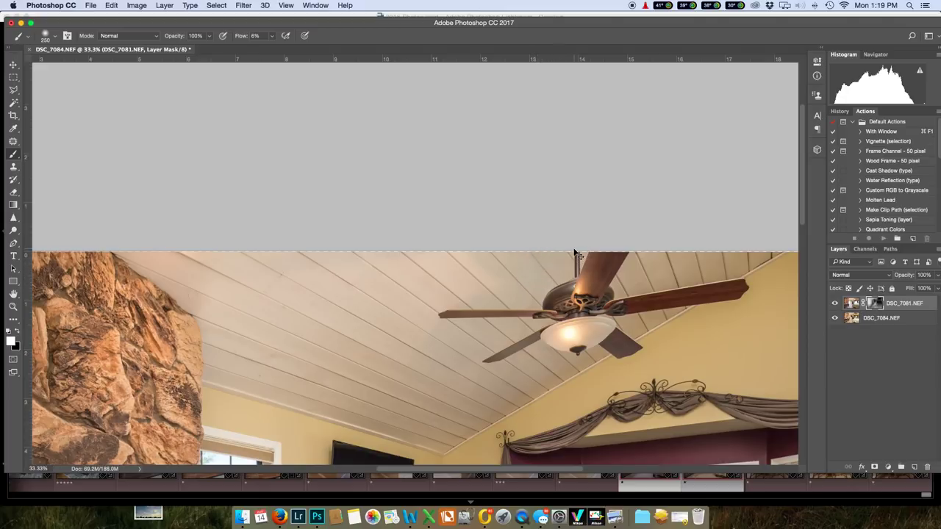
key(super+minus)
key(super+minus)
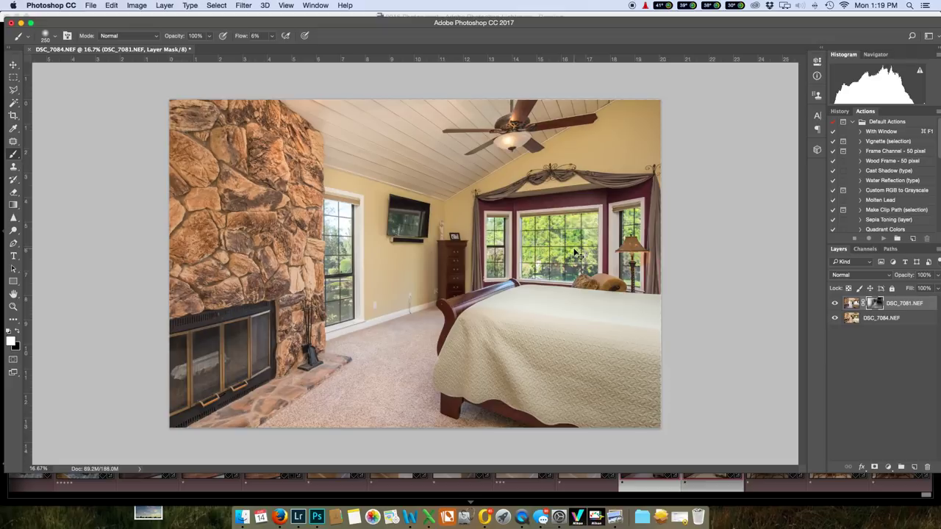
key(super+s)
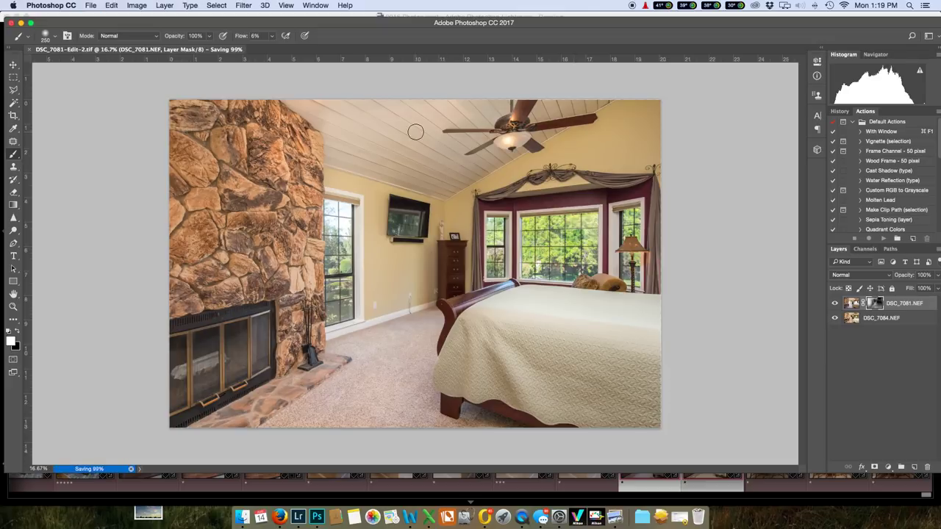
key(super+w)
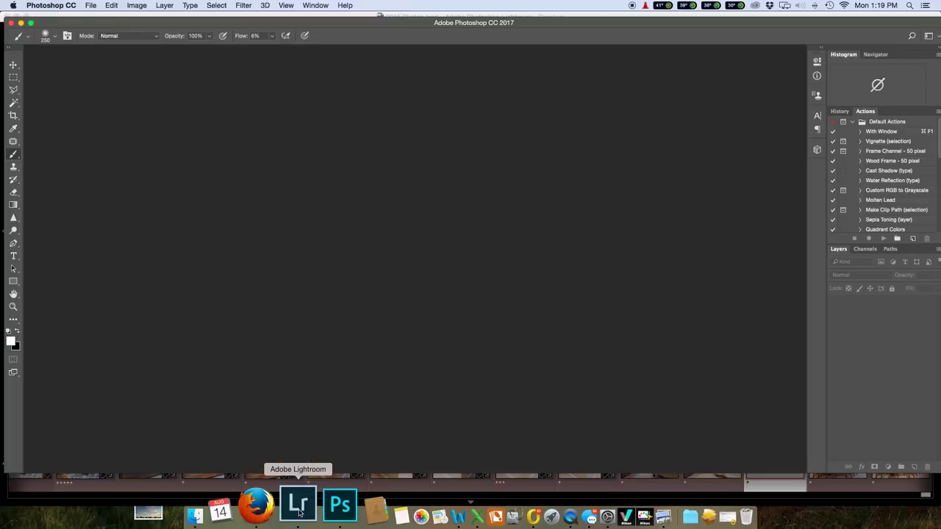
Step: In Lightroom, try the ZZ Final Bump preset on the blended photo, then undo it
click(299, 515)
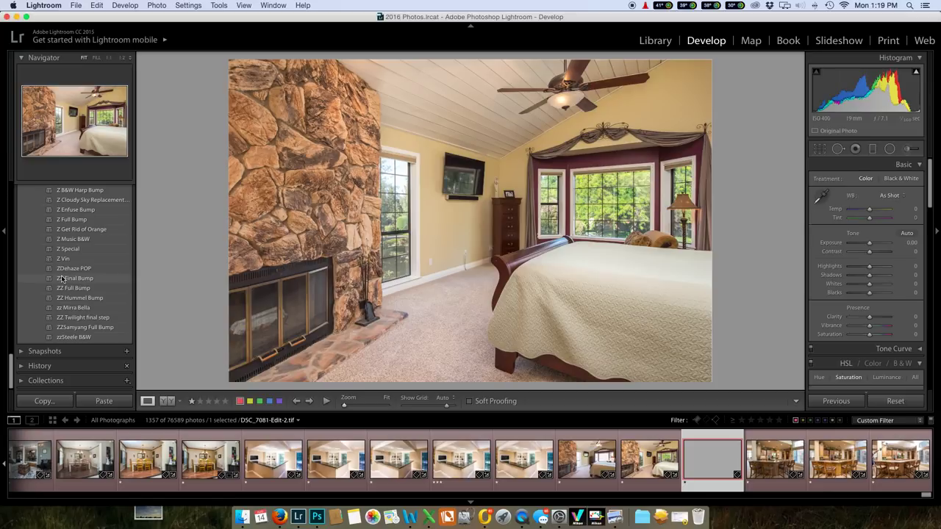
click(65, 278)
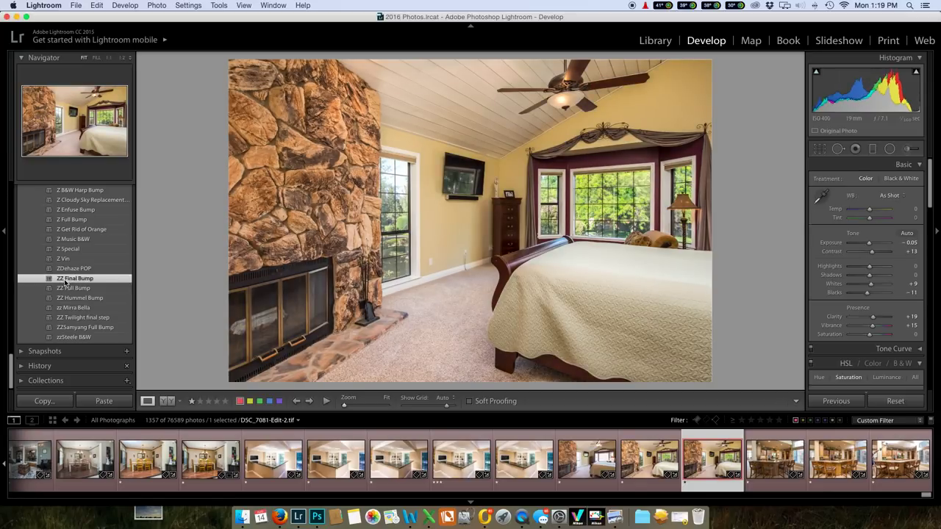
key(super+z)
Step: Select the blended edit with the neighbouring bedroom photo, paste settings, and flip between them to compare
super+click(650, 471)
key(super+shift+v)
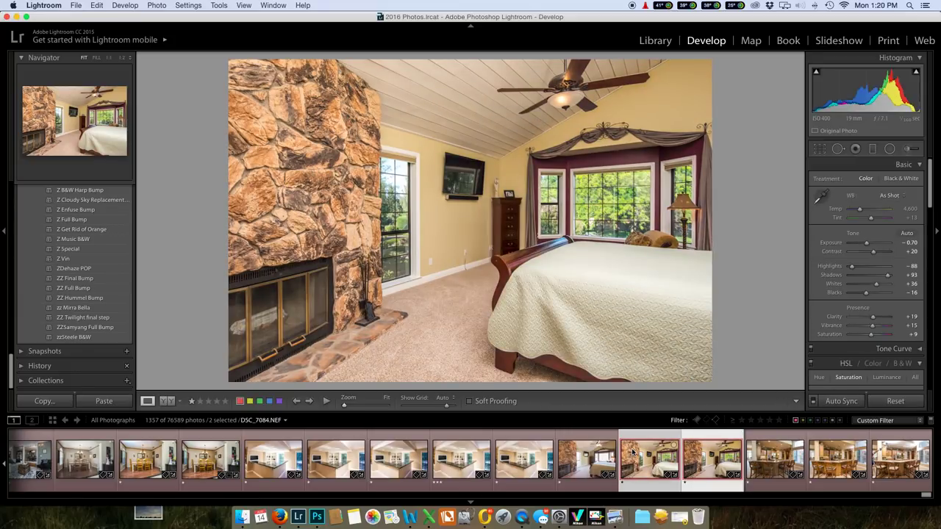
click(712, 459)
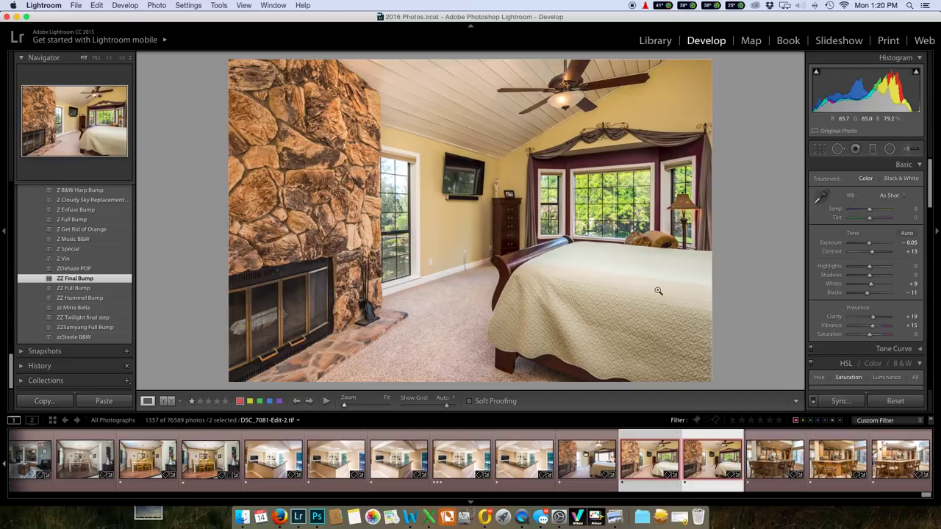
key(super+Left)
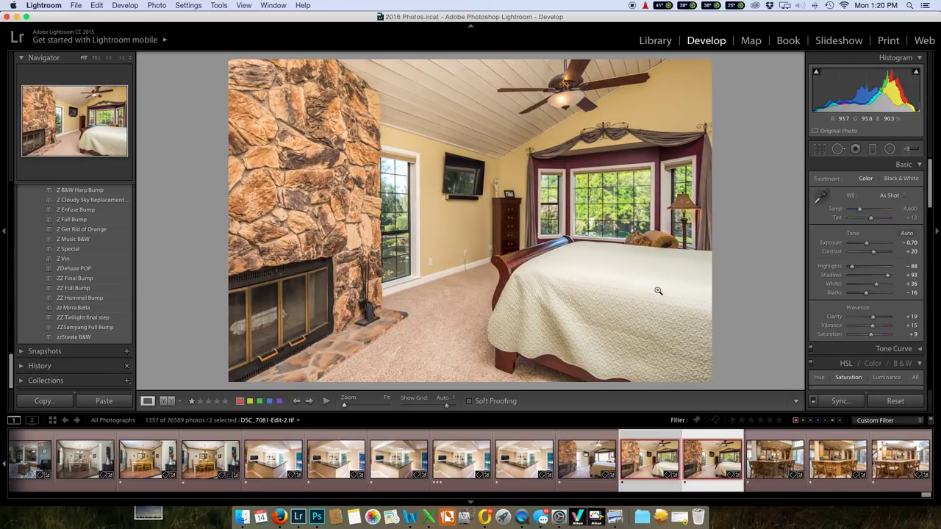
key(super+Right)
key(super+Left)
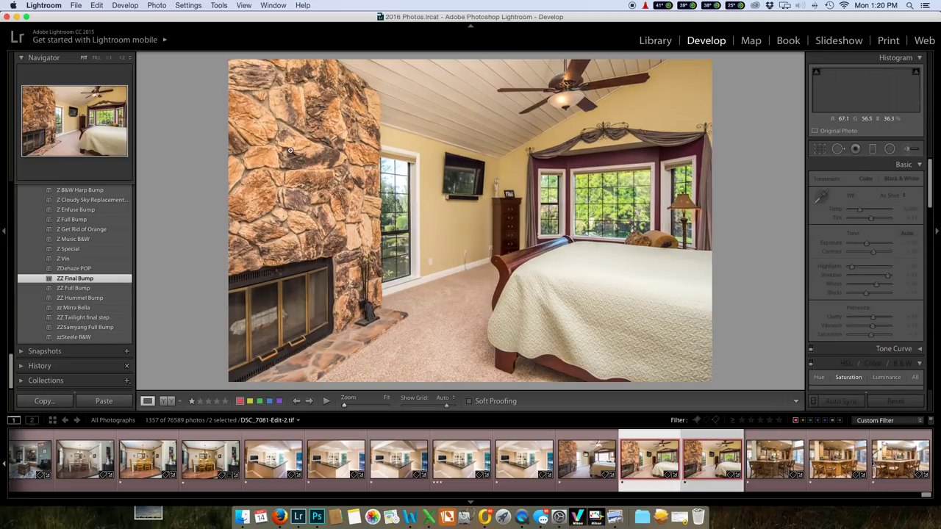